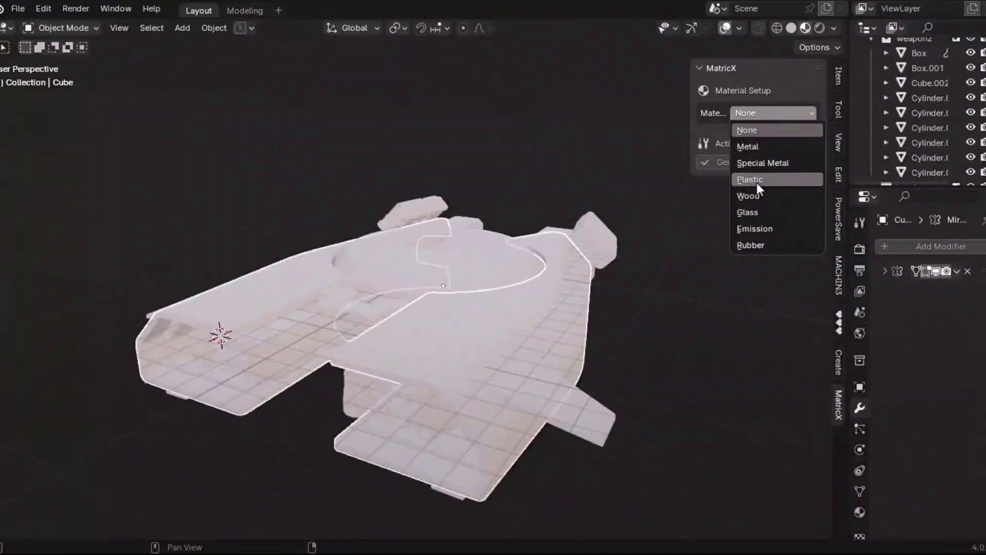
- Give the hull a light yellow-green Plastic material with grey Edge Wear
left_click(749, 181)
left_click(758, 149)
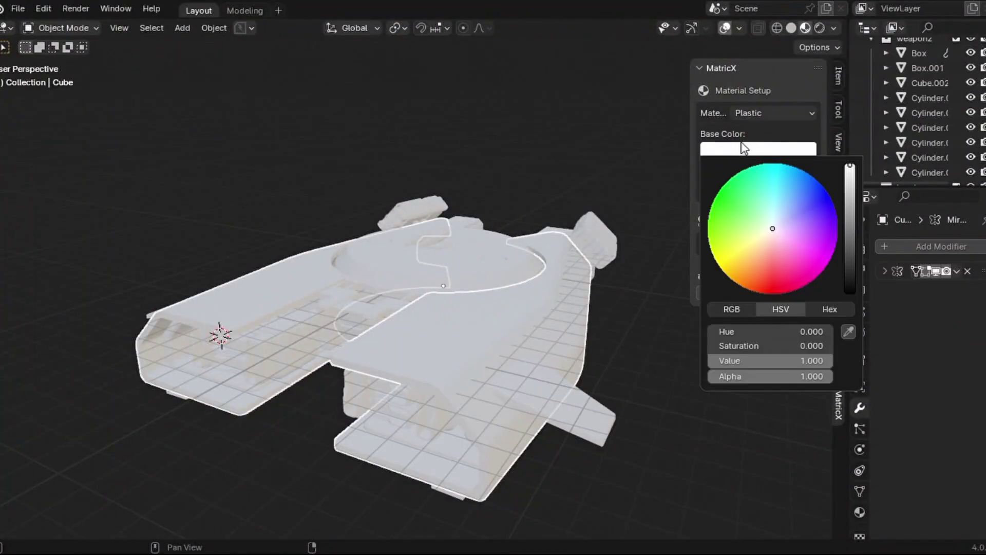
left_click_drag(773, 228, 752, 234)
left_click(760, 243)
left_click(757, 279)
left_click(754, 279)
left_click_drag(846, 160, 847, 177)
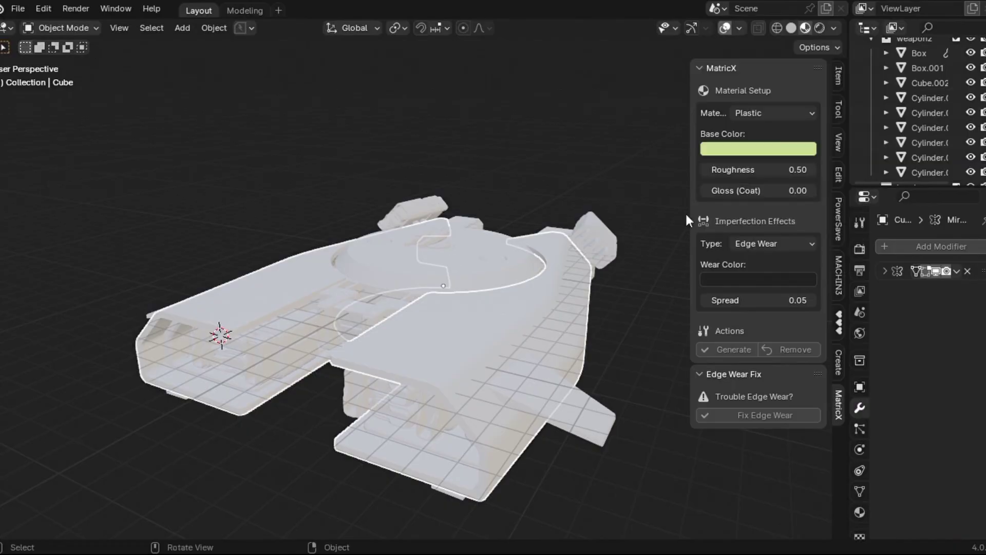
left_click(723, 350)
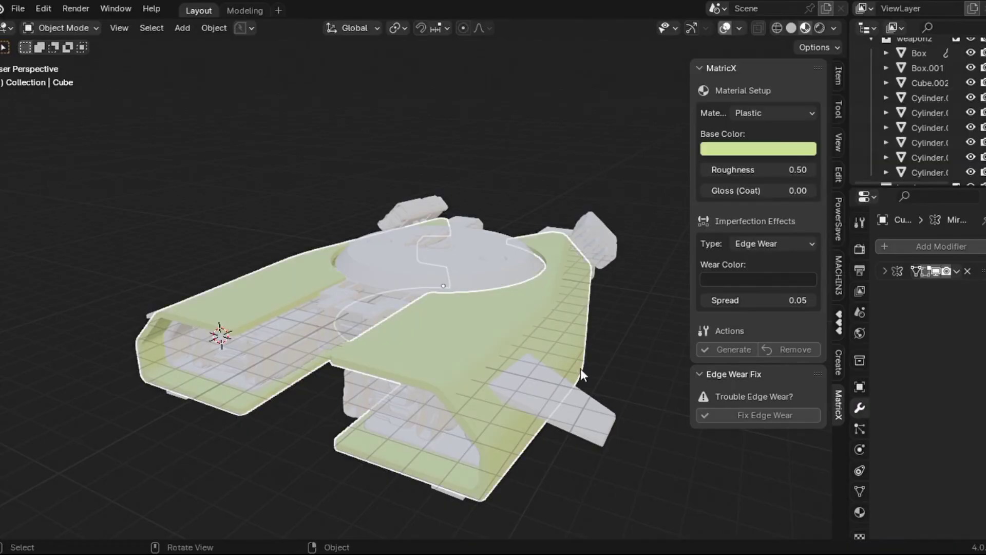
key("KP_Divide")
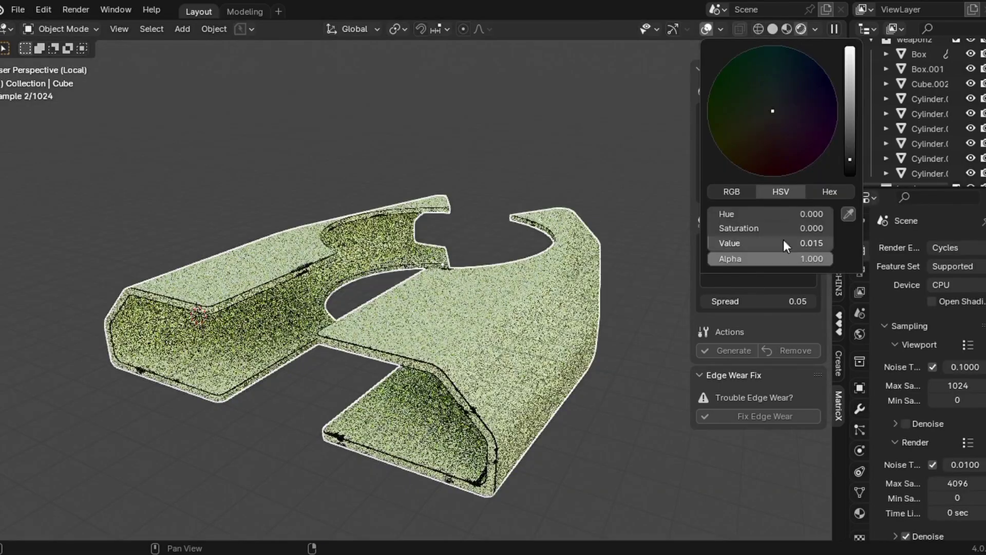
left_click(851, 126)
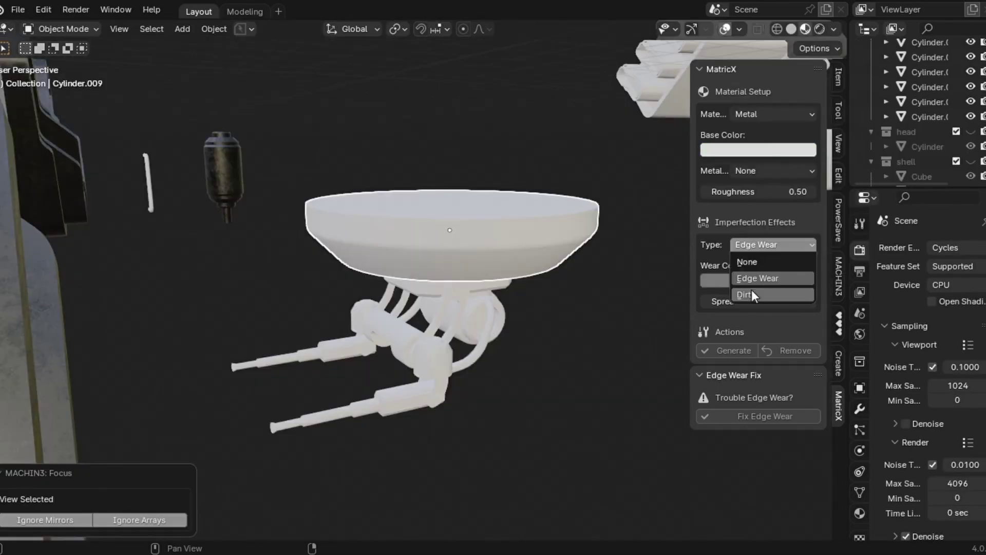
- Generate a black dirty metal with dark grey dirt on the dish, dirt X shifted to -0.27
left_click(751, 290)
left_click(762, 145)
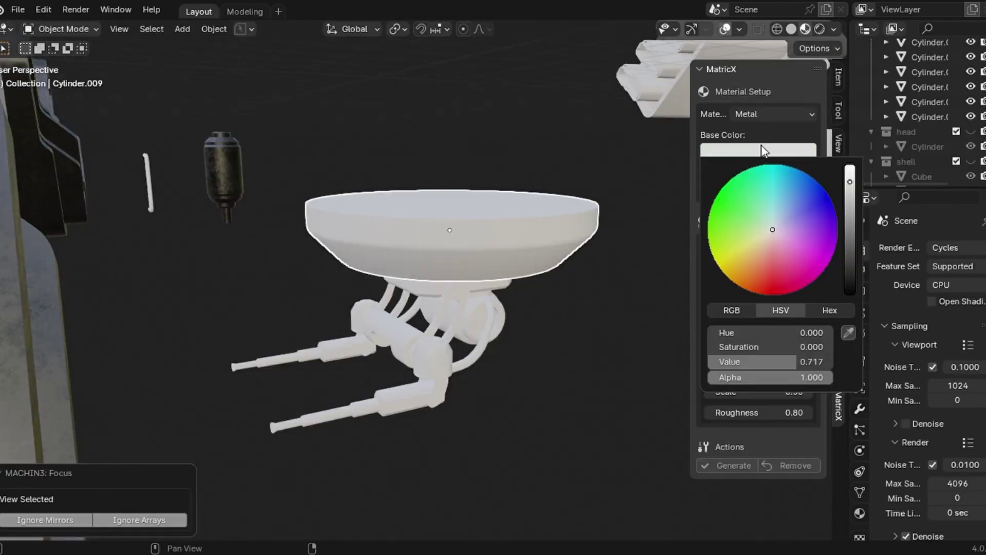
left_click_drag(839, 175, 839, 308)
left_click(748, 281)
left_click_drag(842, 51, 843, 154)
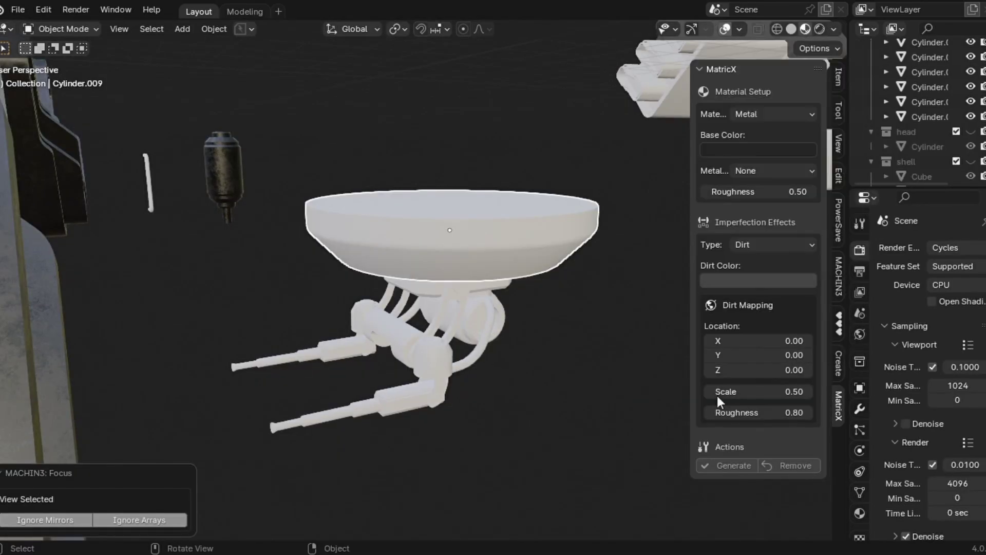
key("KP_Divide")
left_click(734, 466)
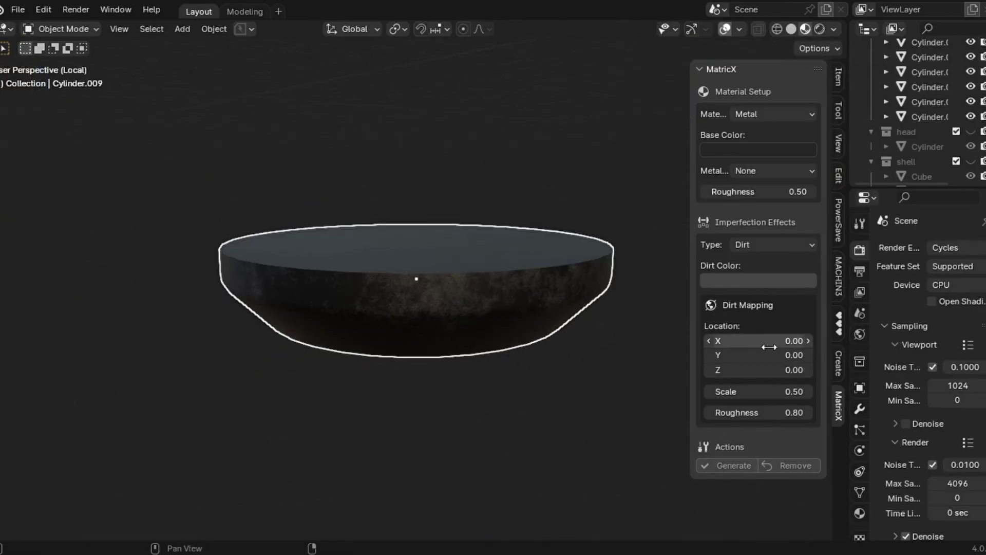
left_click_drag(760, 341, 740, 370)
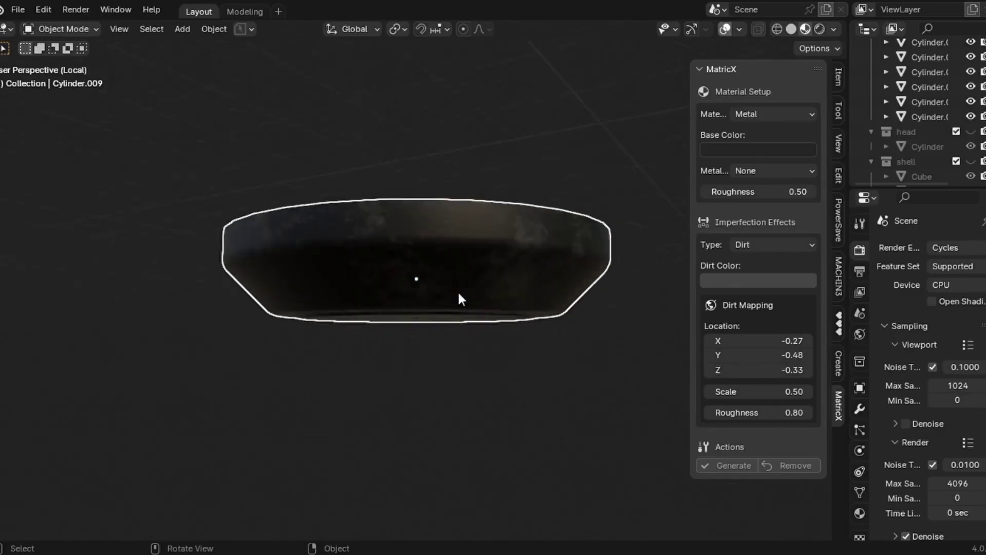
- Link the dish's dirty metal material onto the turret with Ctrl+L
key("KP_Divide")
left_click(791, 30)
left_click(488, 139, "shift")
key("ctrl+l")
left_click(414, 336)
key("KP_Decimal")
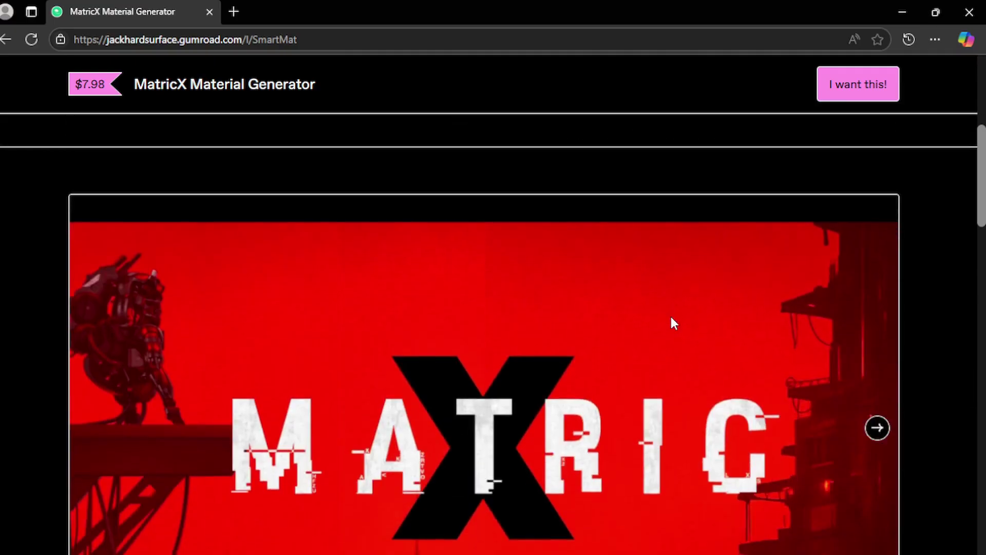
- Choose the Studio (2–5 users) tier and start buying it
scroll(671, 317, "down", 6)
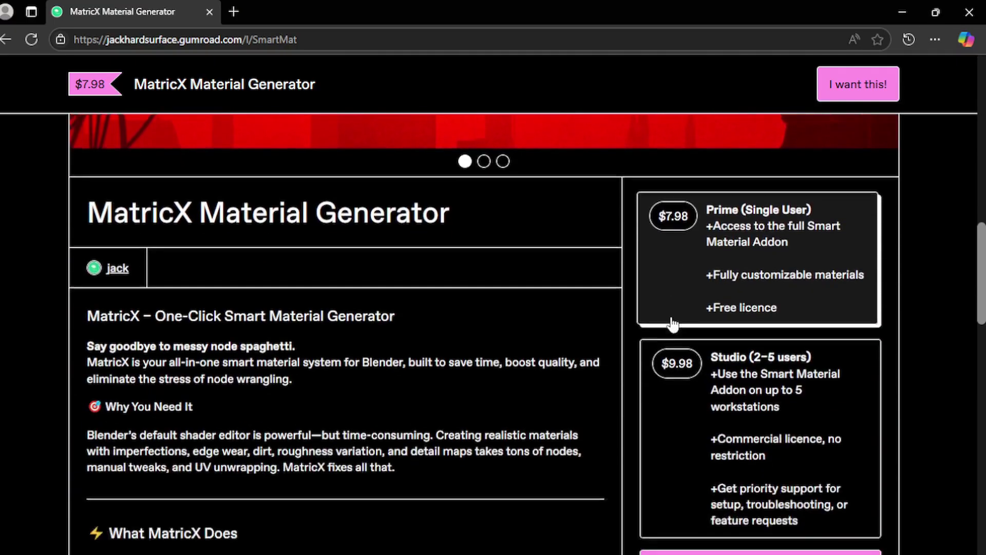
scroll(743, 385, "down", 1)
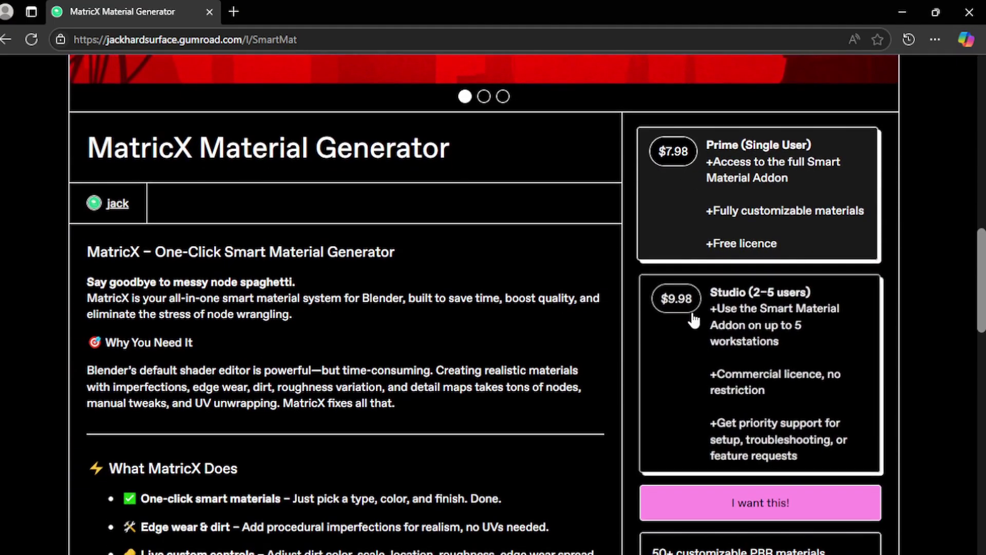
left_click(732, 346)
scroll(729, 346, "down", 1)
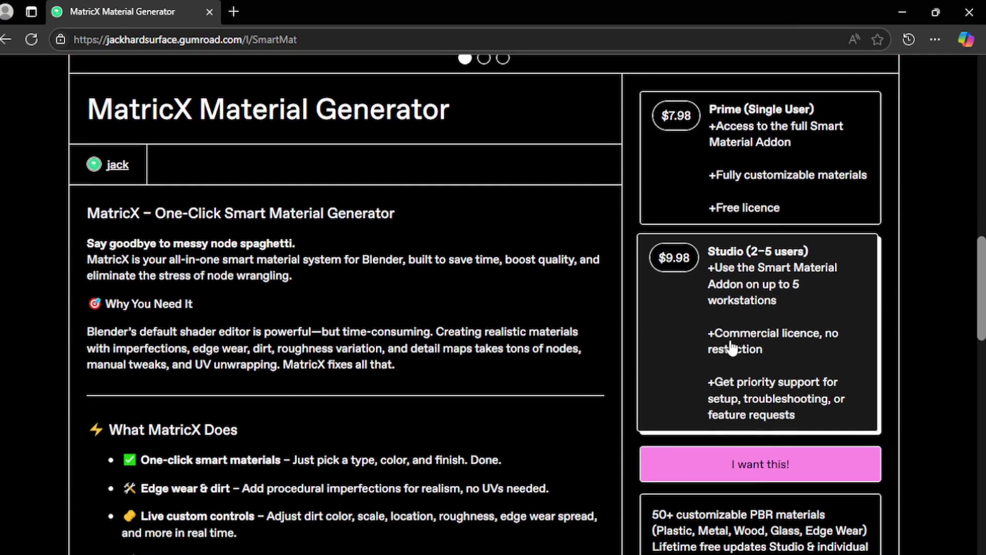
left_click(747, 477)
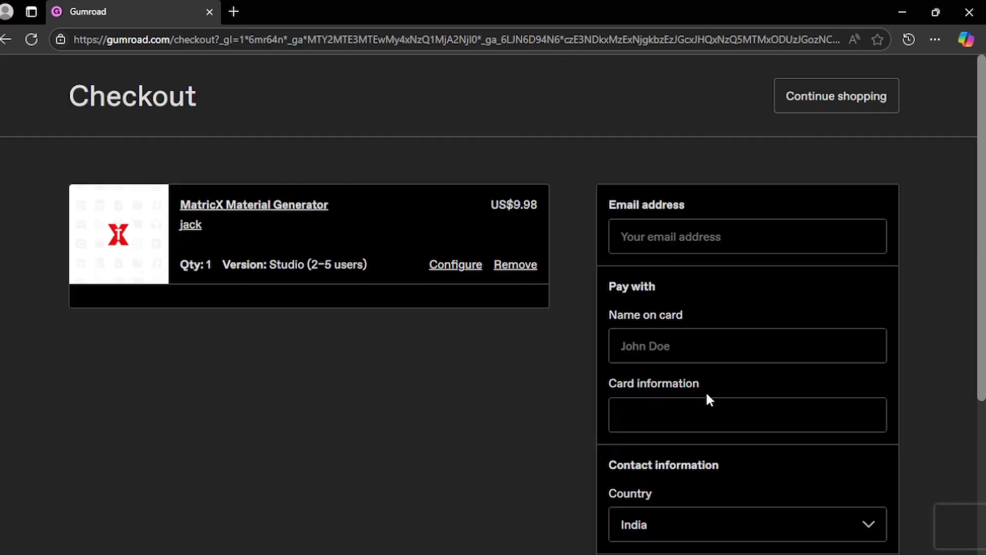
- Fill in the buyer's e-mail from saved info and pay the US$11.78 total via PayPal
left_click(661, 239)
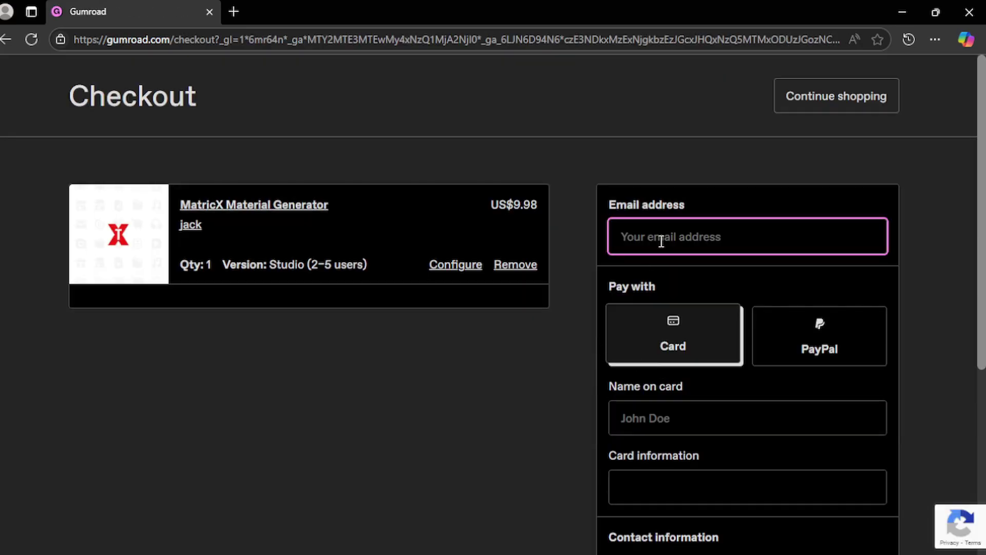
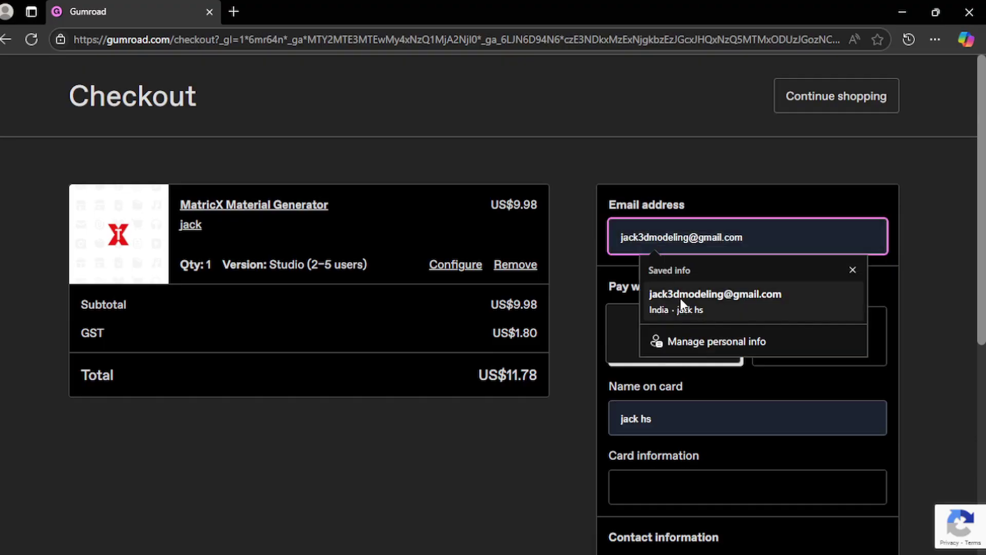
left_click(680, 298)
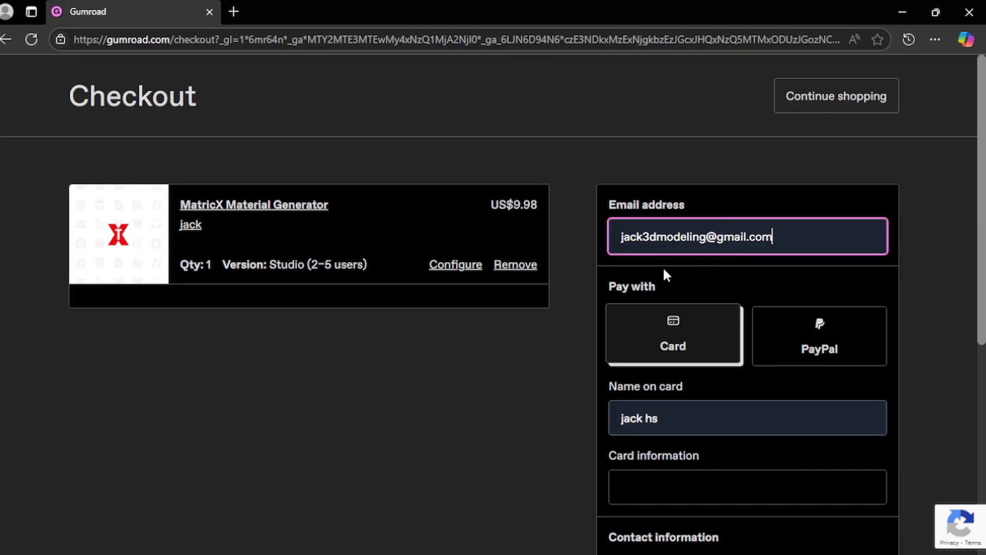
scroll(662, 266, "down", 1)
left_click(806, 280)
scroll(704, 359, "down", 1)
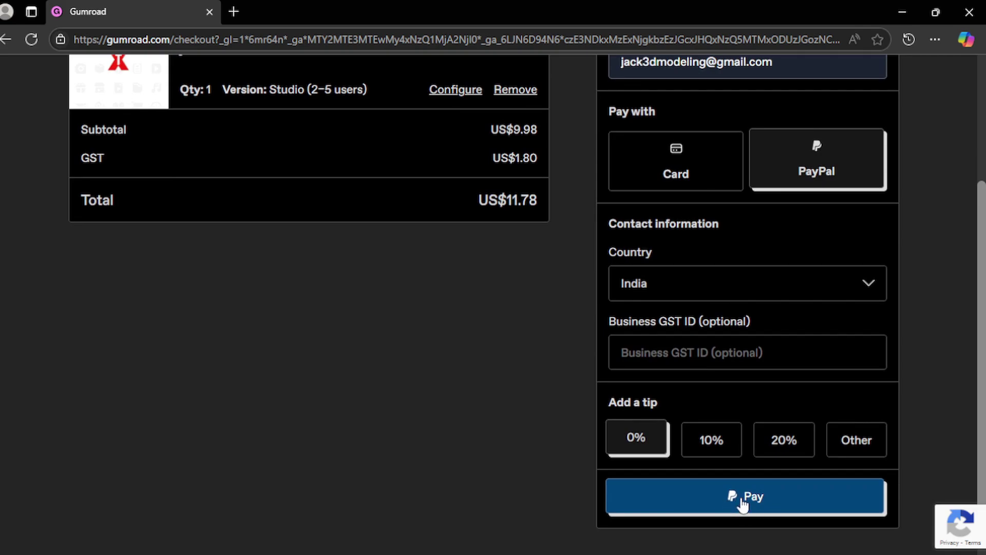
left_click(735, 497)
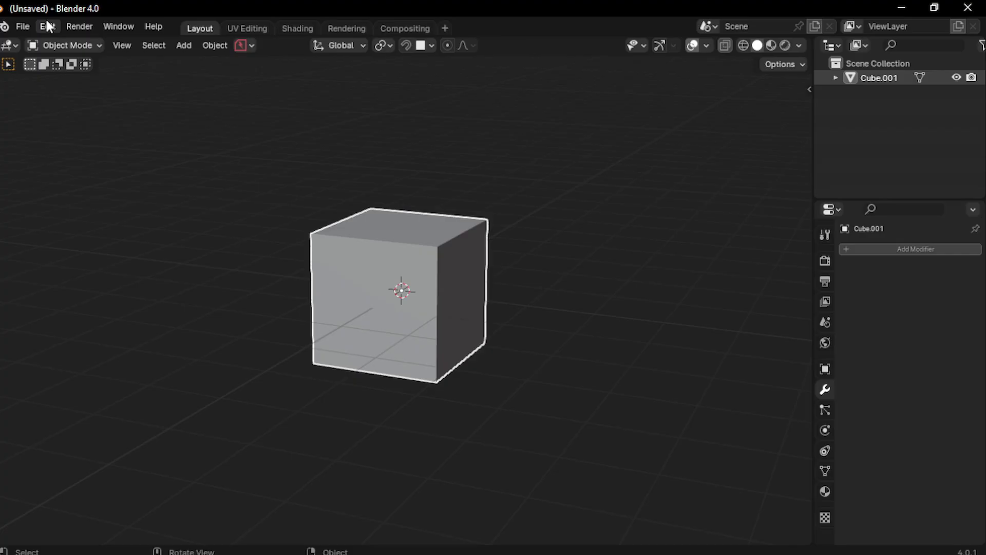
- Install MatricX (studio).zip as an add-on from Preferences > Add-ons
left_click(46, 26)
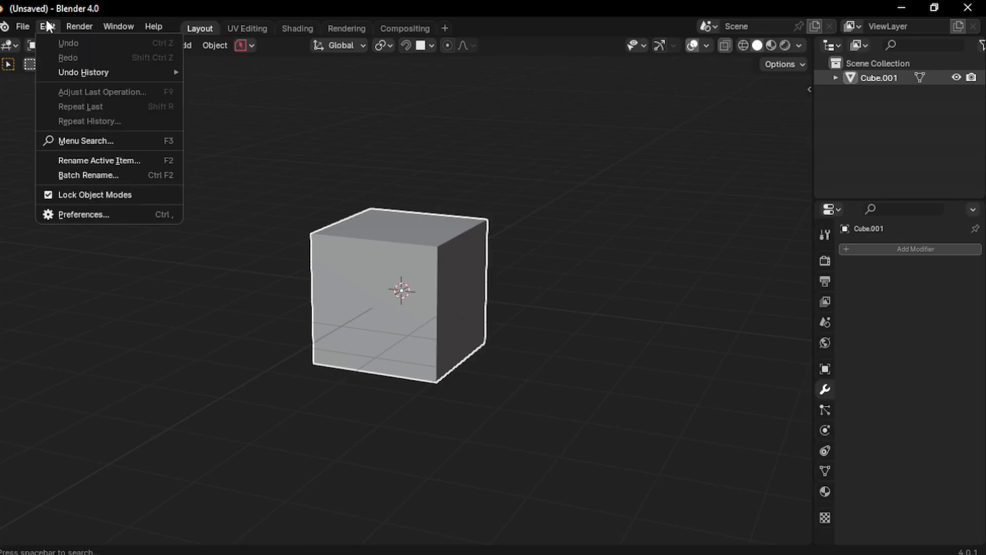
left_click(79, 213)
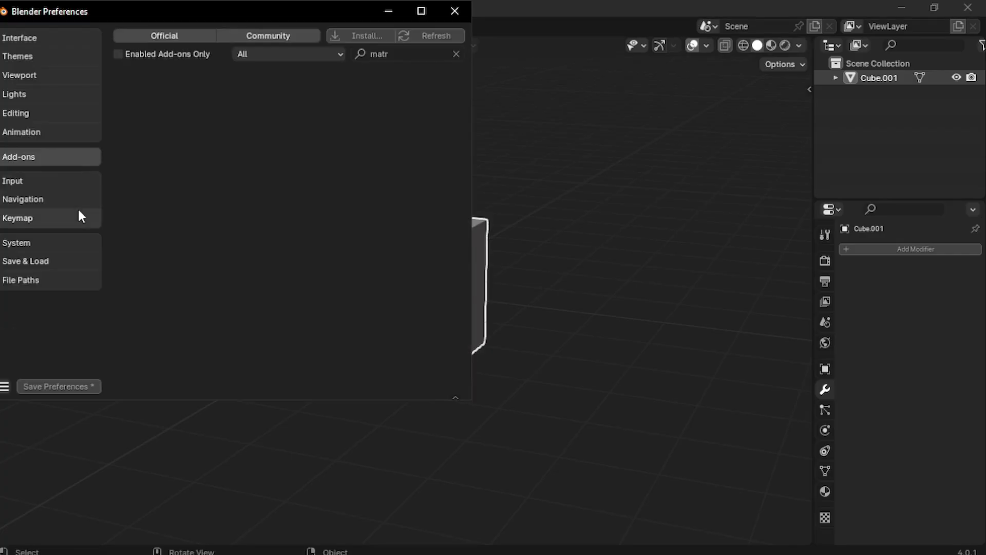
left_click(372, 34)
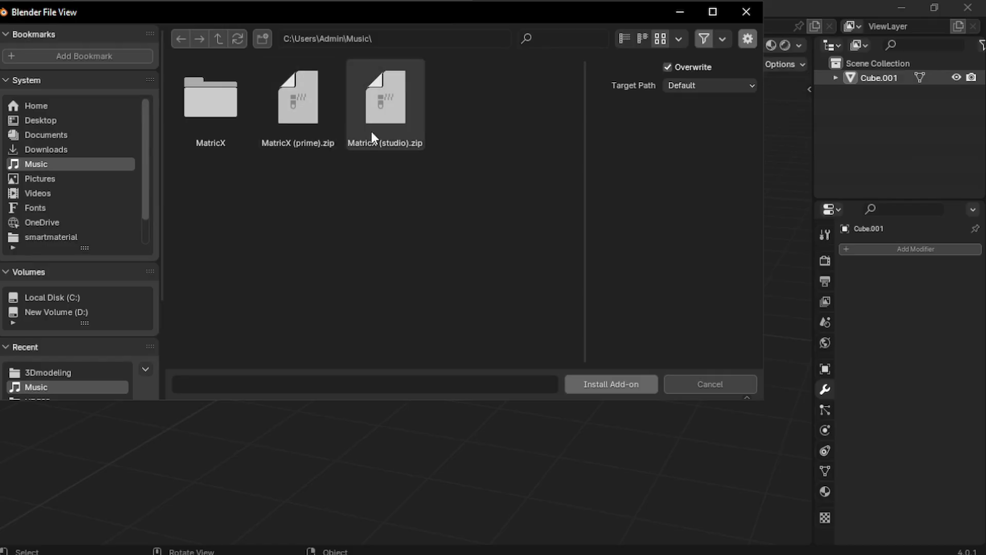
double_click(401, 122)
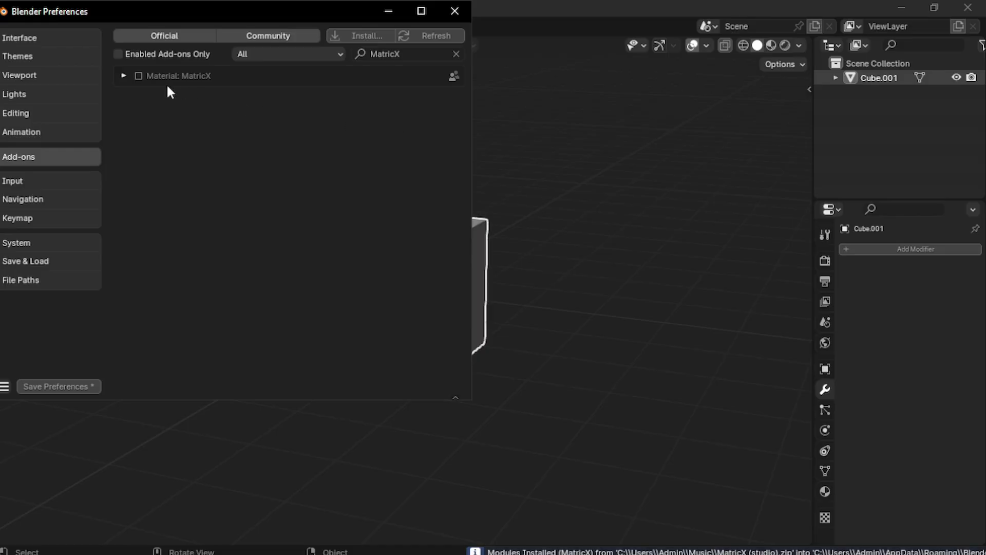
- Enable the MatricX 1.3.0 add-on, save the preferences and close the window
left_click(138, 76)
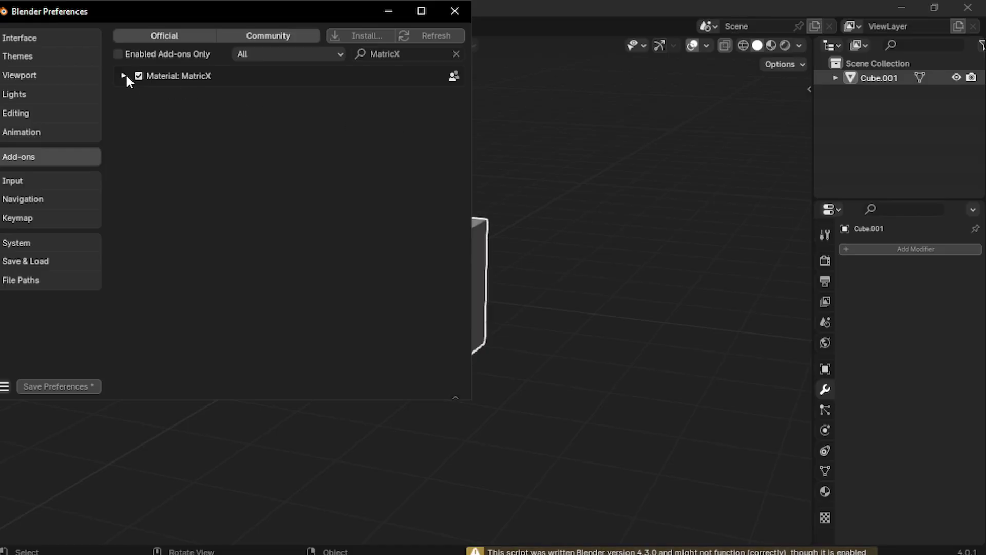
left_click(124, 76)
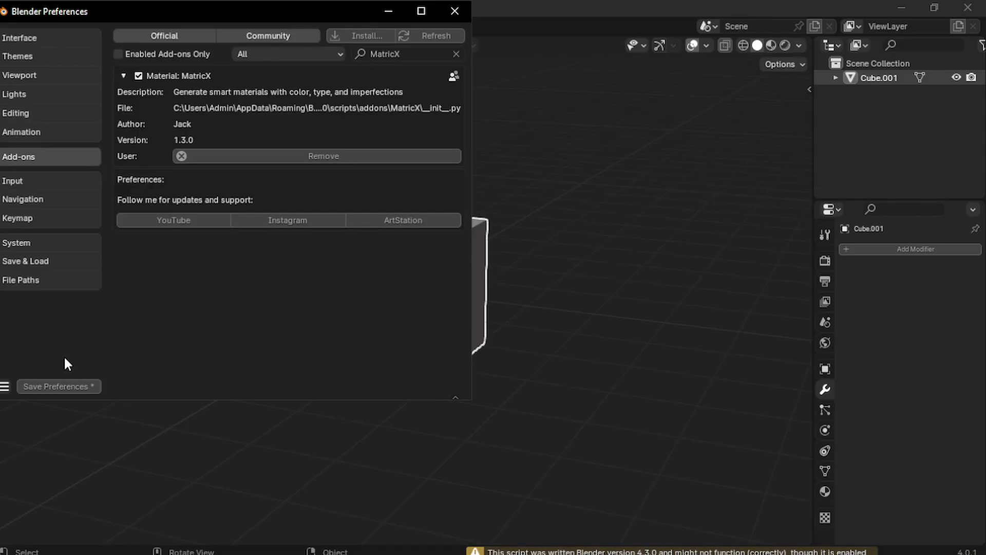
left_click(73, 385)
left_click(452, 12)
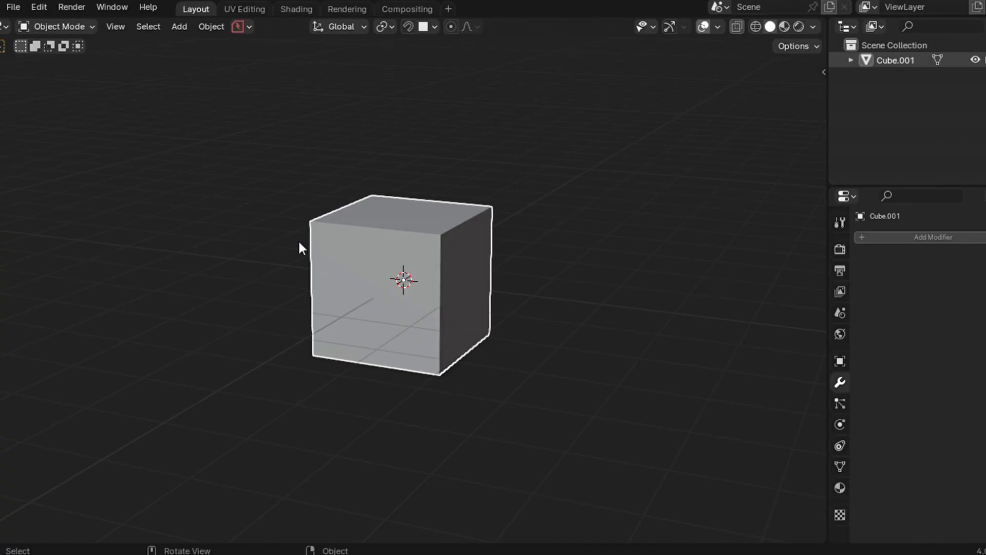
- Show the sidebar's MatricX panel and open its list of material types
key("n")
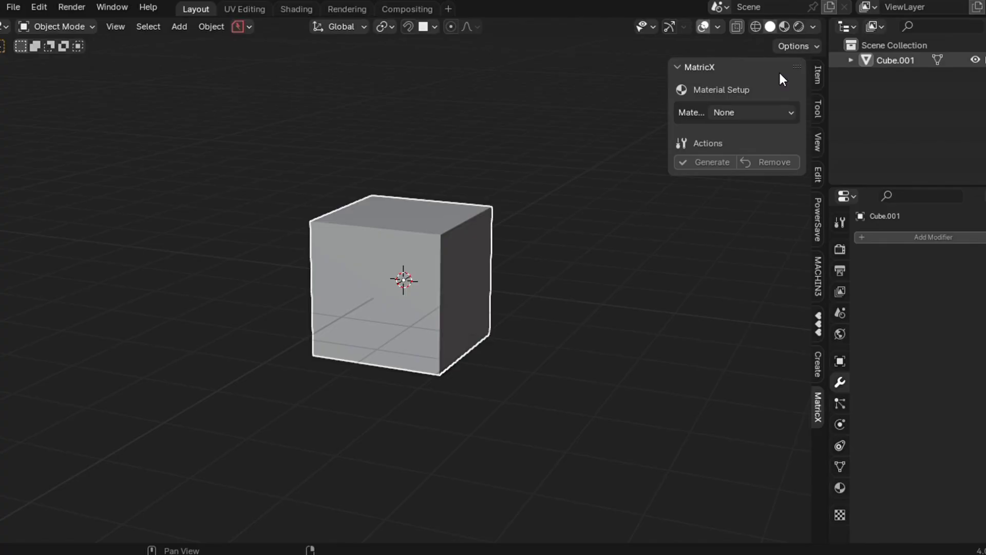
left_click(753, 113)
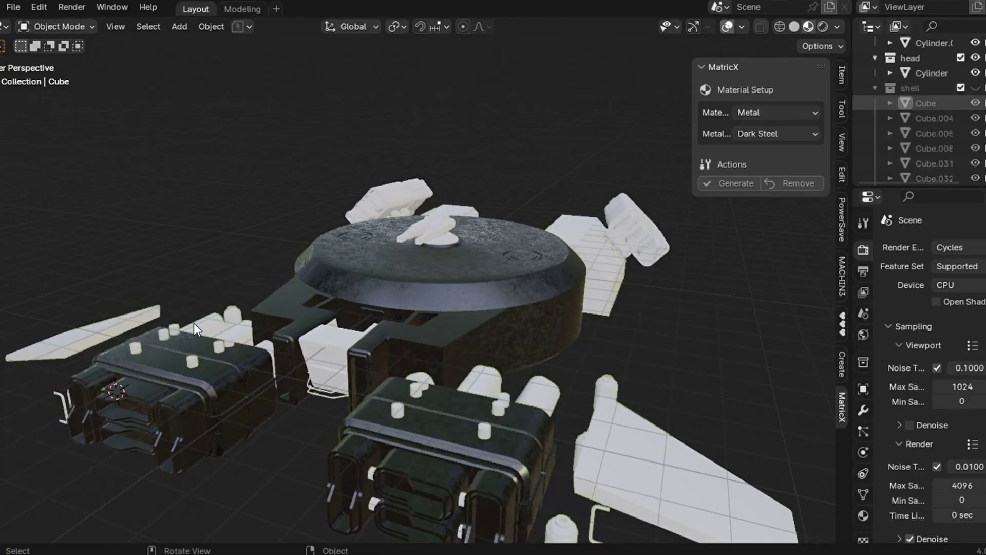
- Select the spaceship's hull pieces and engine pods
left_click(194, 322)
left_click(233, 315)
left_click(245, 323)
left_click(272, 350, "shift")
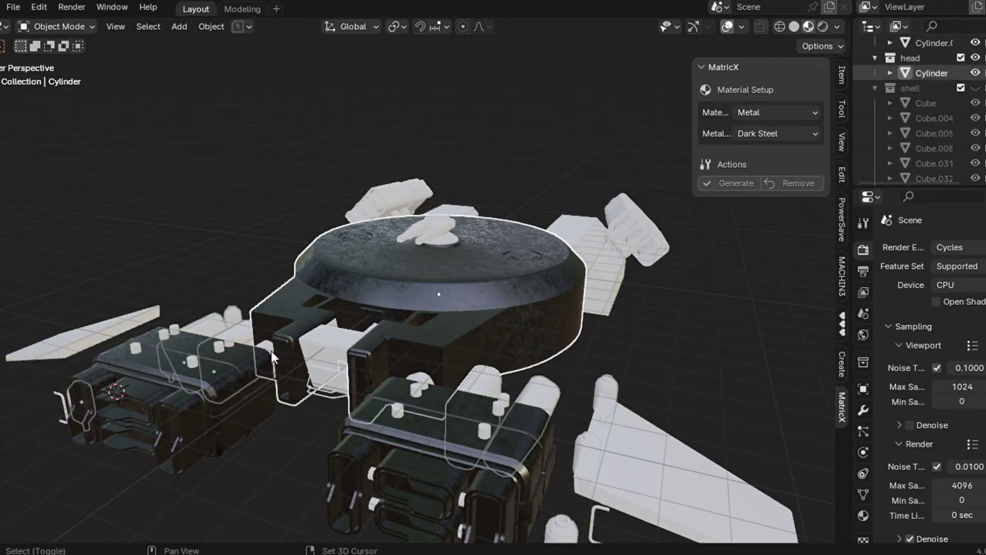
left_click(268, 347, "shift")
left_click(269, 346, "shift")
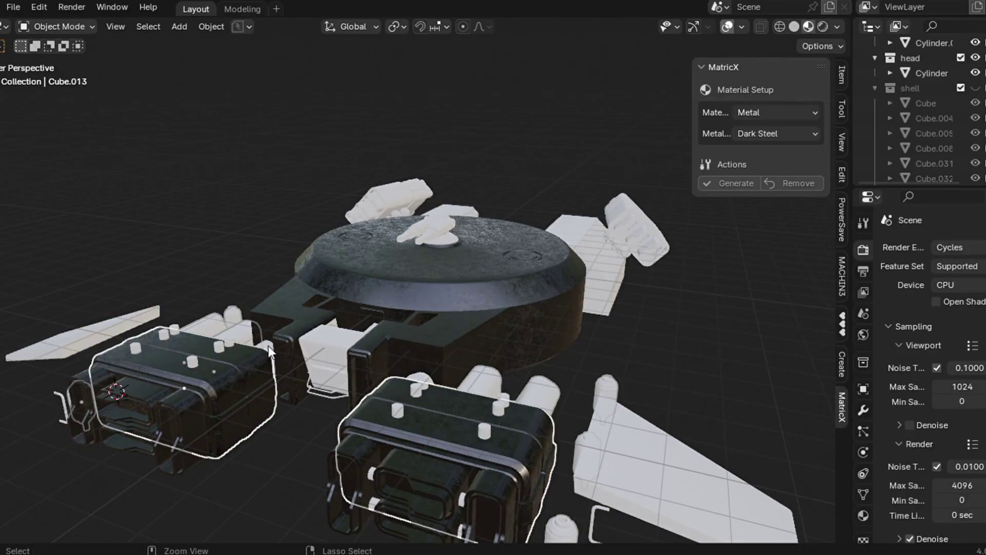
left_click(268, 347, "shift")
left_click(268, 346, "shift")
left_click(268, 346, "shift")
scroll(269, 346, "up", 5)
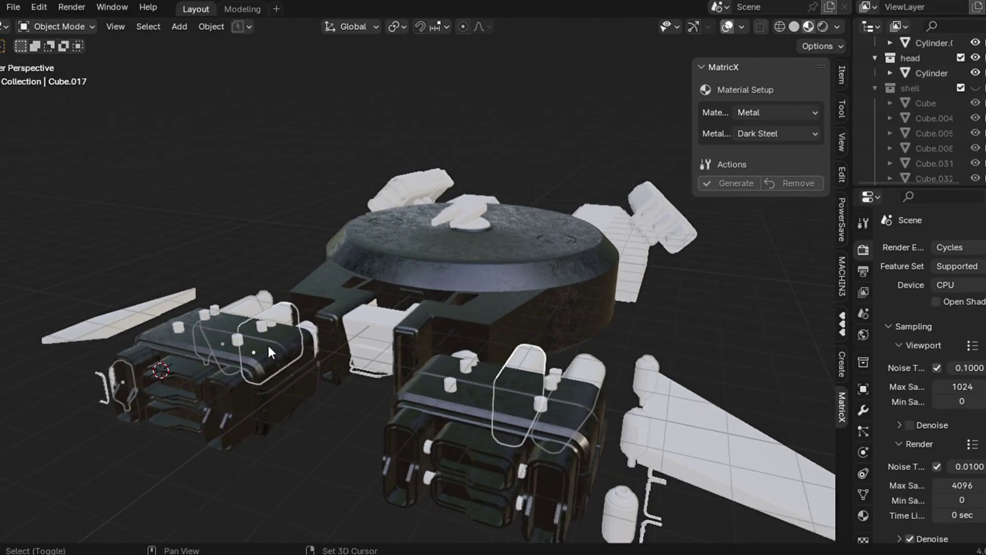
scroll(268, 346, "down", 4)
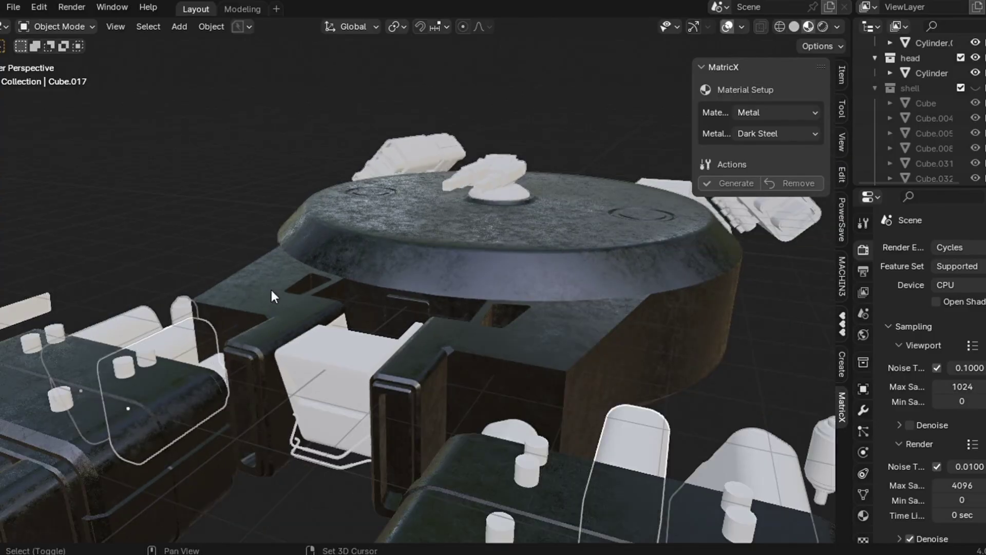
- Link the head cylinder's Dark Steel material onto the selected hull pieces
left_click(271, 290, "shift")
key("ctrl+l")
left_click(272, 290)
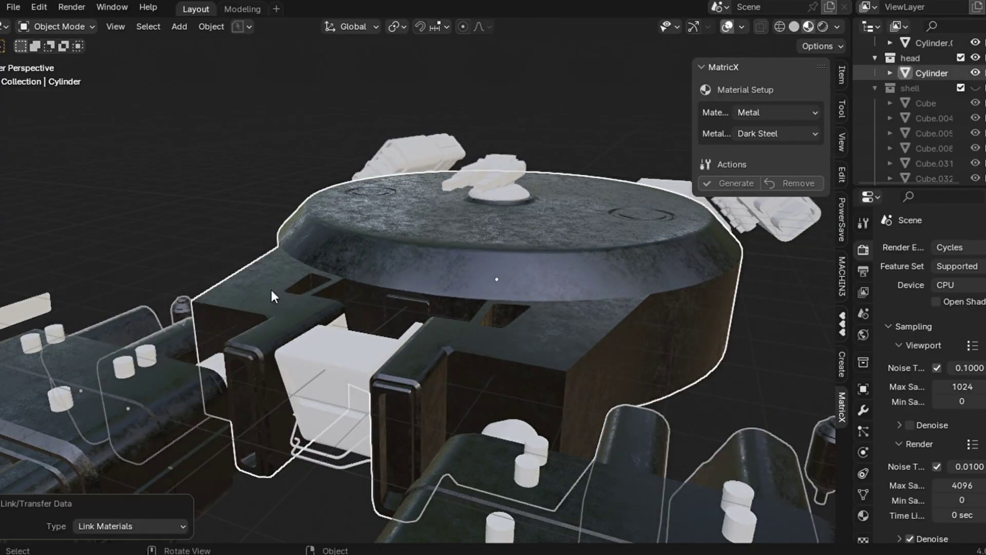
left_click(213, 363)
left_click(218, 303, "shift")
key("ctrl+l")
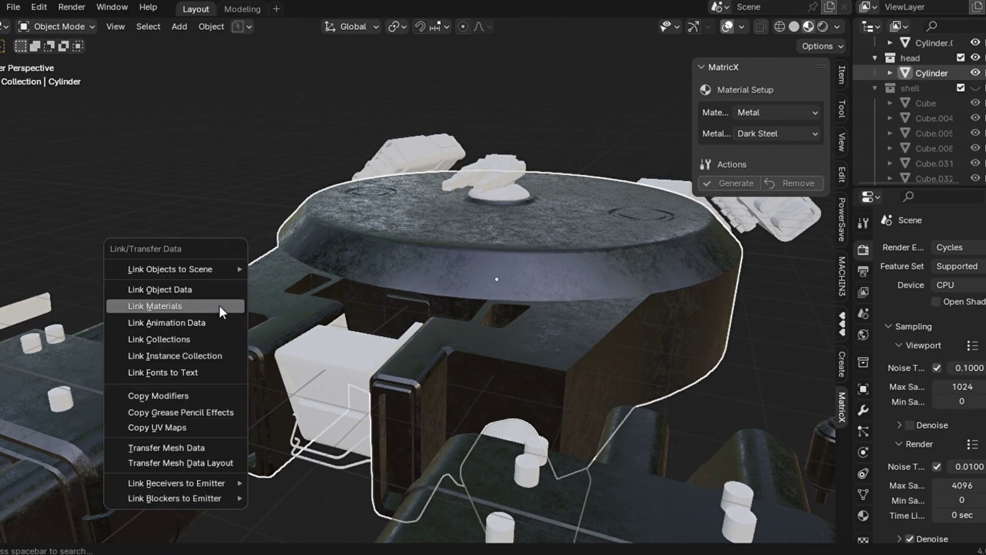
left_click(220, 307)
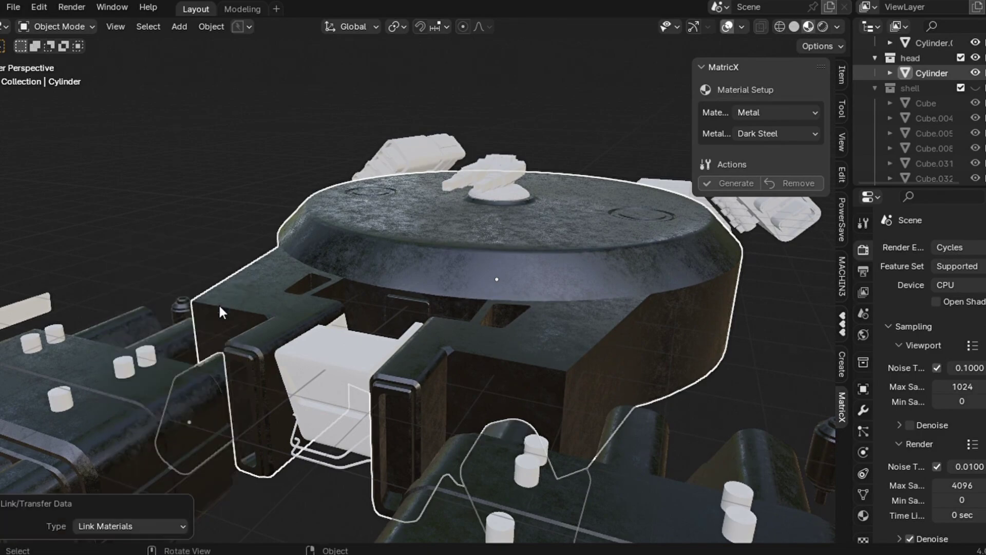
- Switch to Solid shading and hide the head and hull collections in the Outliner
left_click(793, 29)
scroll(448, 371, "down", 5)
middle_click_drag(447, 371, 486, 337)
scroll(955, 118, "up", 2)
scroll(965, 108, "up", 1)
left_click(975, 107)
scroll(951, 148, "up", 3)
left_click(975, 137)
scroll(898, 137, "up", 5)
- Select the small dish and frame the view on it
middle_click_drag(114, 363, 113, 361)
scroll(113, 362, "up", 3)
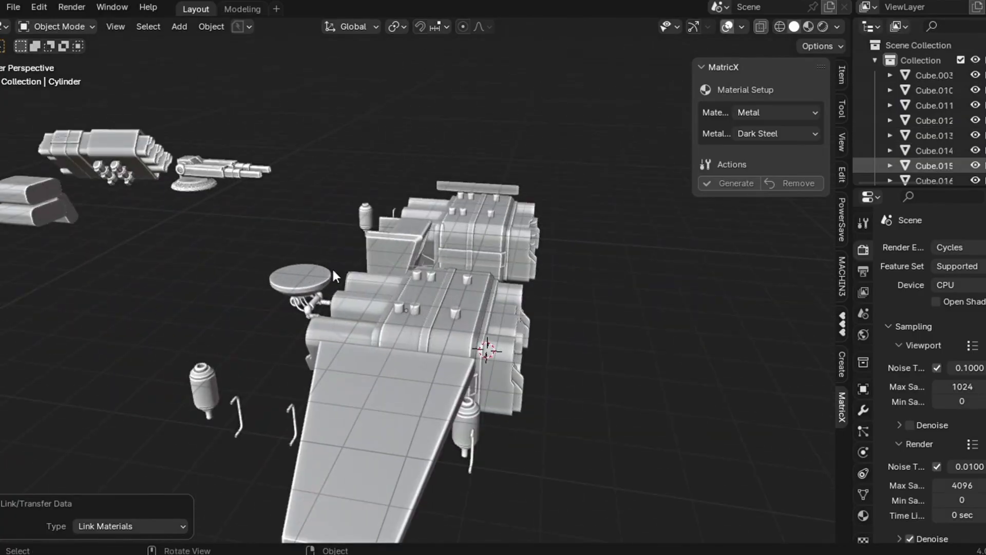
scroll(963, 141, "down", 5)
scroll(965, 144, "down", 5)
left_click(300, 276)
key("f")
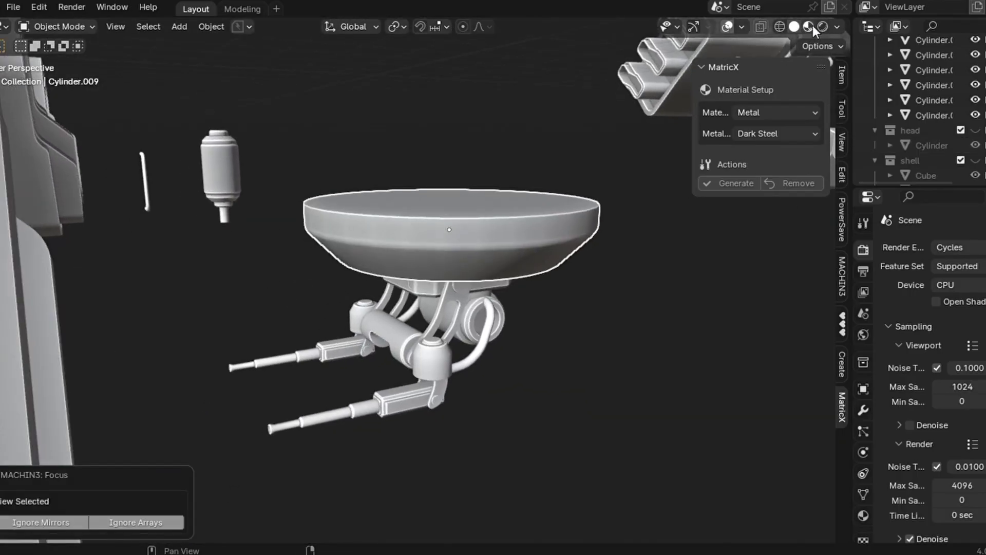
- Set MatricX to Metal with no preset, a near-black base colour and Dirt imperfection
left_click(773, 112)
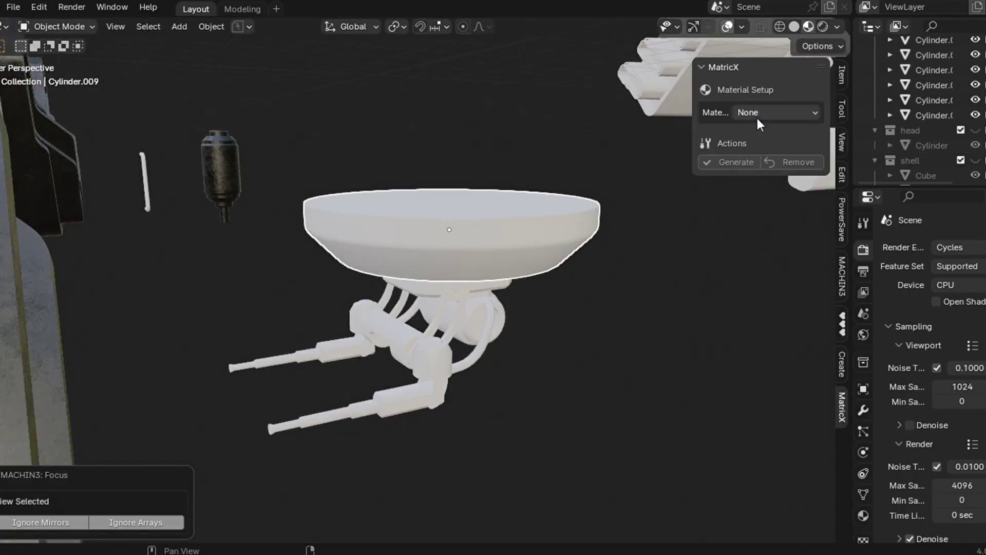
left_click(759, 143)
left_click(765, 134)
left_click(758, 153)
left_click(770, 148)
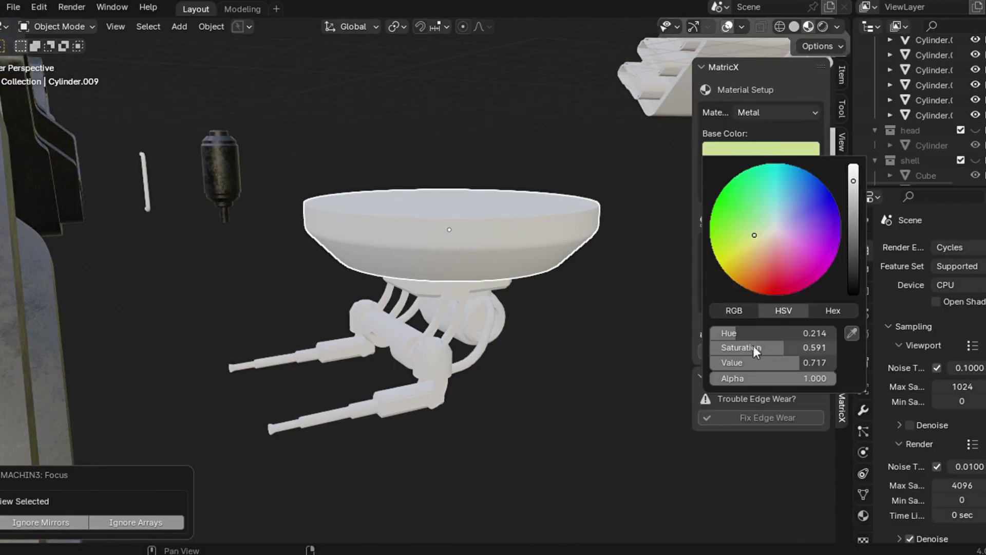
left_click_drag(786, 347, 709, 347)
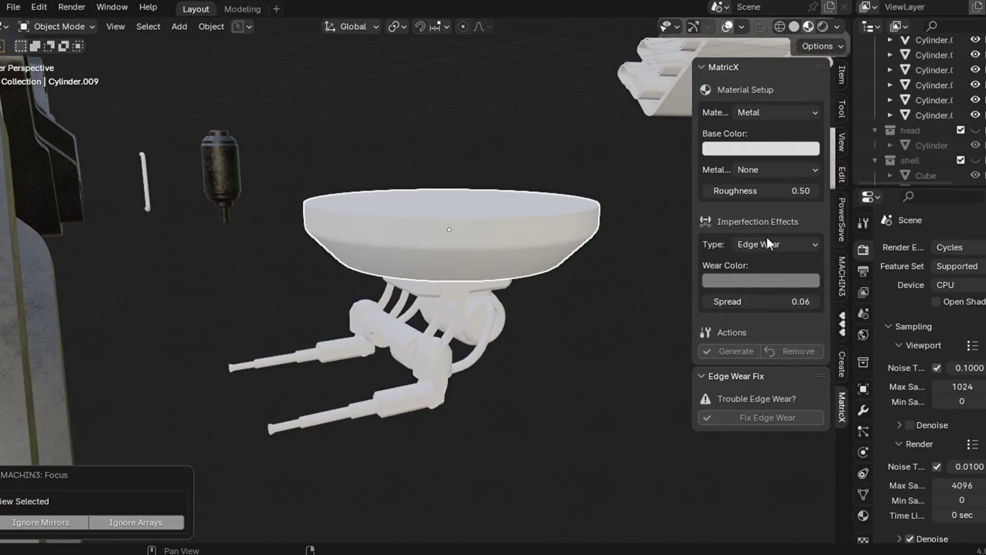
left_click(769, 244)
left_click(754, 295)
left_click(763, 148)
left_click_drag(858, 288, 858, 360)
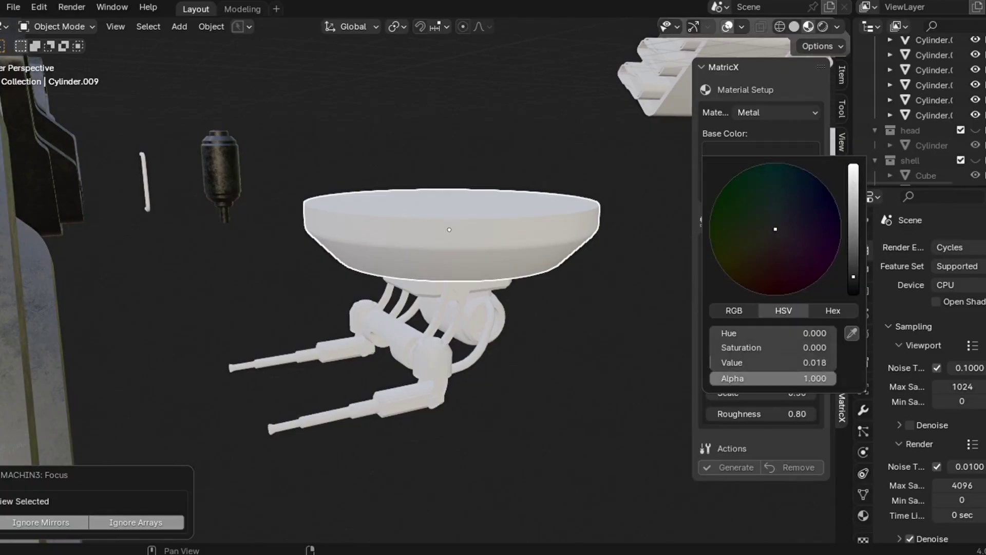
- Darken the dirt colour, generate the dirty metal on the dish and shift its dirt pattern
left_click(753, 282)
left_click_drag(854, 72, 855, 149)
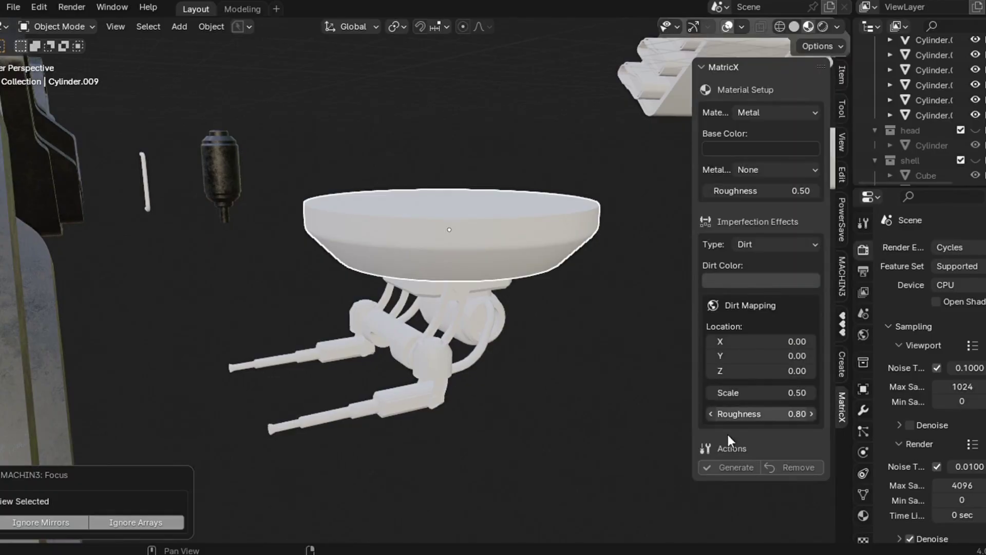
key("f")
left_click(737, 467)
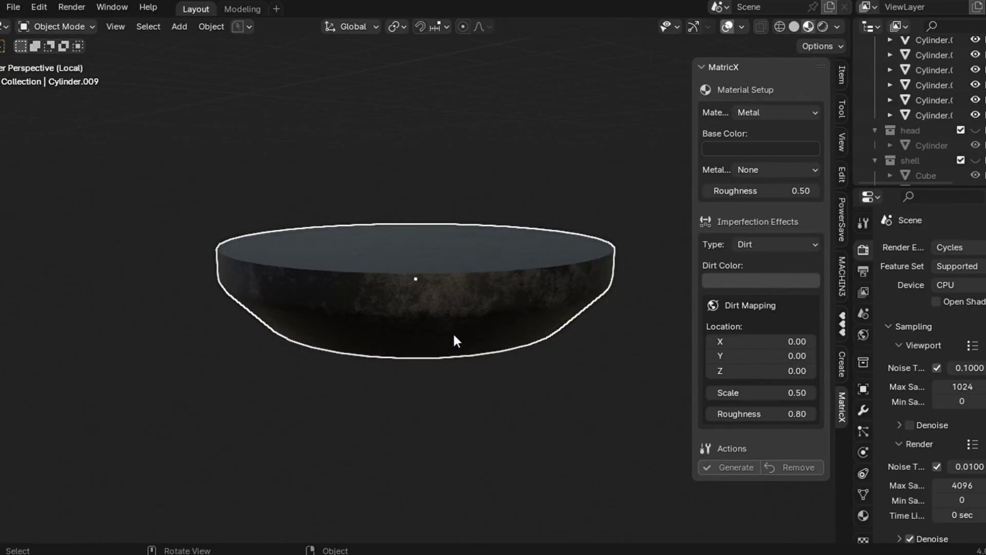
left_click_drag(761, 341, 746, 374)
- Link the dish's dirty metal onto the box, ring, arm cylinders, bars and rod
key("KP_Divide")
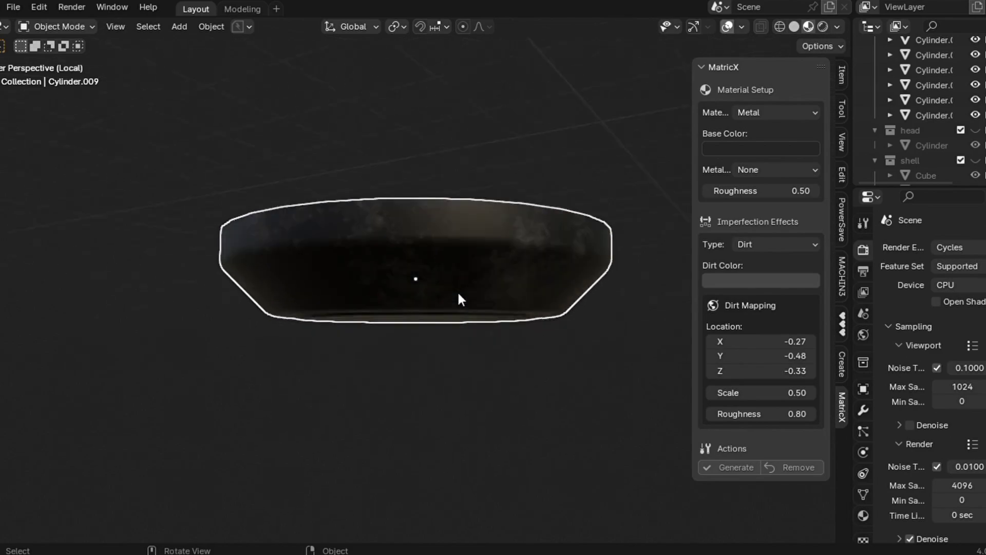
left_click(480, 307)
left_click(437, 288, "shift")
left_click(392, 326, "shift")
left_click(434, 354, "shift")
left_click(333, 352, "shift")
left_click(433, 389, "shift")
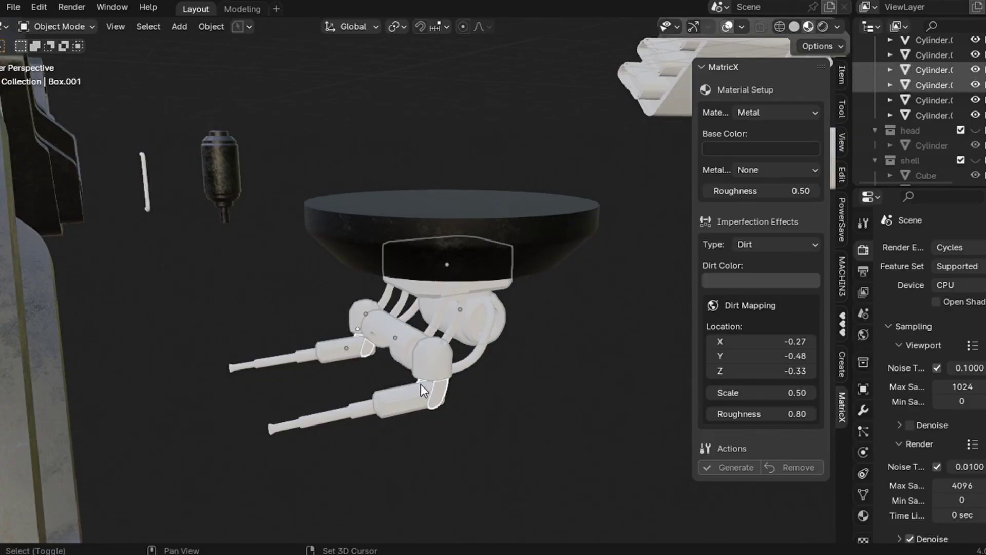
left_click(331, 414, "shift")
left_click(451, 219, "shift")
key("ctrl+l")
left_click(451, 221)
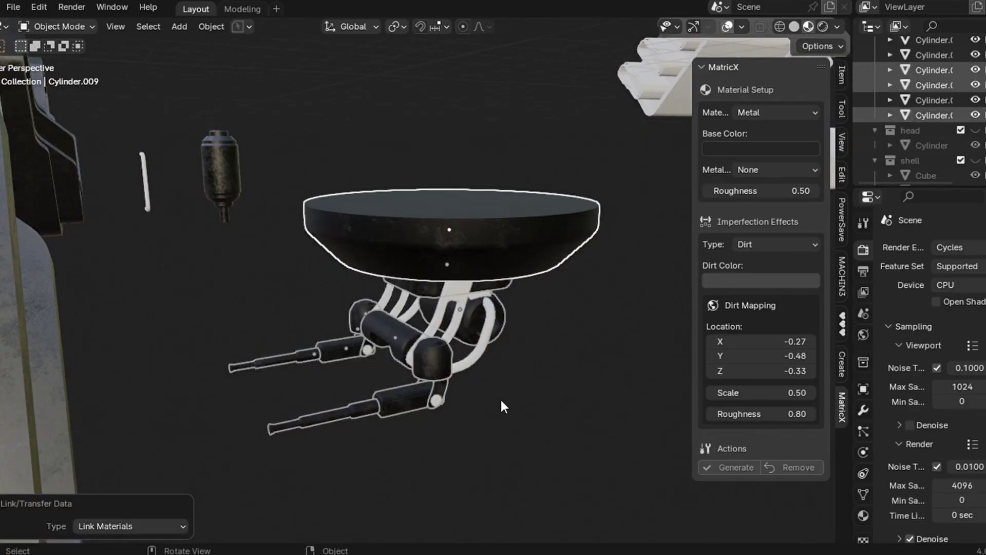
- Select three more arm parts with the dish active to link its material
left_click(478, 404)
left_click(434, 396)
left_click(452, 314, "shift")
left_click(507, 235, "shift")
key("ctrl+l")
- Apply the dish metal to the arm parts, then convert the cable to a mesh with Rubber material
left_click(508, 235)
left_click(452, 296)
left_click(776, 112)
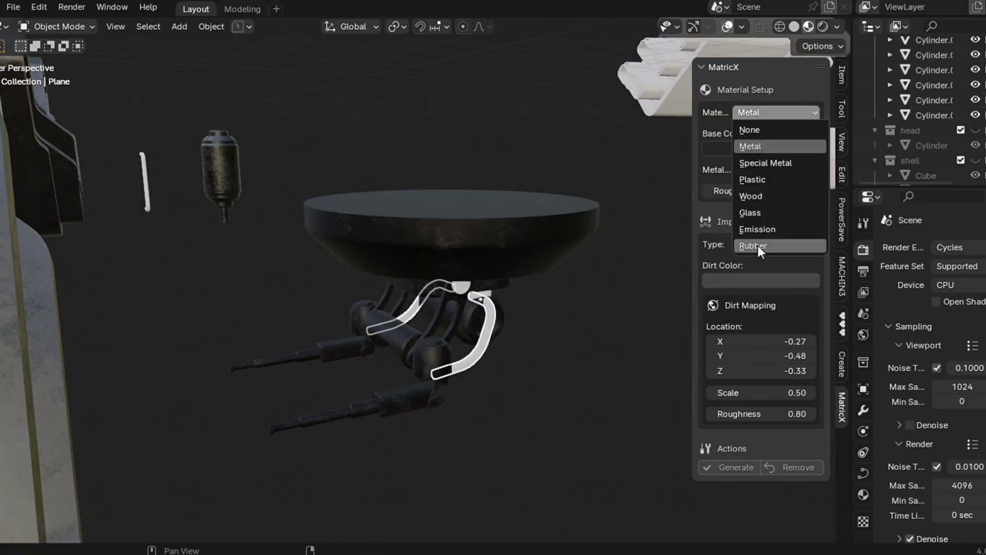
left_click(750, 193)
left_click(731, 217)
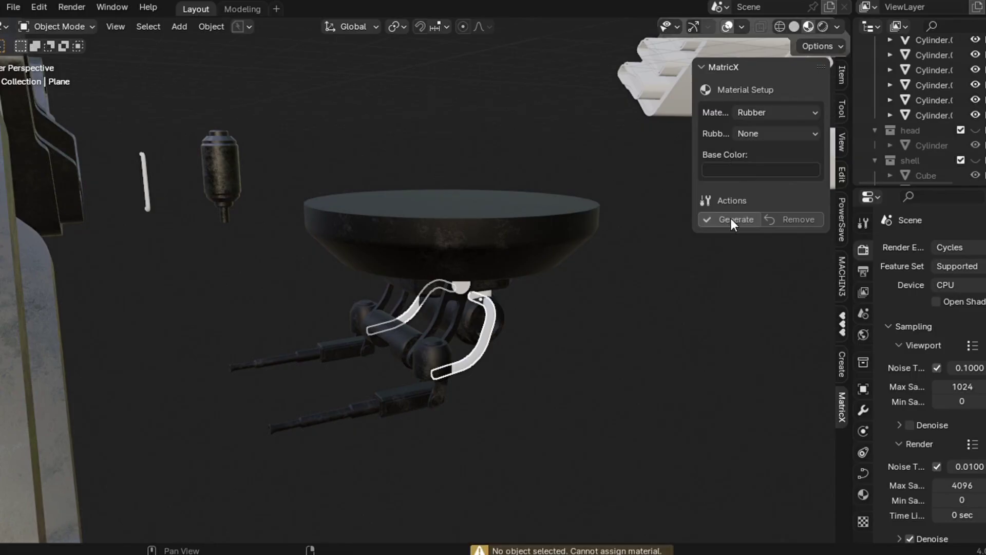
right_click(464, 312)
left_click(546, 327)
left_click(732, 220)
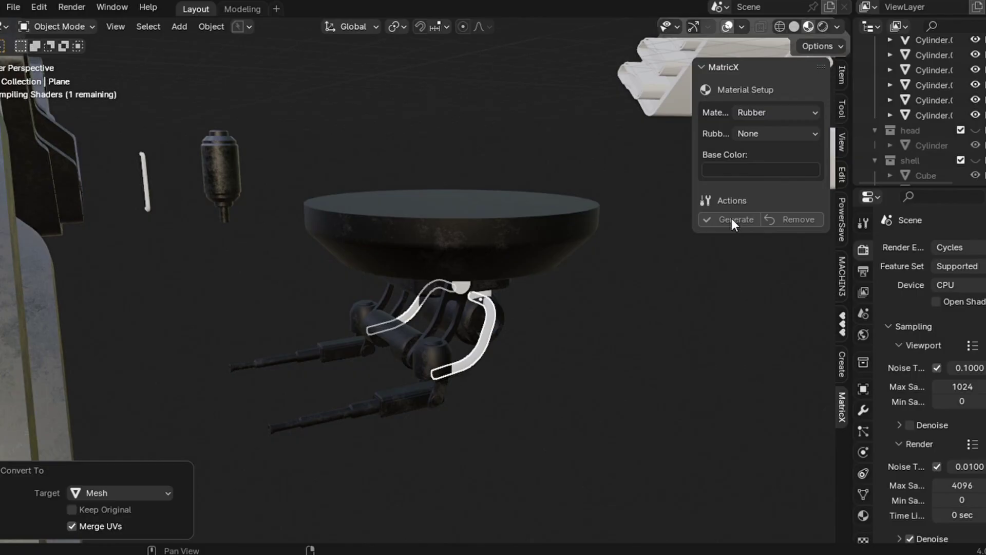
- Select the small cylinders under the dish with the dish as the active object
left_click(615, 317)
left_click(486, 294)
left_click(486, 294, "shift")
left_click(486, 295)
left_click(481, 293)
left_click(482, 293)
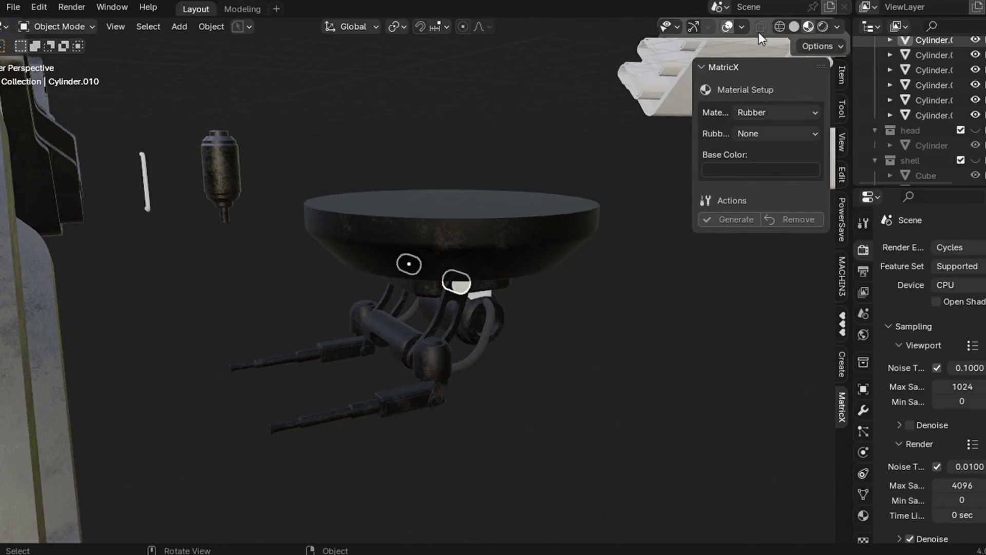
left_click(795, 26)
scroll(486, 418, "up", 4)
left_click(809, 26)
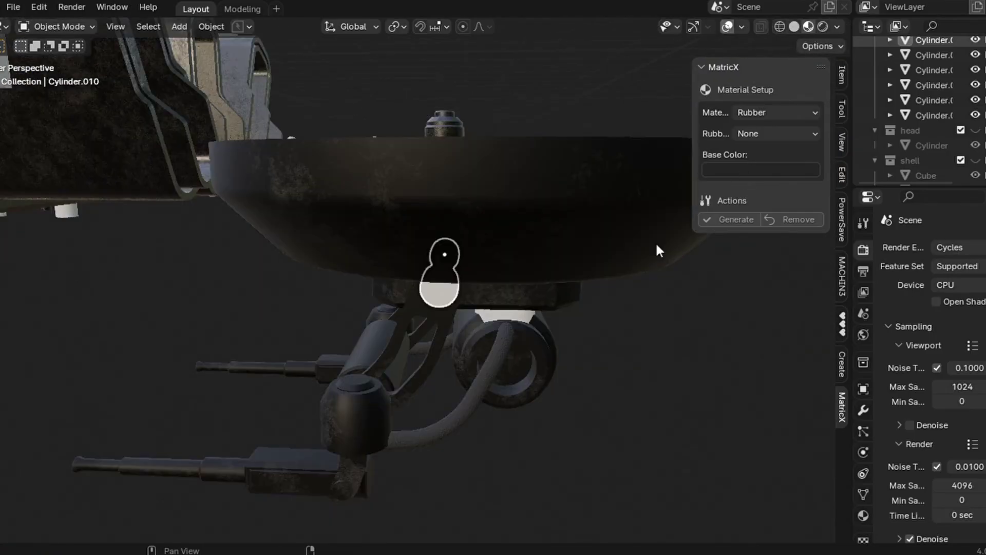
left_click(517, 316, "shift")
left_click(531, 214, "shift")
- Link the dish's dirty metal onto the small cylinders
key("ctrl+l")
left_click(532, 217)
left_click(609, 381)
- Isolate the ring cylinder and give it a Metal material with dirt mapping X at -0.48
left_click(513, 372)
key("KP_Divide")
middle_click_drag(514, 375, 790, 212)
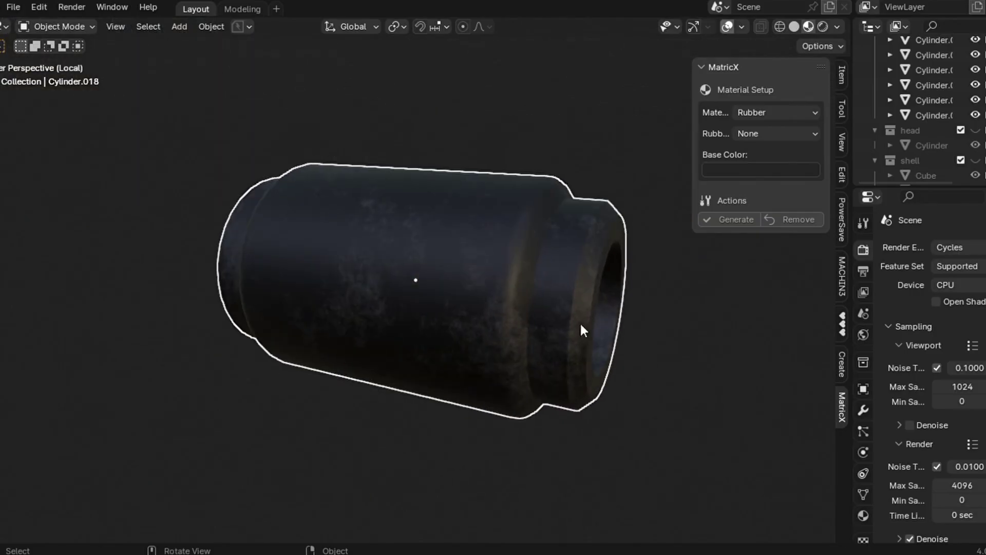
left_click(775, 112)
left_click(760, 147)
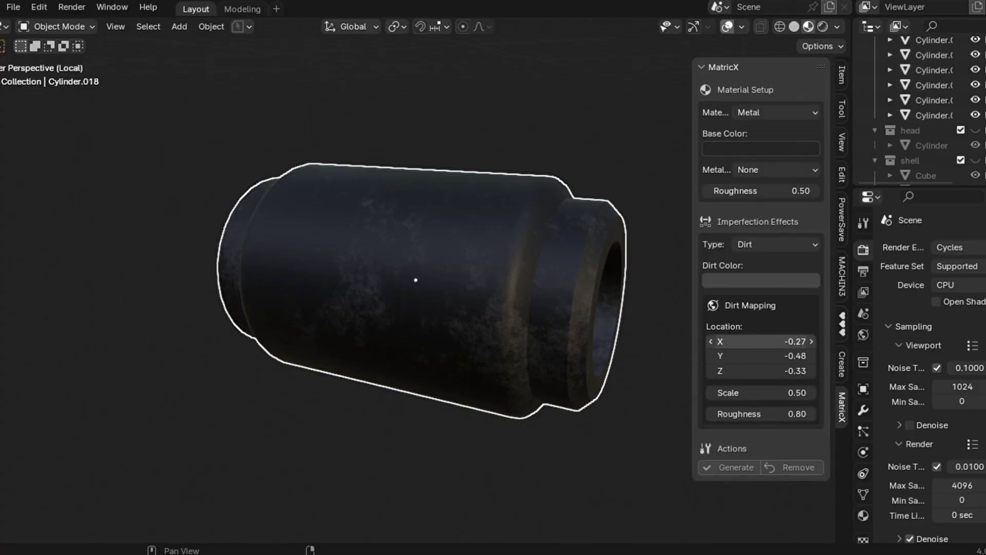
middle_click_drag(438, 393, 437, 387)
key("KP_Divide")
scroll(485, 333, "down", 2)
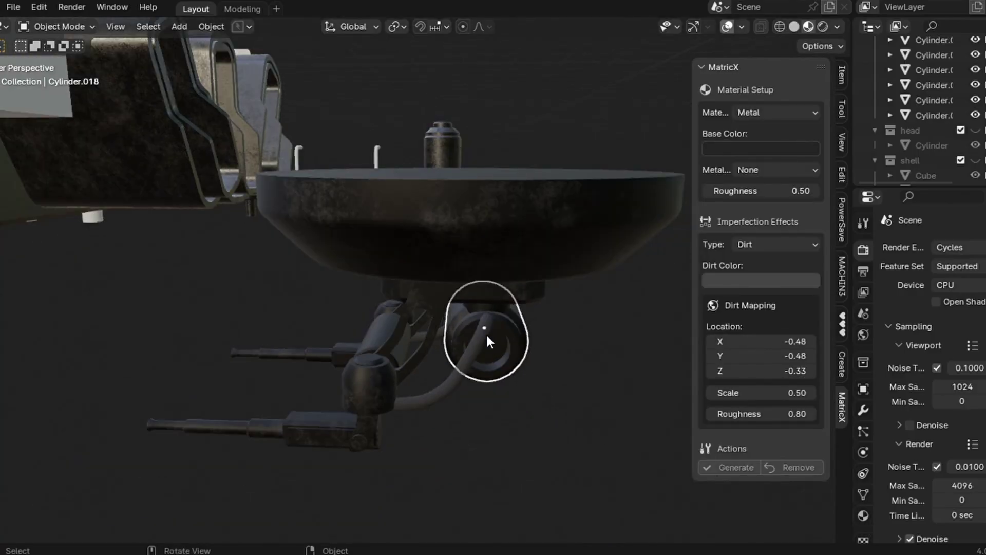
- Select the turret parts with the dark metal dish active and isolate them in local view
left_click(795, 26)
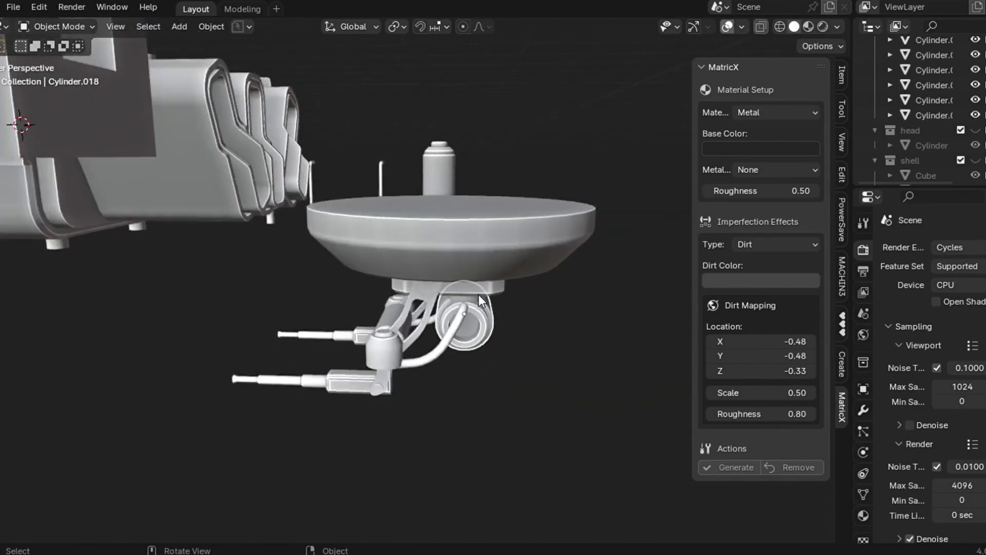
scroll(478, 292, "down", 6)
middle_click_drag(478, 292, 461, 159)
left_click(461, 159)
key("KP_Decimal")
left_click(473, 289, "shift")
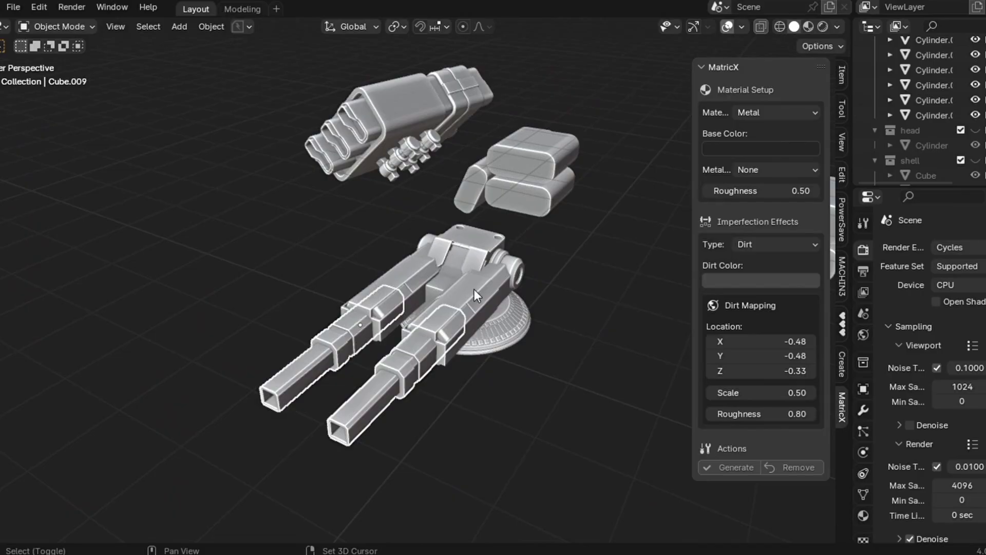
left_click(474, 233, "shift")
left_click(519, 312, "shift")
scroll(519, 312, "down", 2)
middle_click_drag(518, 312, 297, 335)
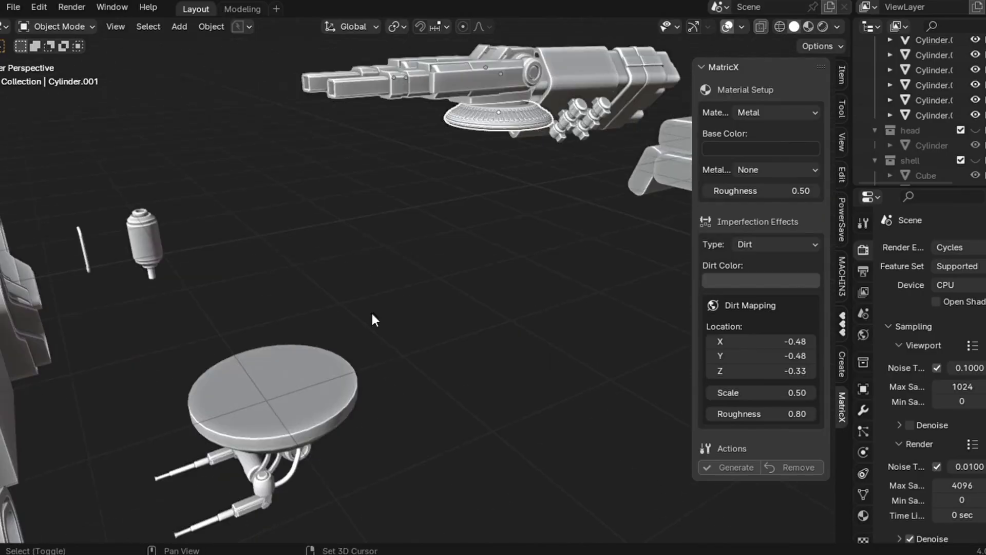
left_click(260, 385, "shift")
key("KP_Divide")
- Copy the dish's dark dirty metal material onto the turret and inspect it from the front
left_click(808, 26)
key("ctrl+l")
left_click(411, 336)
middle_click_drag(411, 336, 534, 212)
scroll(533, 212, "up", 5)
key("KP_6")
key("KP_6")
key("KP_6")
key("KP_6")
key("KP_6")
key("KP_6")
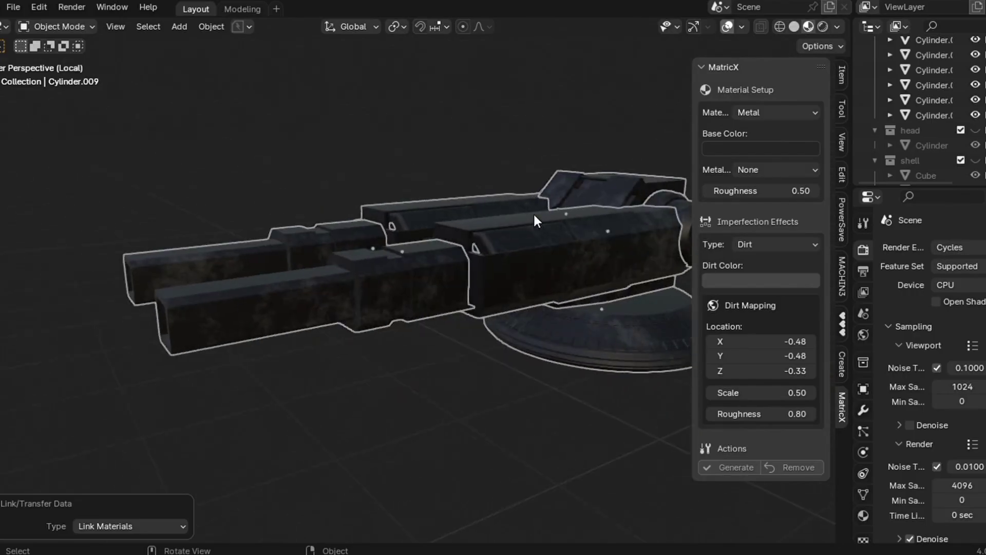
key("KP_6")
key("KP_6")
key("KP_6")
scroll(534, 211, "down", 3)
middle_click_drag(534, 212, 499, 277)
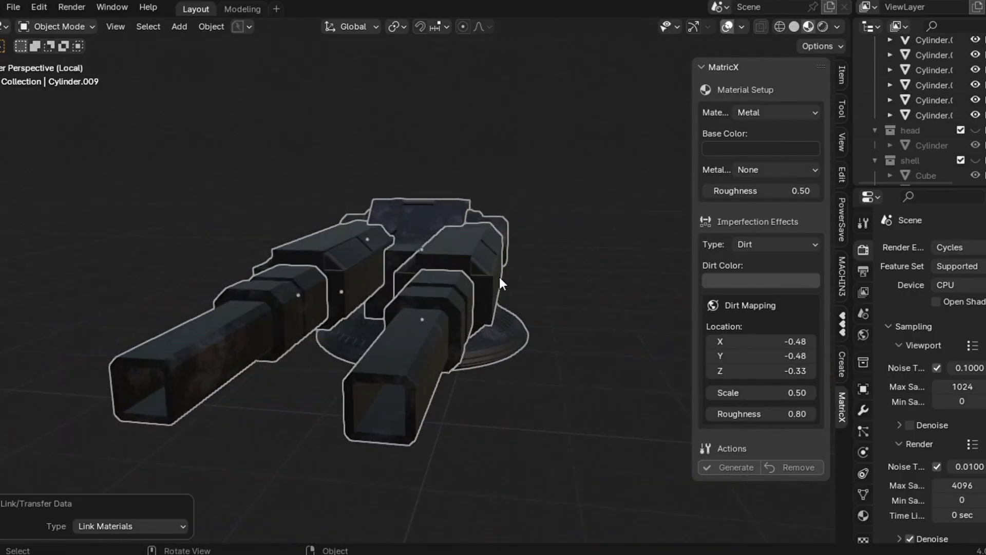
scroll(500, 276, "down", 1)
- Return to the full scene, unhide the hull collection and view the whole ship with materials
left_click(794, 26)
key("KP_Divide")
scroll(489, 303, "up", 3)
scroll(950, 128, "down", 2)
left_click(975, 130)
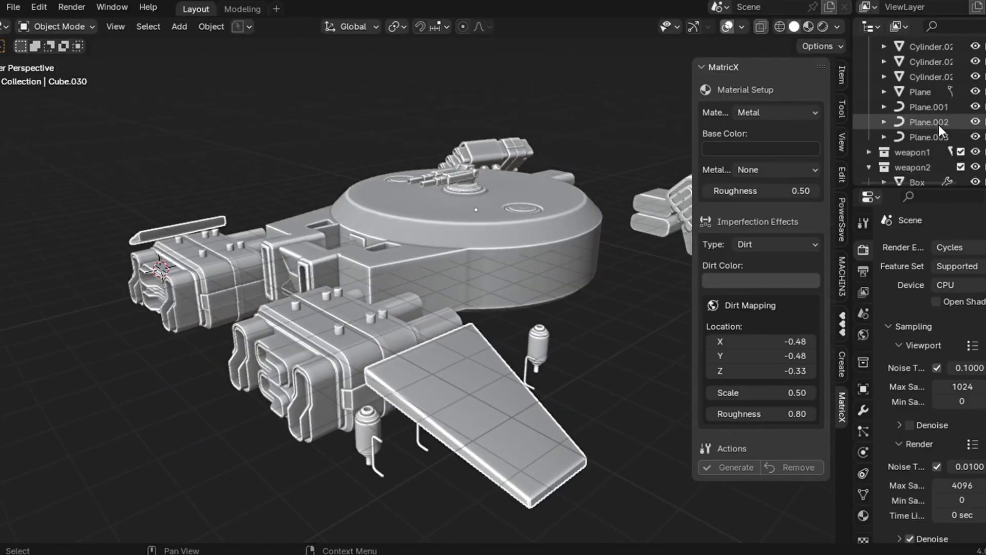
scroll(939, 125, "down", 10)
scroll(943, 149, "up", 8)
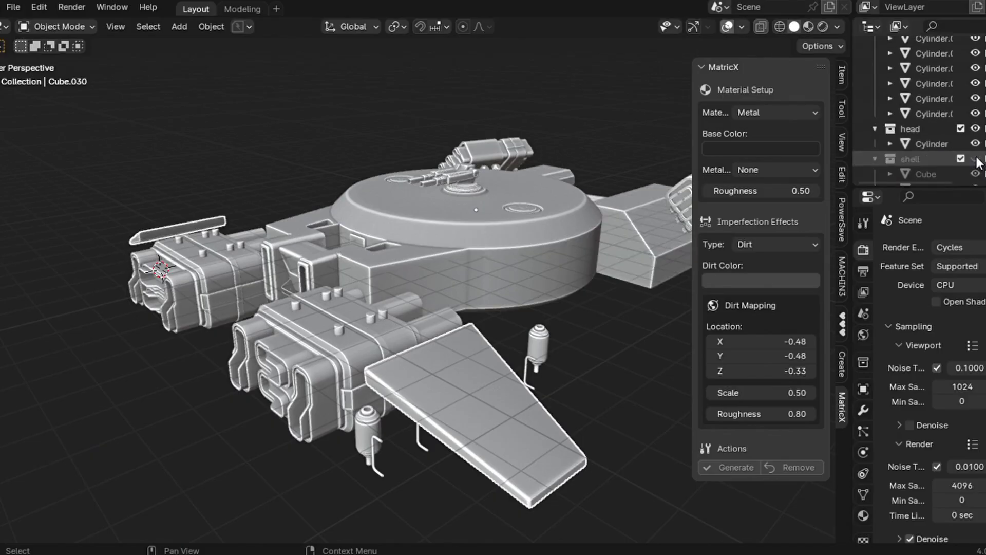
middle_click_drag(606, 277, 620, 212)
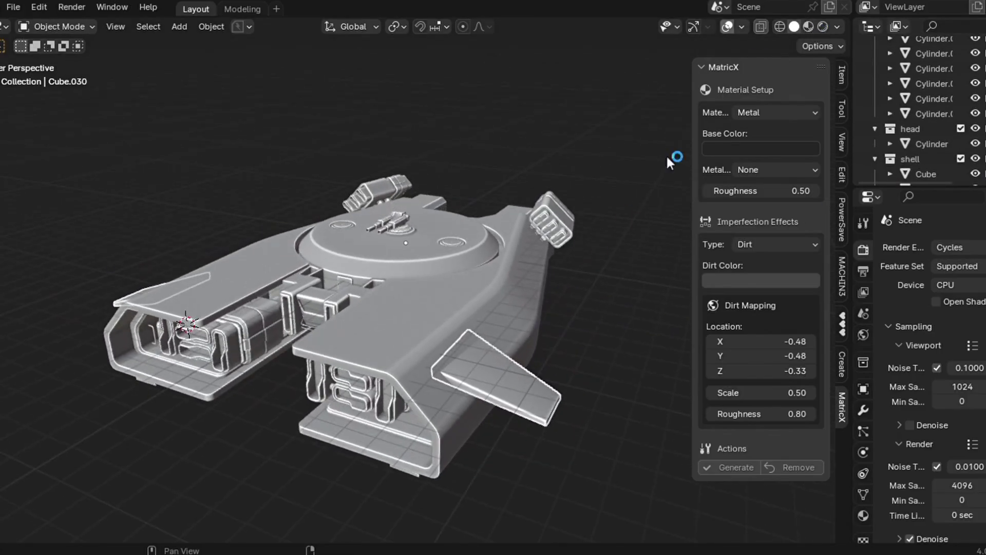
left_click(809, 26)
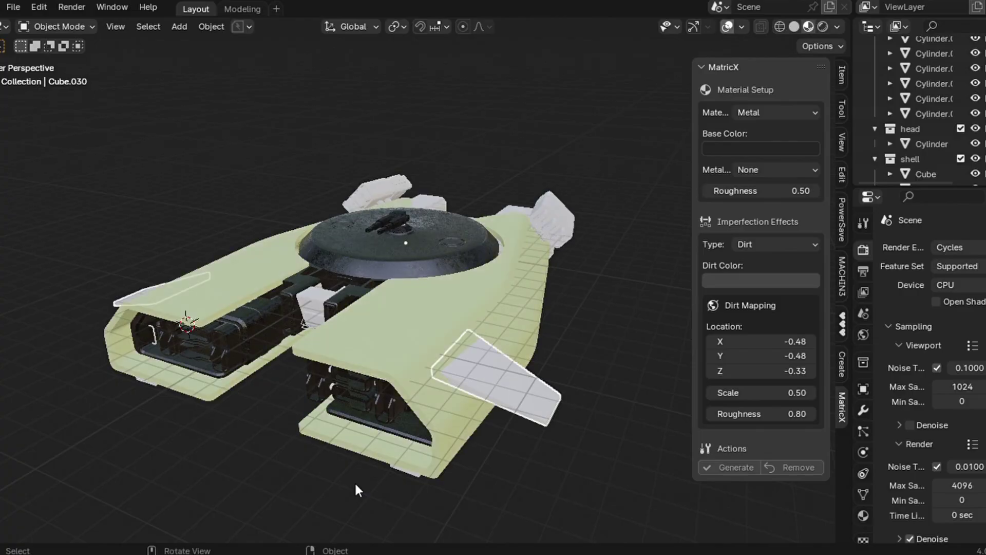
- Copy the active shell part's material onto the other selected parts
left_click(383, 349, "shift")
key("ctrl+l")
left_click(318, 348)
- Isolate the Slice box and generate a MatricX Glass material with a slightly adjusted base colour
left_click(316, 303)
key("KP_Divide")
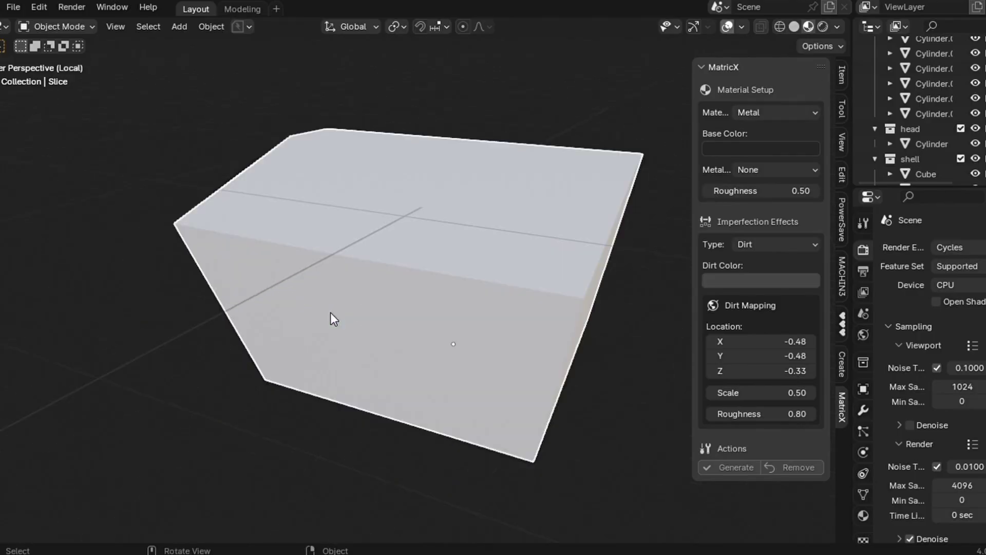
left_click(777, 112)
left_click(750, 211)
left_click(758, 169)
left_click_drag(850, 279, 851, 285)
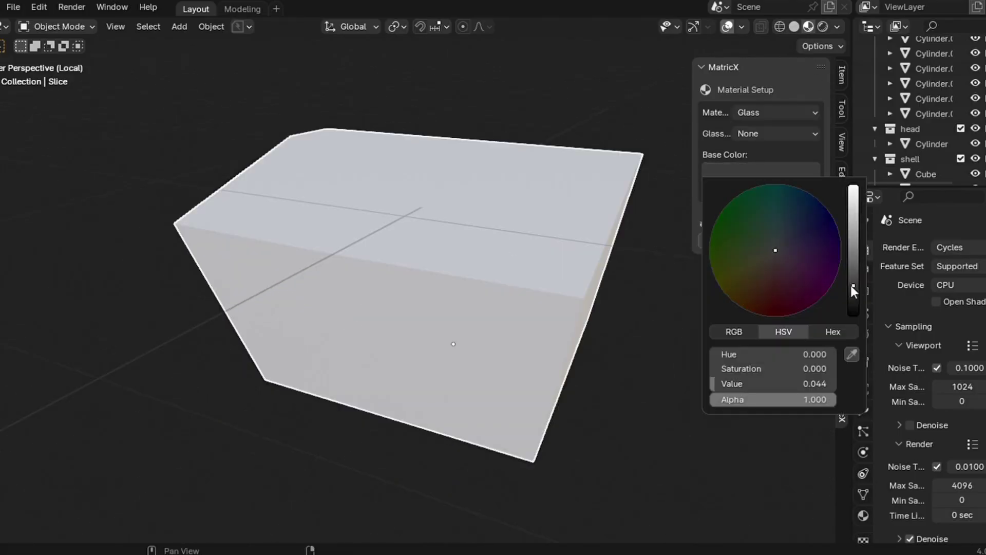
left_click(714, 238)
- Raise the Glass Blur to 0.12, apply all transforms, and preview the box rendered
middle_click_drag(598, 308, 591, 303)
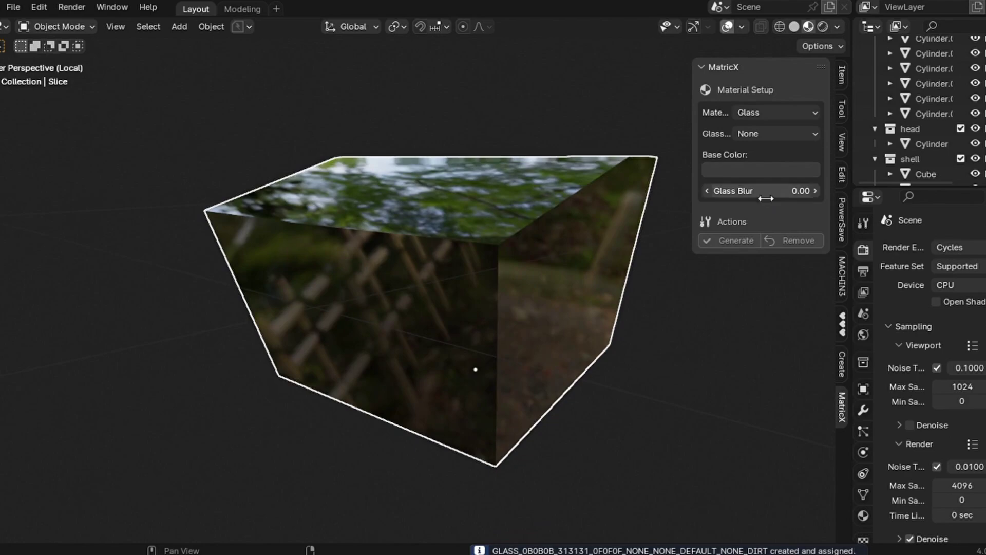
left_click_drag(761, 191, 778, 191)
middle_click_drag(591, 303, 618, 236)
key("ctrl+a")
left_click(508, 298)
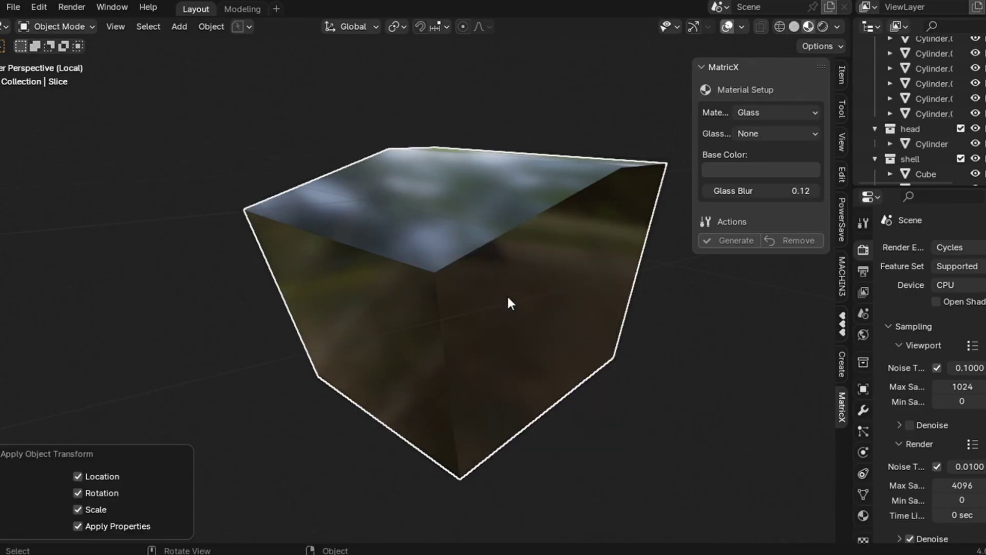
middle_click_drag(507, 294, 514, 288)
left_click(823, 26)
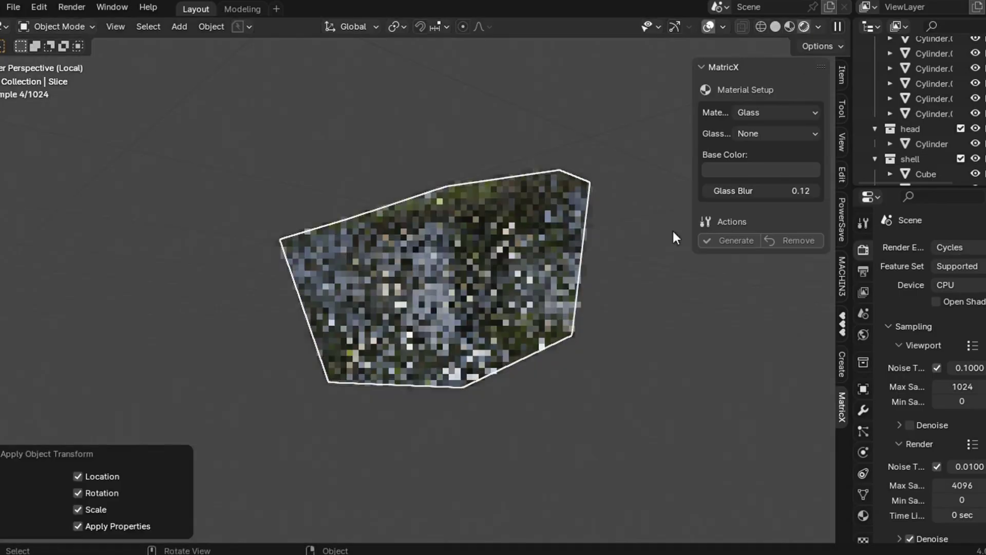
- Return to material preview of the full ship and isolate the Cube.018 part
left_click(612, 306)
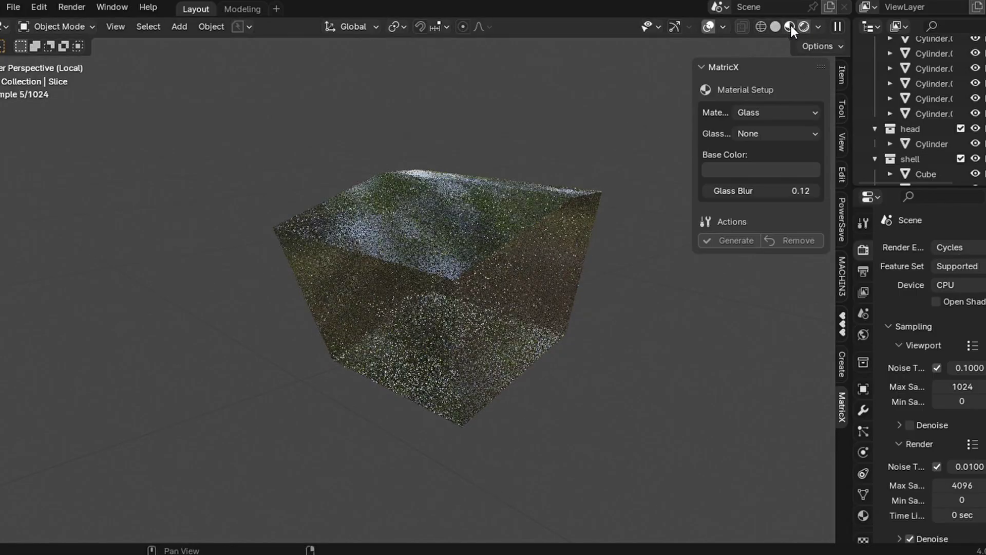
key("z")
left_click(533, 300)
key("slash")
left_click(304, 298)
left_click(304, 297)
key("slash")
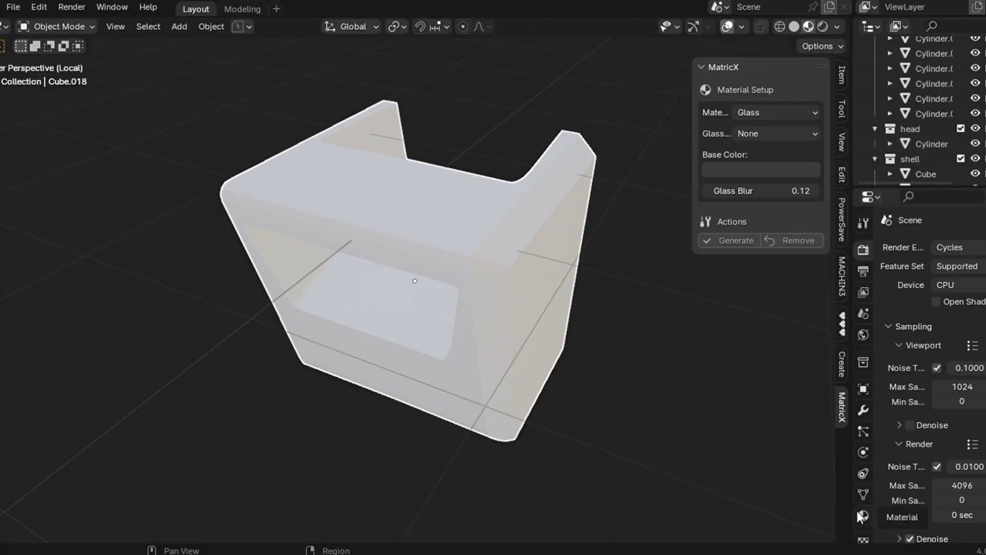
- Assign existing metal materials from the browse list to Cube.018, ending with METAL_99B74B
left_click(863, 515)
left_click(890, 311)
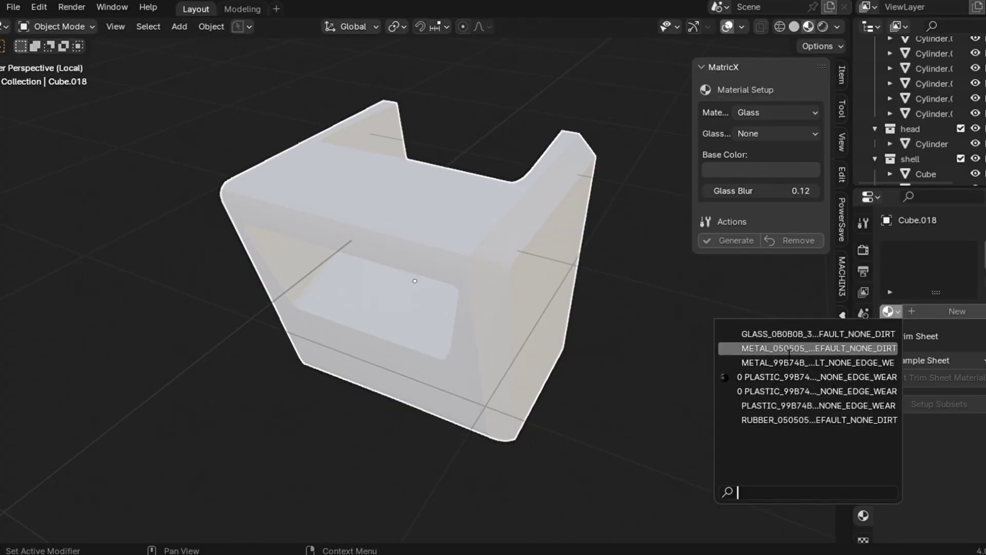
left_click(819, 348)
middle_click_drag(514, 380, 555, 360)
left_click(888, 311)
left_click(812, 363)
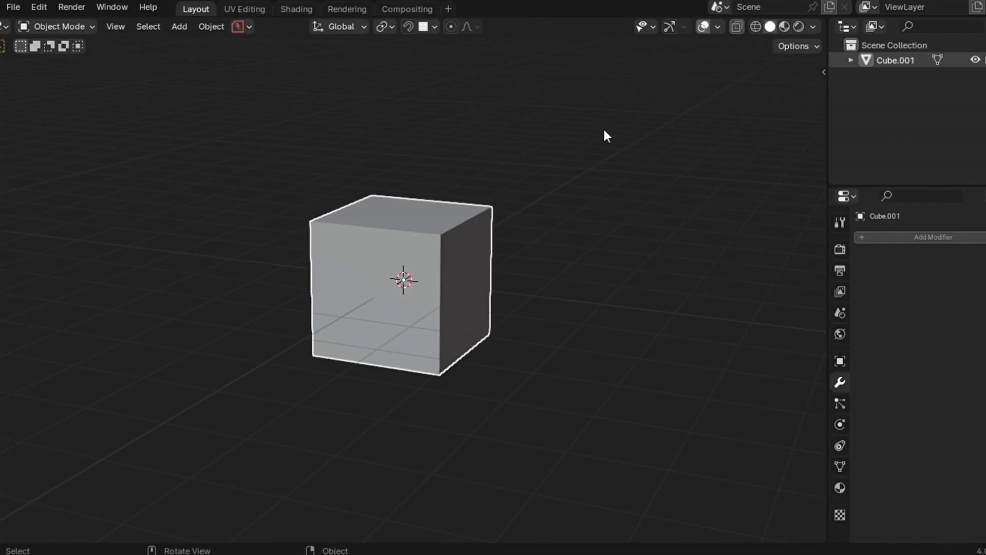
- Switch the cube to Material Preview shading and open the MatricX sidebar panel
left_click(785, 27)
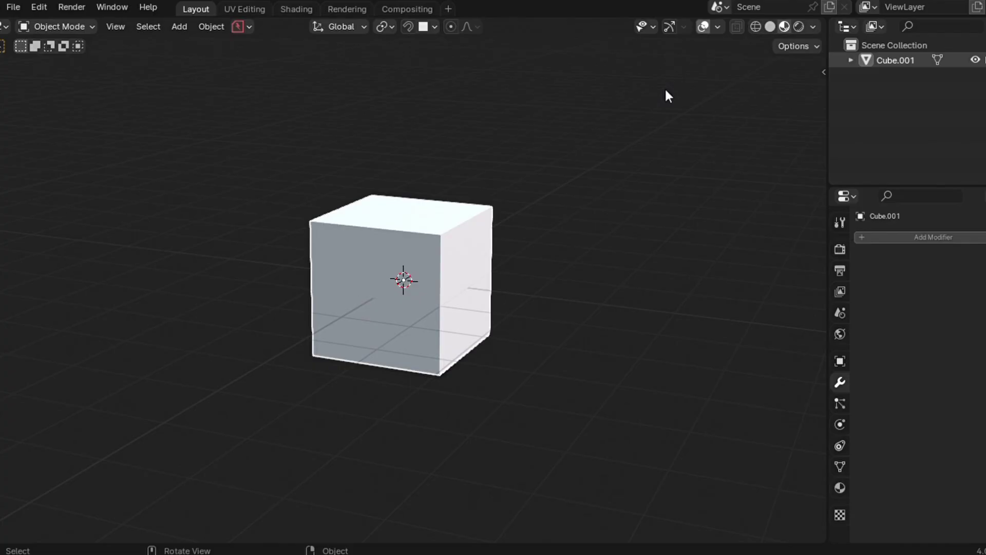
key("n")
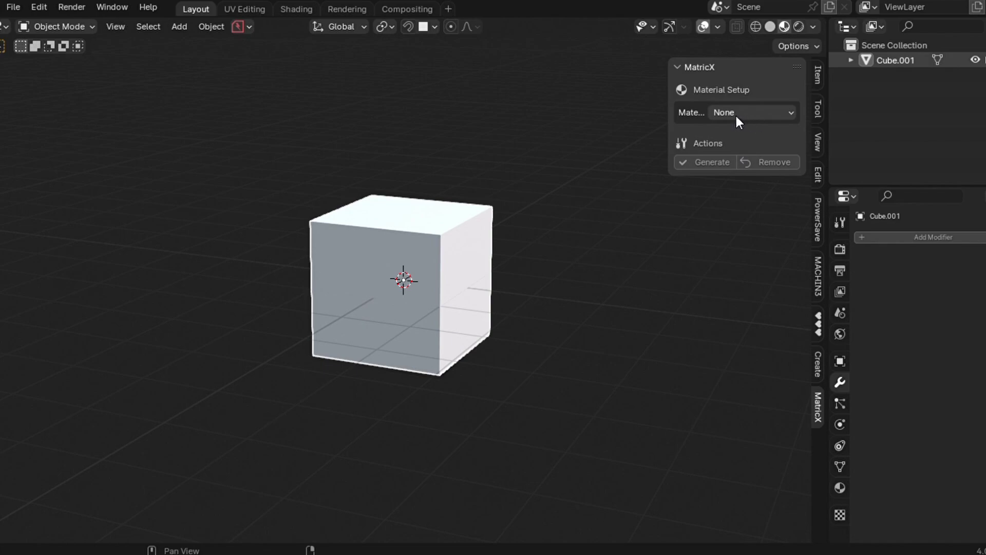
- Generate a MatricX Metal material with a slightly darkened blue base colour for the cube
left_click(755, 116)
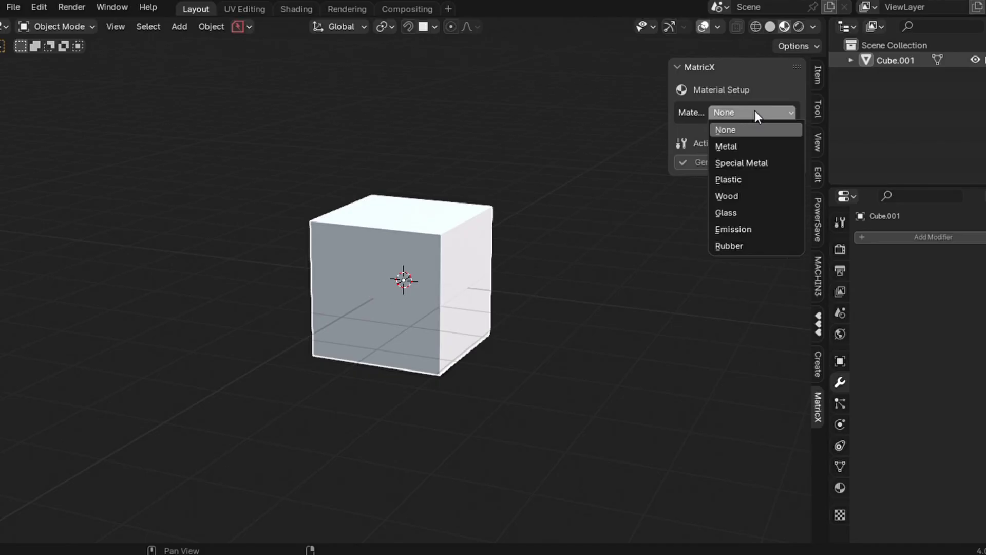
left_click(738, 149)
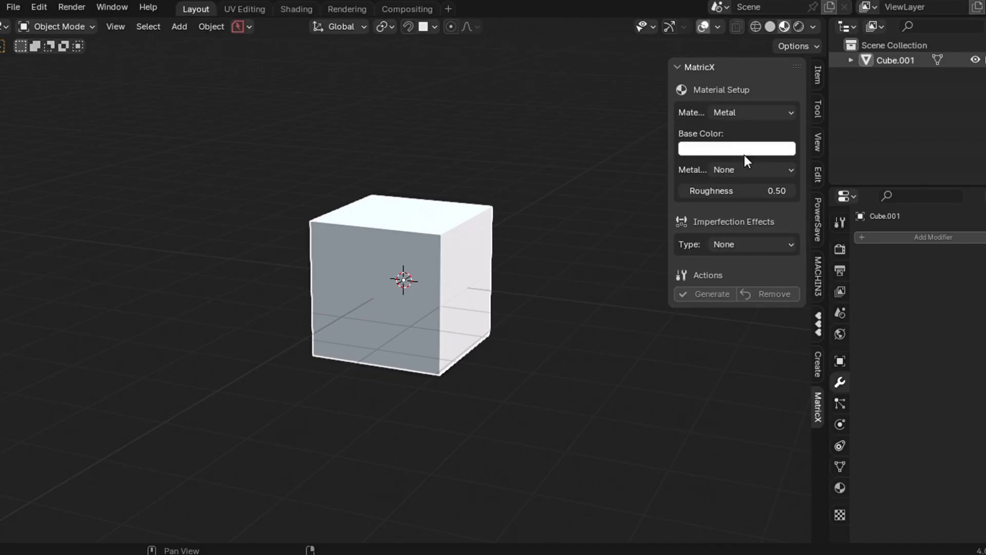
left_click(712, 149)
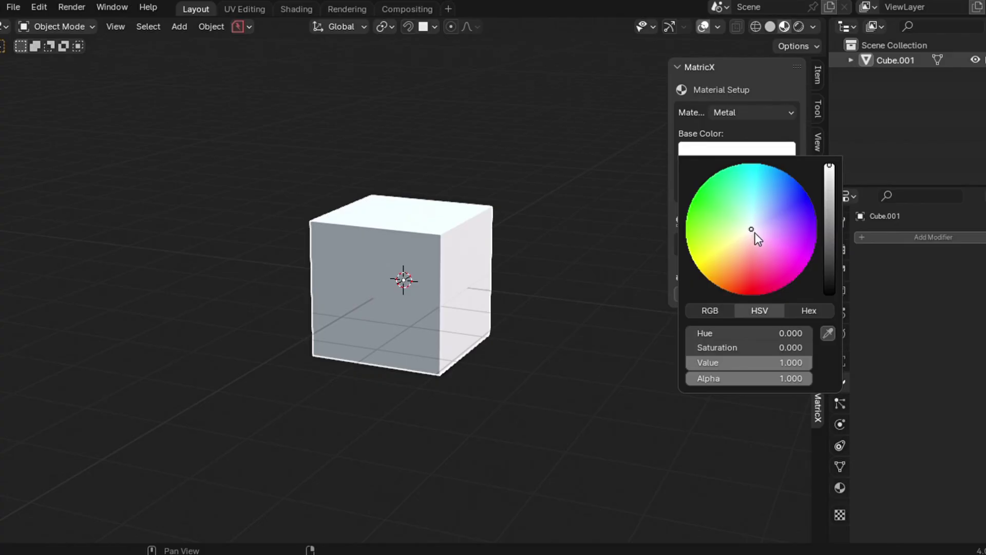
left_click_drag(751, 228, 794, 202)
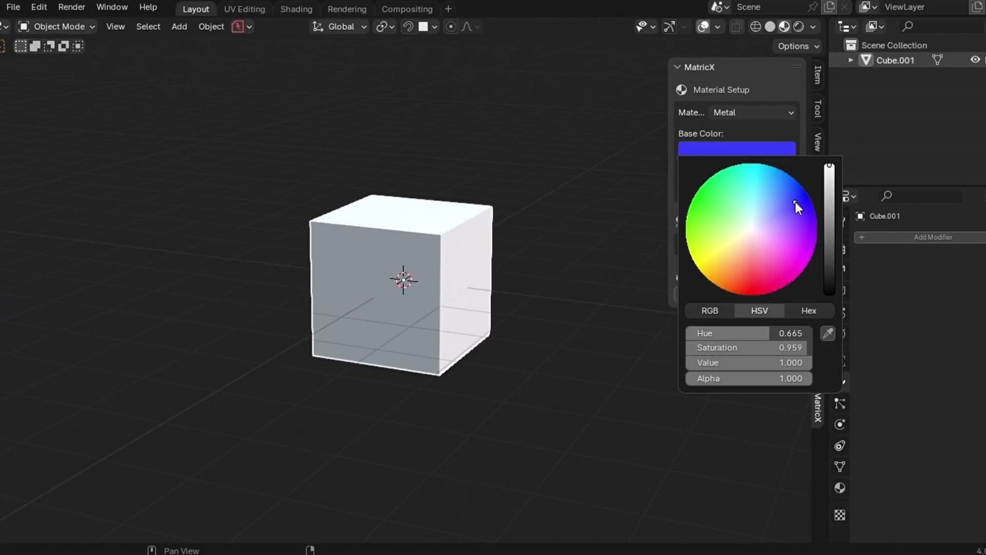
left_click_drag(831, 174, 831, 180)
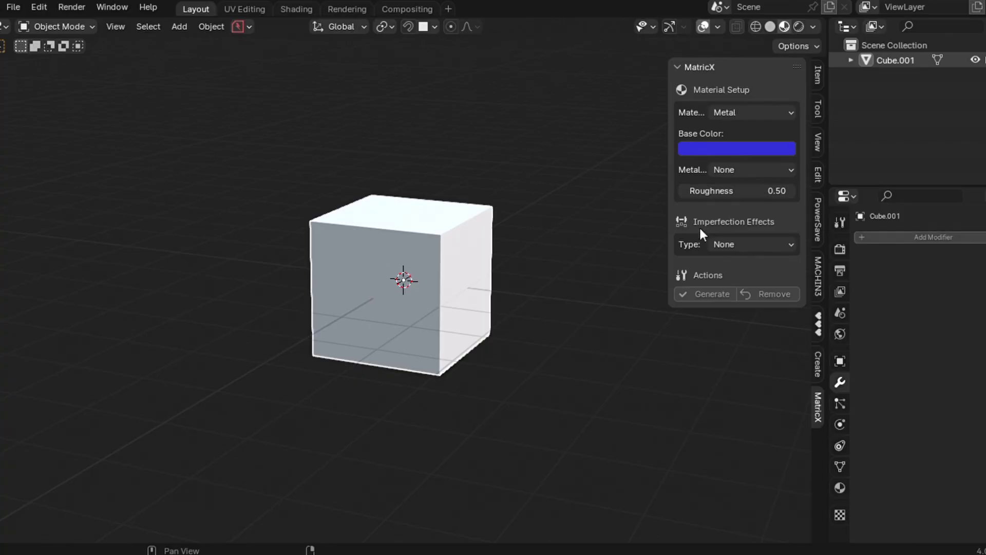
left_click(707, 294)
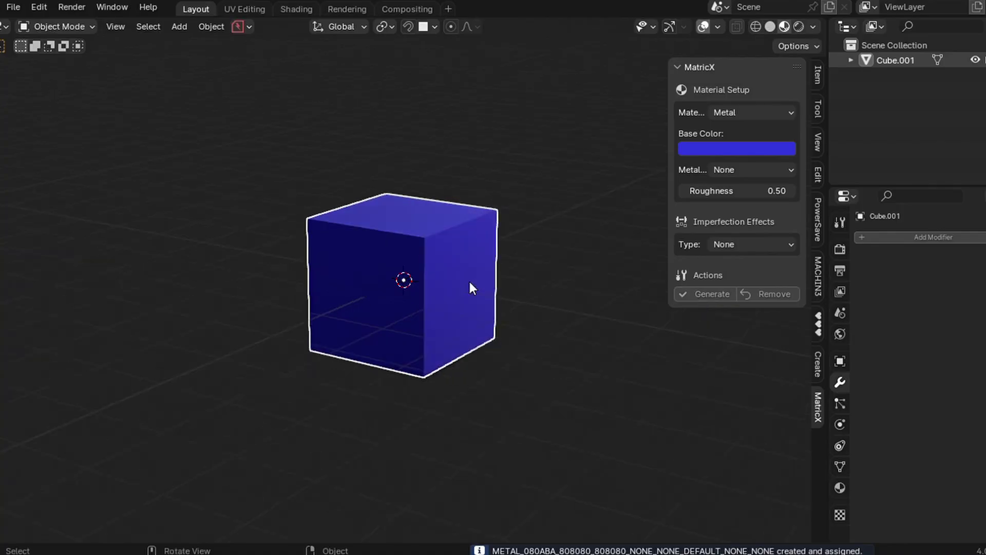
- Frame the blue metal cube and view it zoomed in with Rendered shading
key("shift+c")
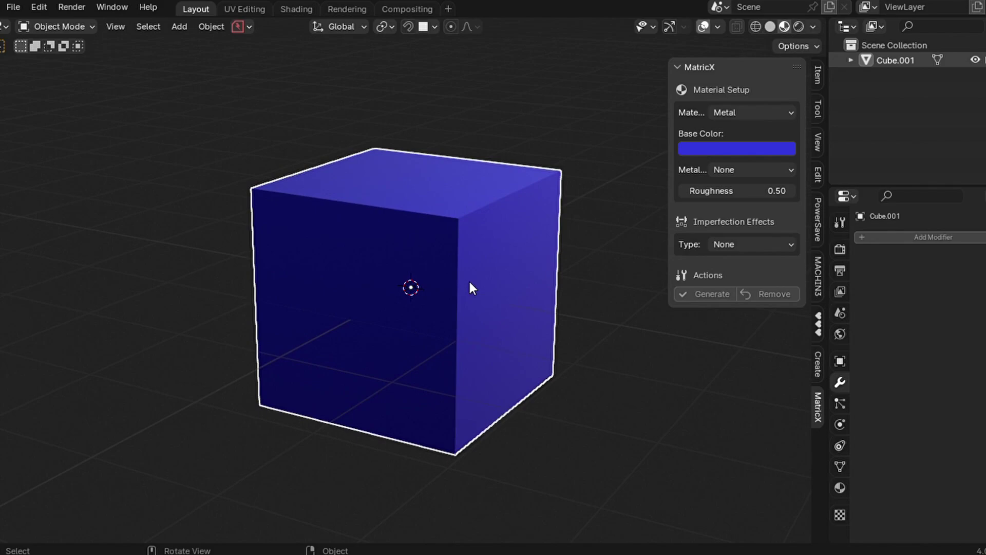
left_click(800, 26)
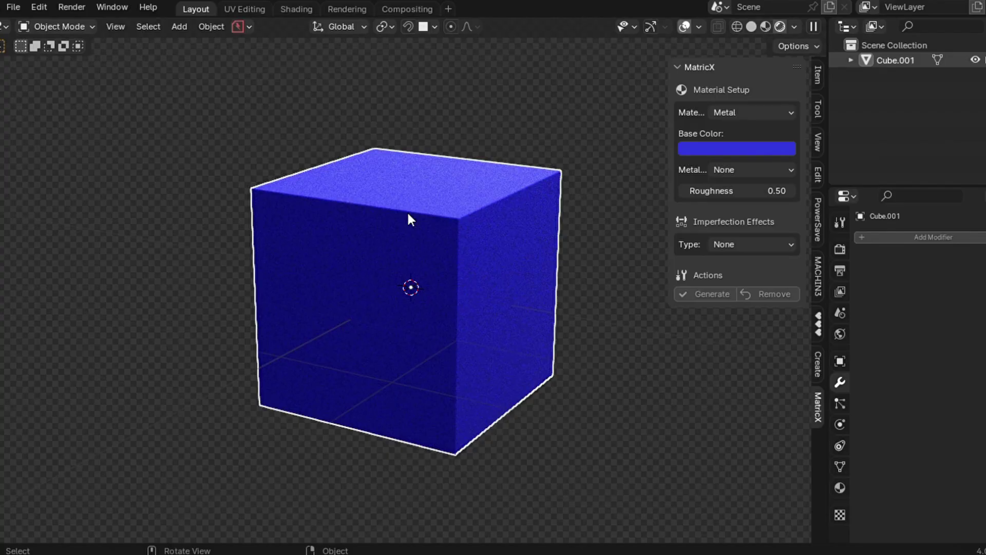
scroll(411, 215, "up", 4)
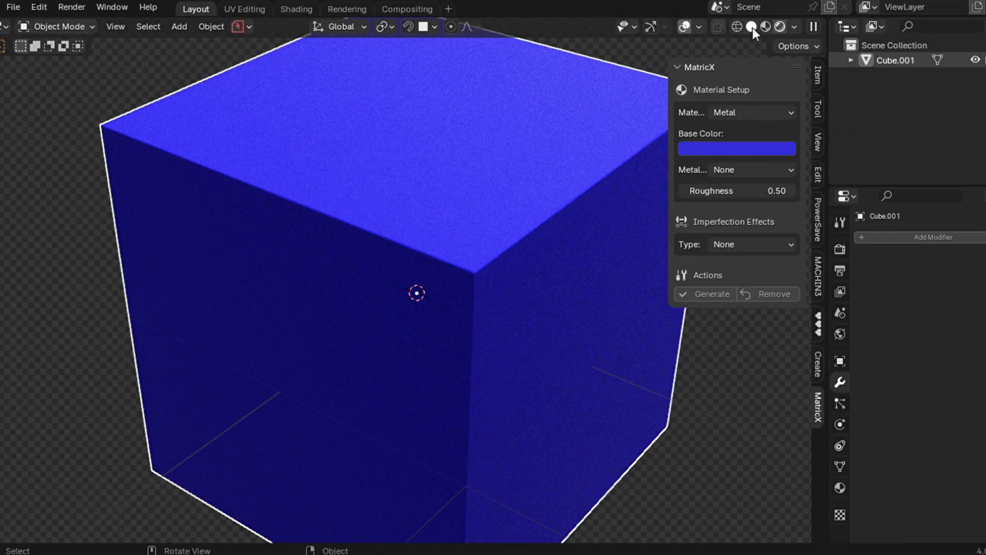
scroll(528, 266, "down", 2)
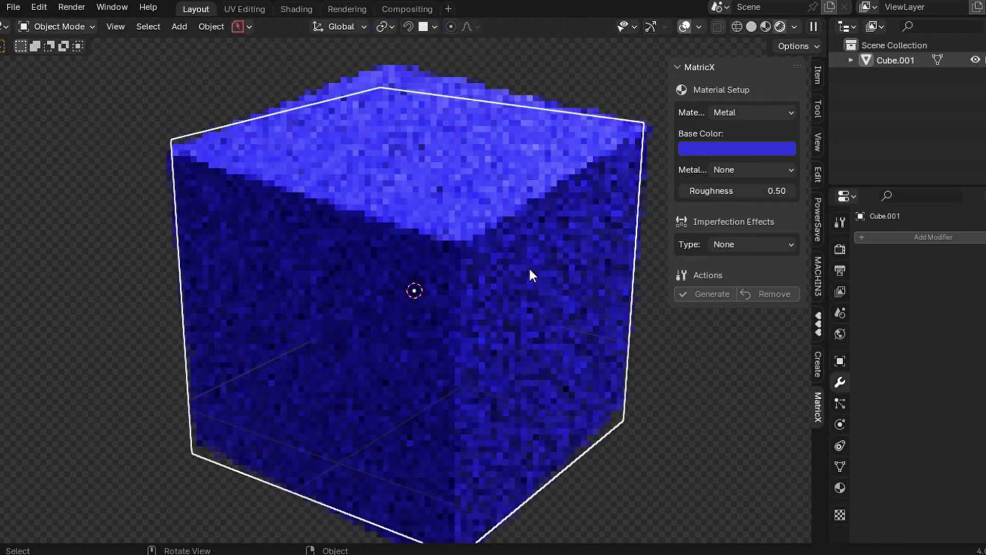
- Set the Metal finish to Dark Steel and generate it on the cube
left_click(730, 170)
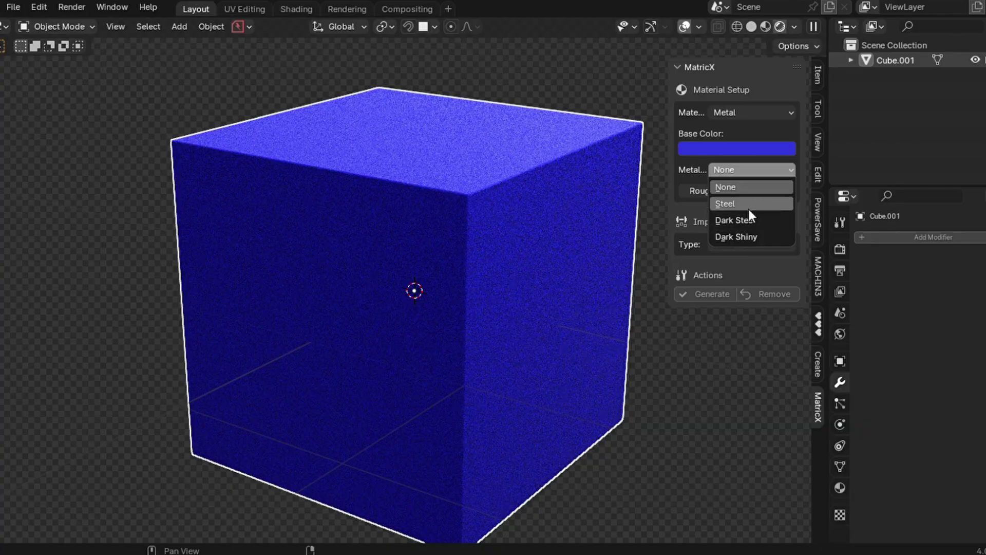
left_click(722, 190)
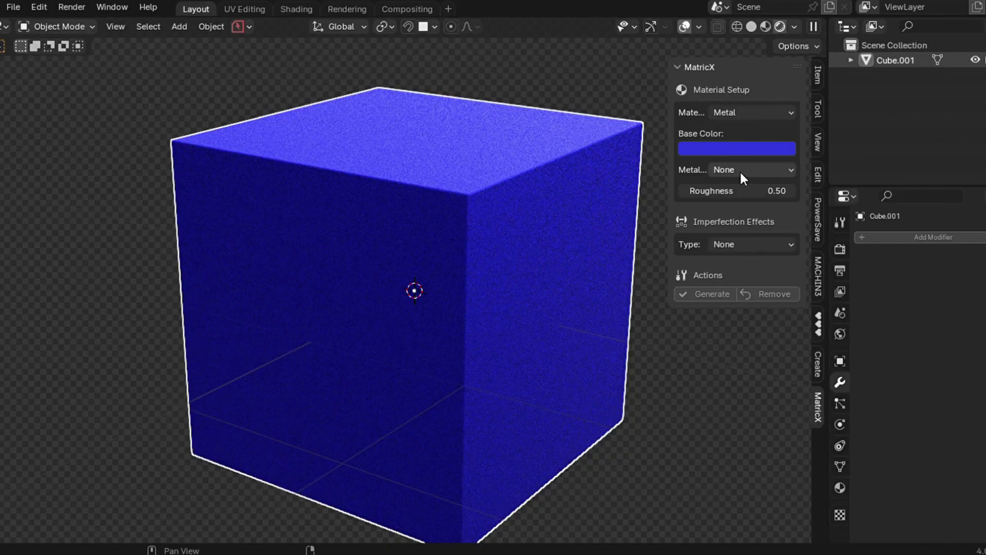
left_click(741, 171)
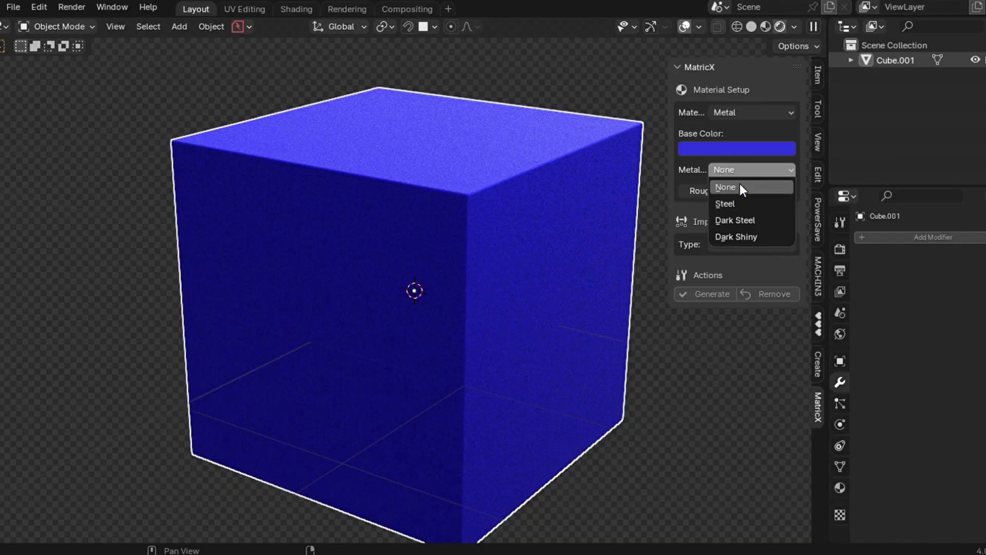
left_click(737, 203)
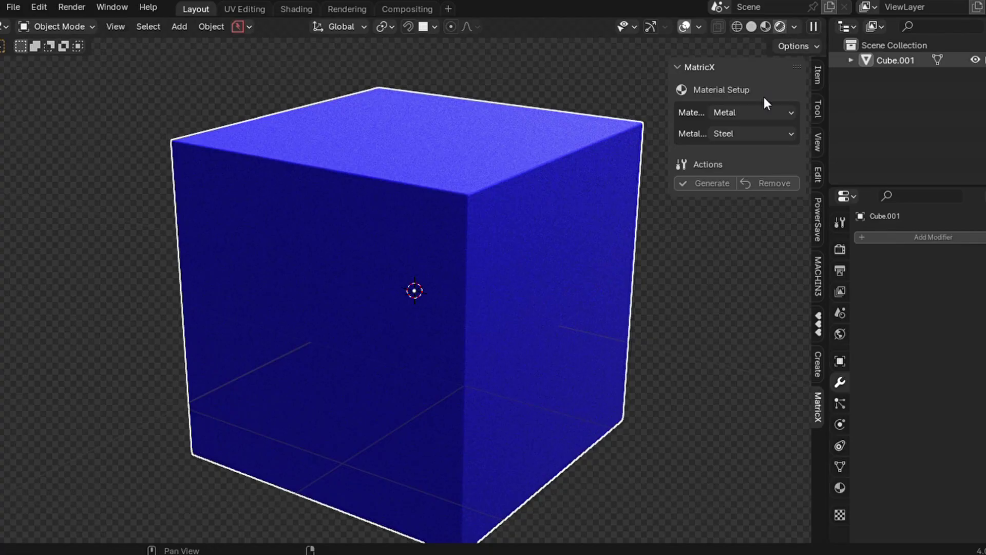
left_click(743, 137)
left_click(731, 185)
left_click(707, 182)
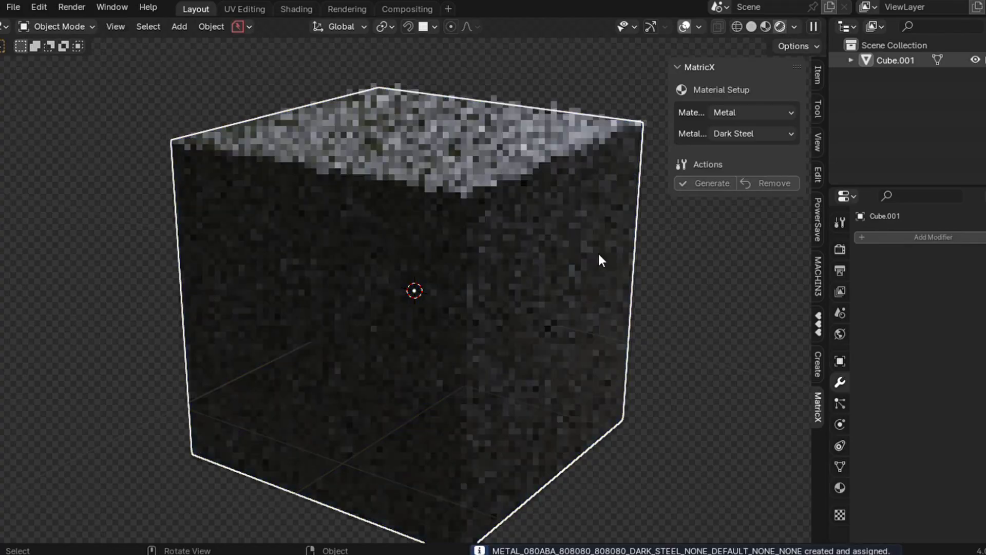
- Reset the metal finish to None and set Roughness to 0.56
left_click(738, 133)
left_click(740, 147)
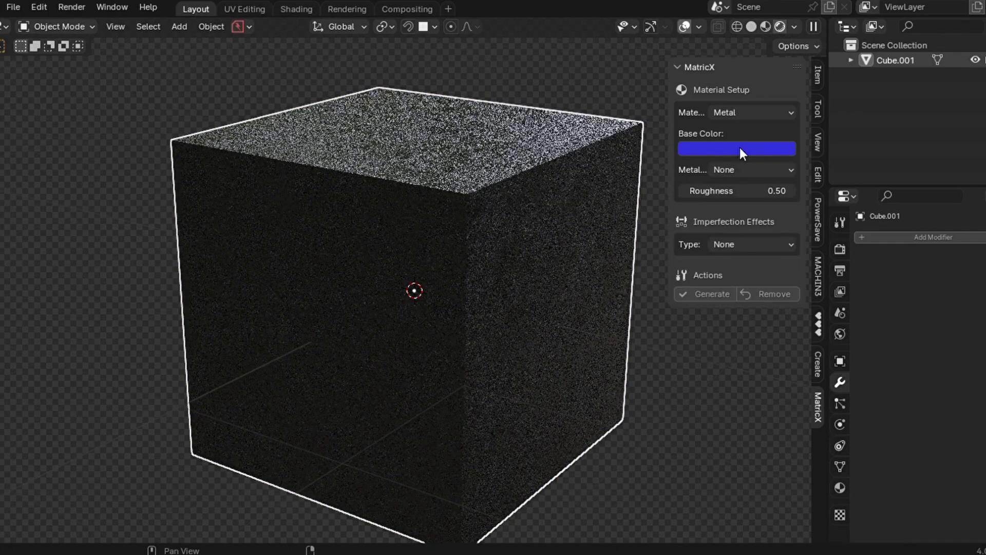
left_click_drag(740, 191, 748, 191)
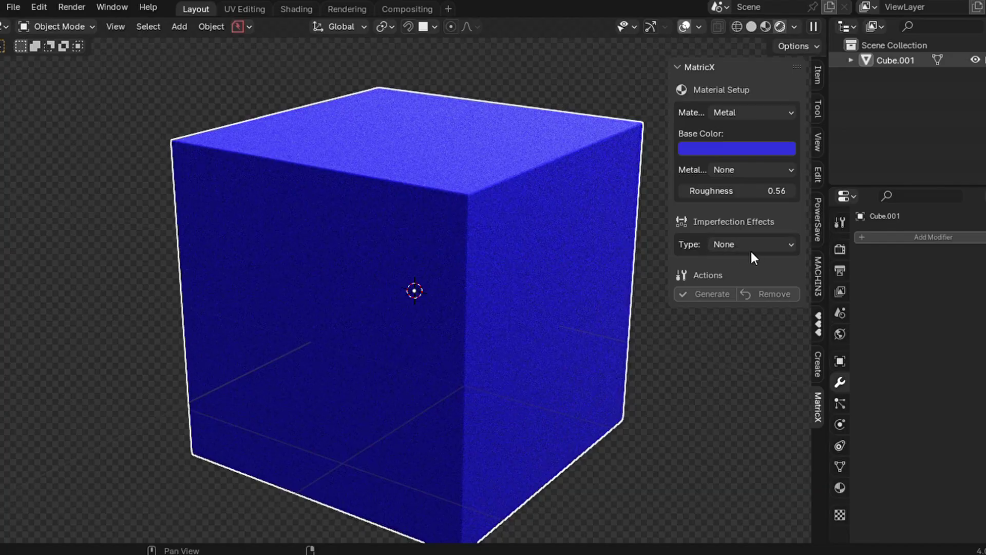
left_click(735, 244)
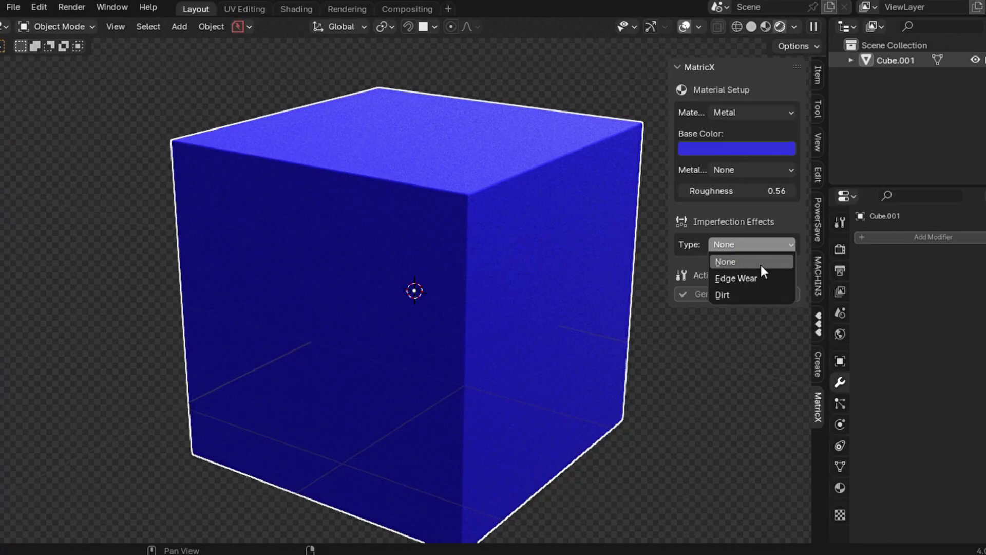
- Choose Edge Wear imperfections with a near-black wear colour and generate the material
left_click(749, 279)
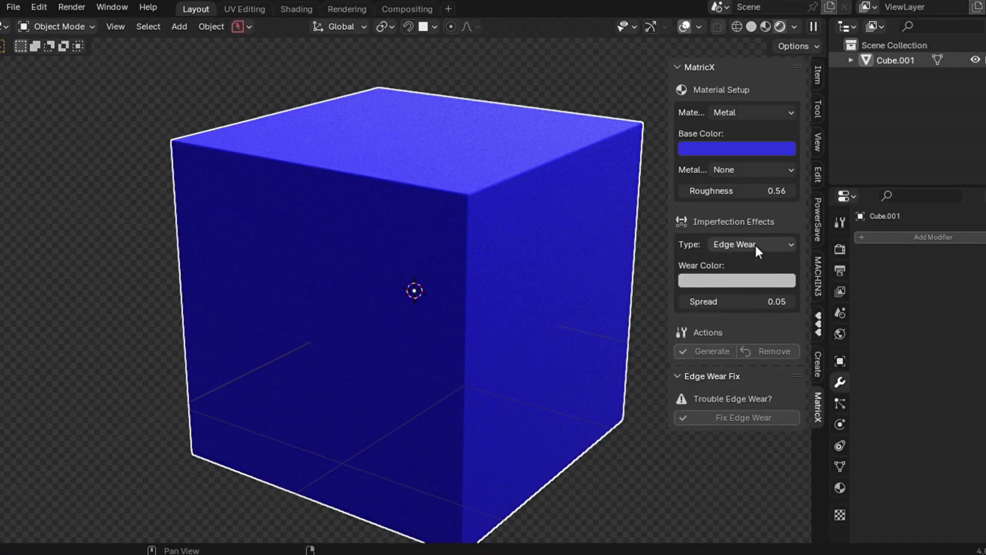
left_click(724, 280)
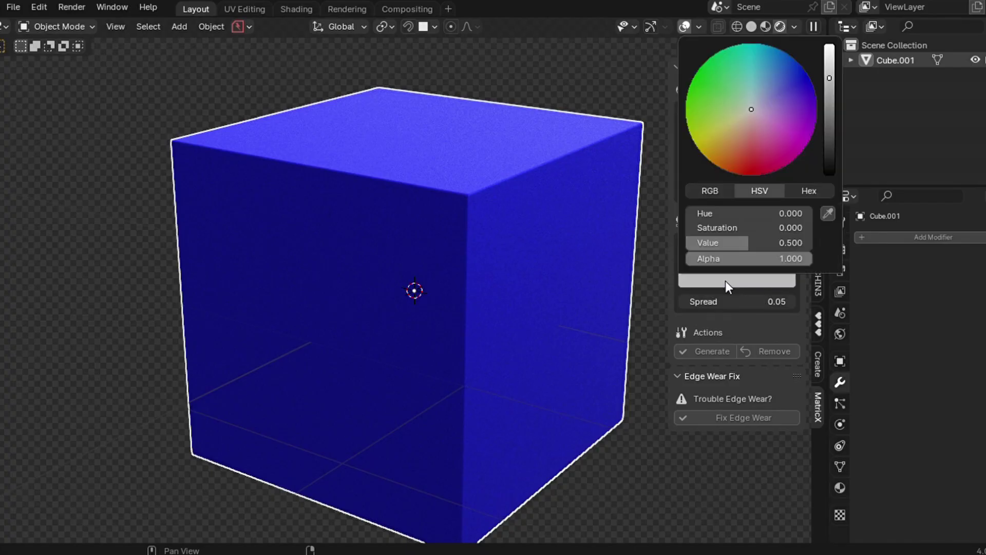
left_click(686, 277)
left_click(829, 157)
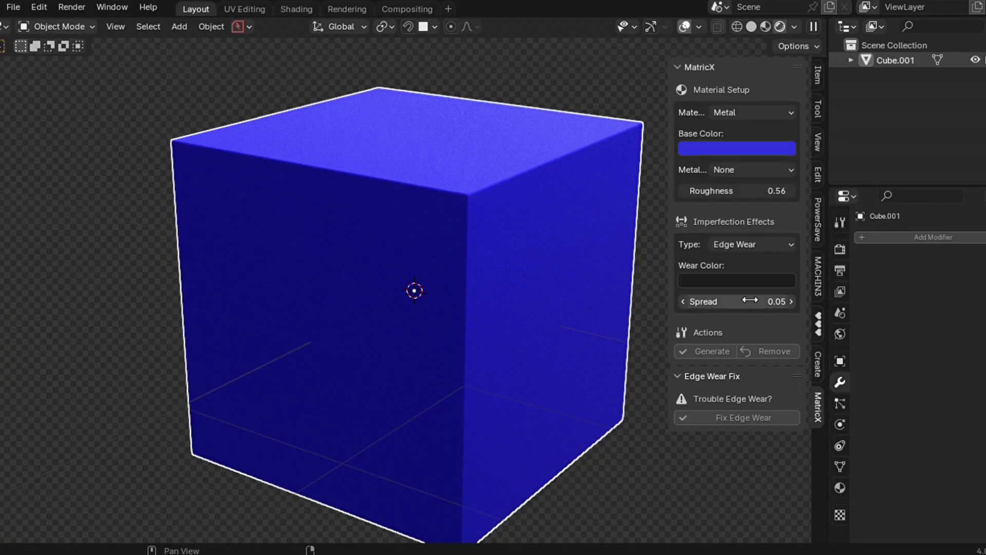
left_click(710, 351)
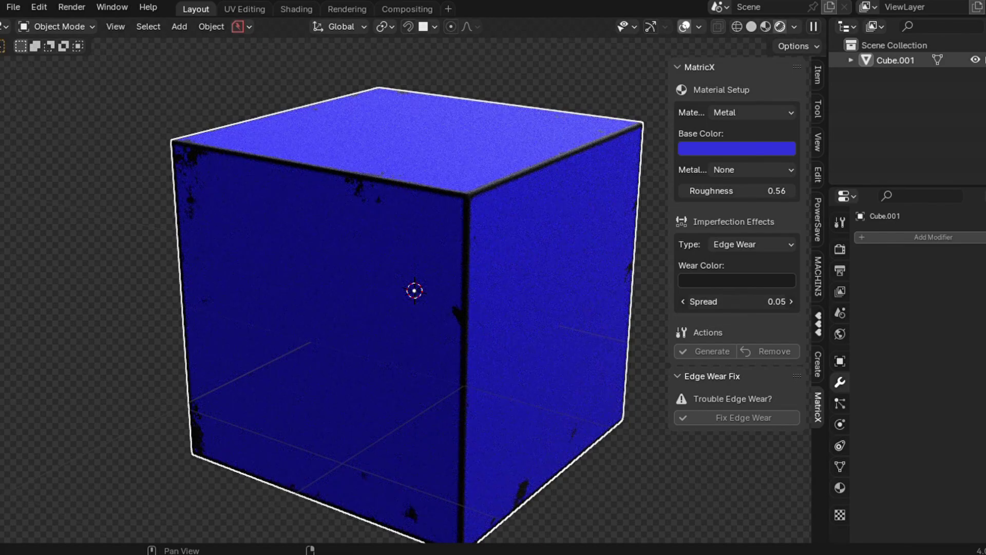
- Set the edge wear Spread to 0.09
left_click_drag(729, 306, 792, 306)
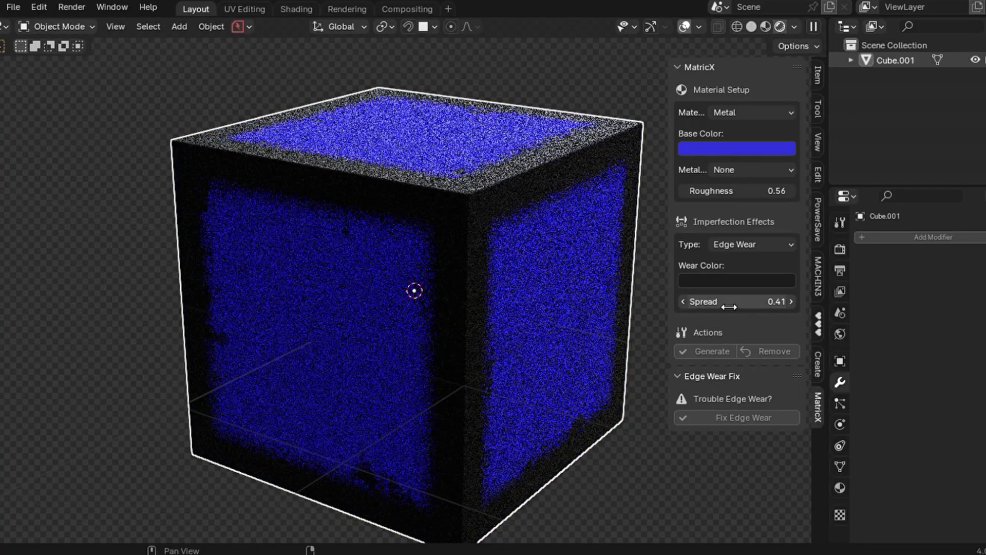
left_click(729, 307)
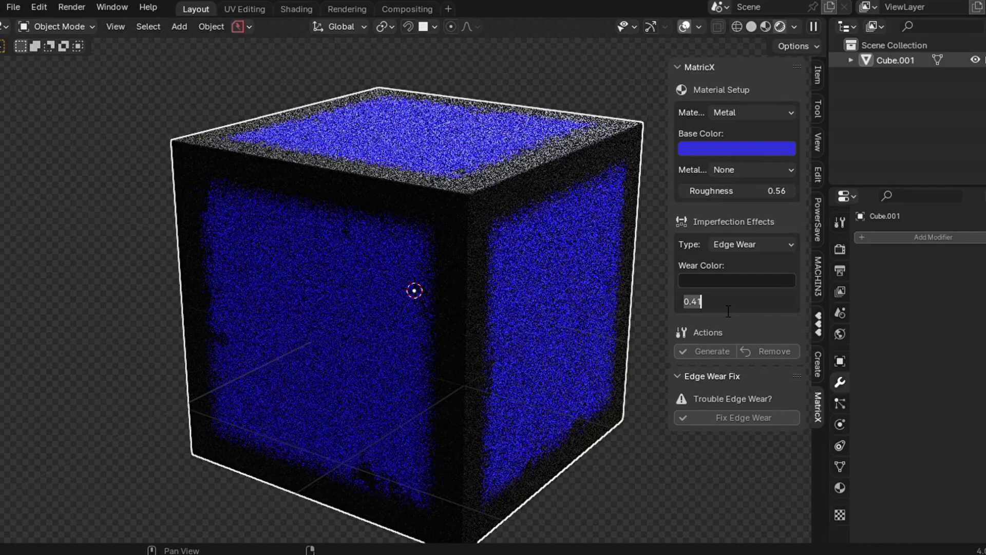
type("0.02")
key("Return")
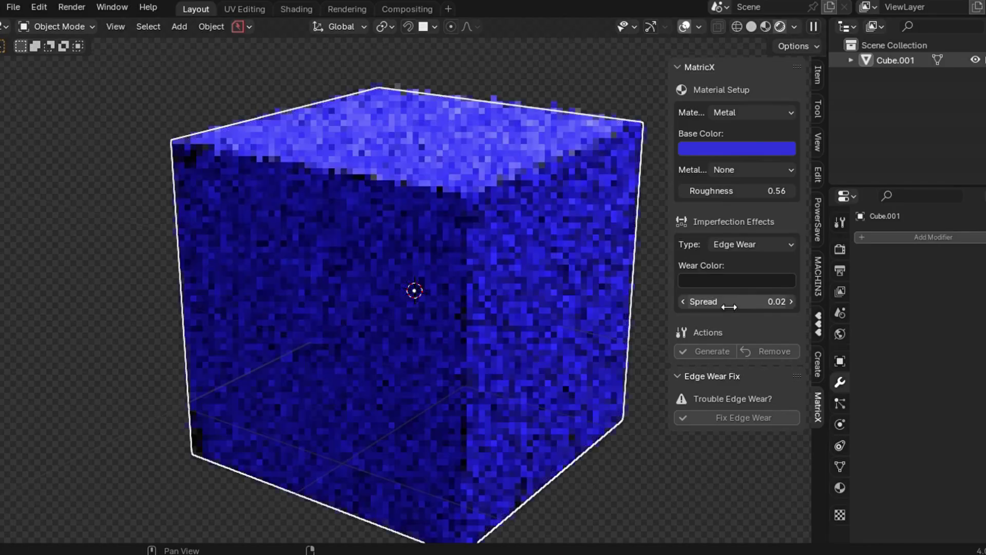
left_click(729, 307)
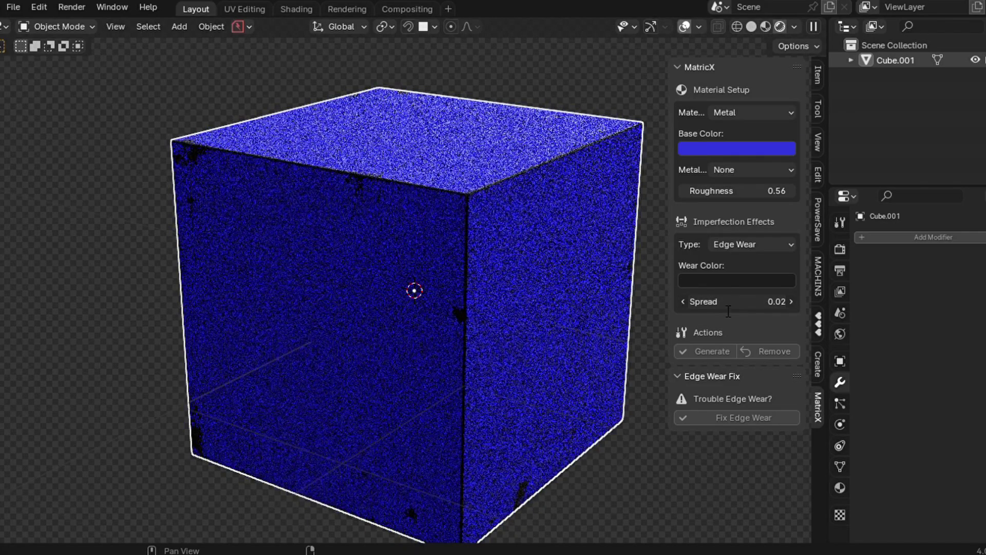
type(".09")
key("Return")
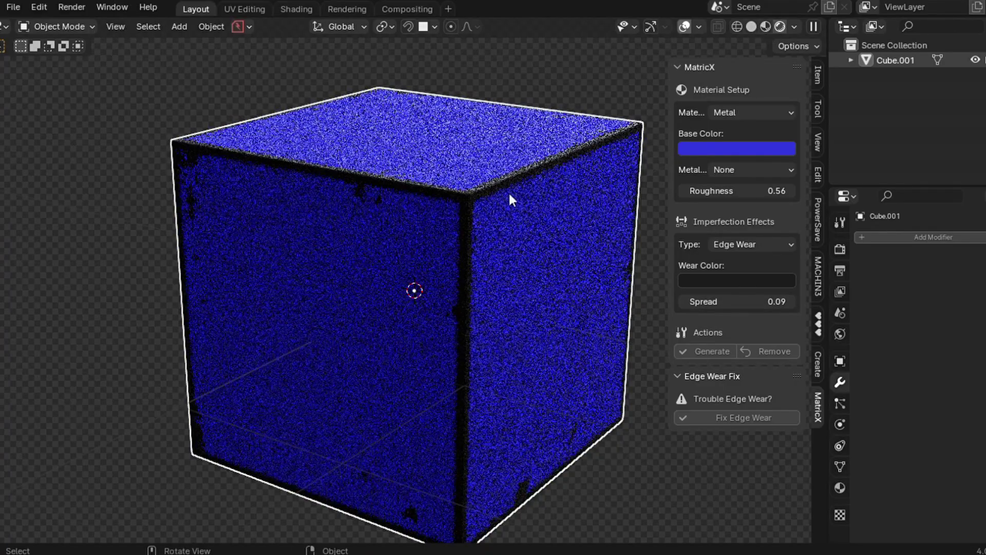
- Flatten the cube along Z into a slab in solid shading
left_click(750, 25)
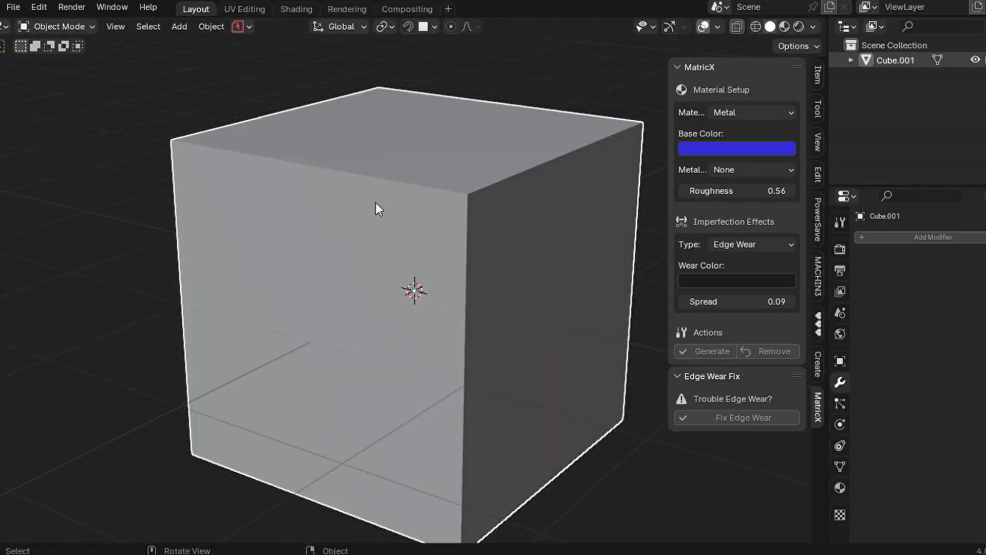
scroll(375, 203, "down", 3)
middle_click_drag(378, 208, 578, 232)
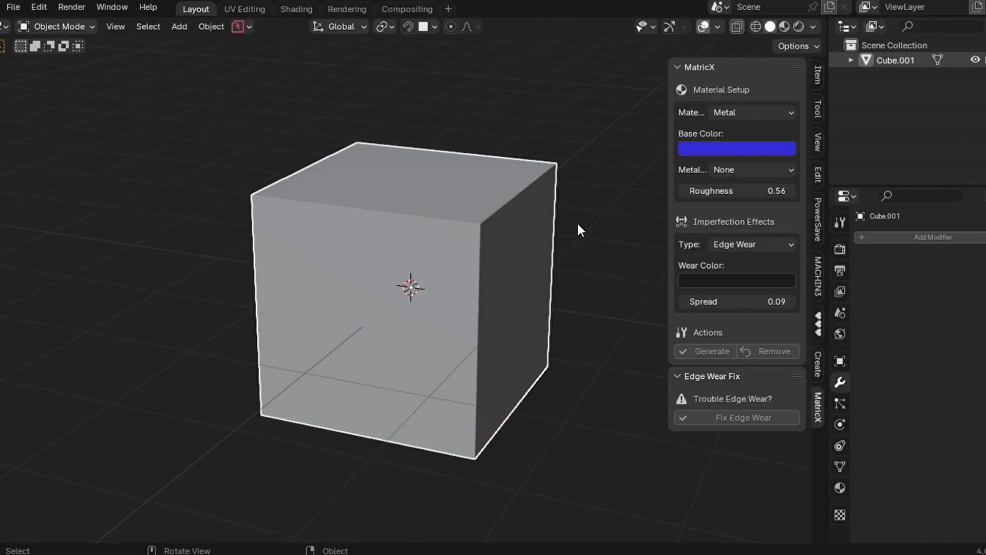
key("s")
key("z")
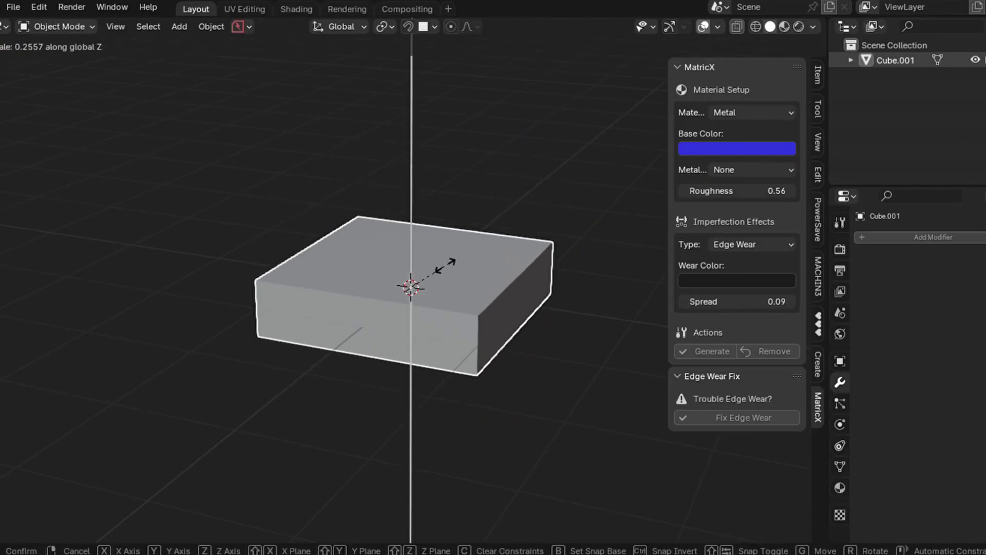
left_click(443, 267)
middle_click_drag(443, 267, 541, 256)
key("KP_6")
- Check the slab's transform values, then view it in Rendered shading
key("n")
key("n")
left_click(819, 77)
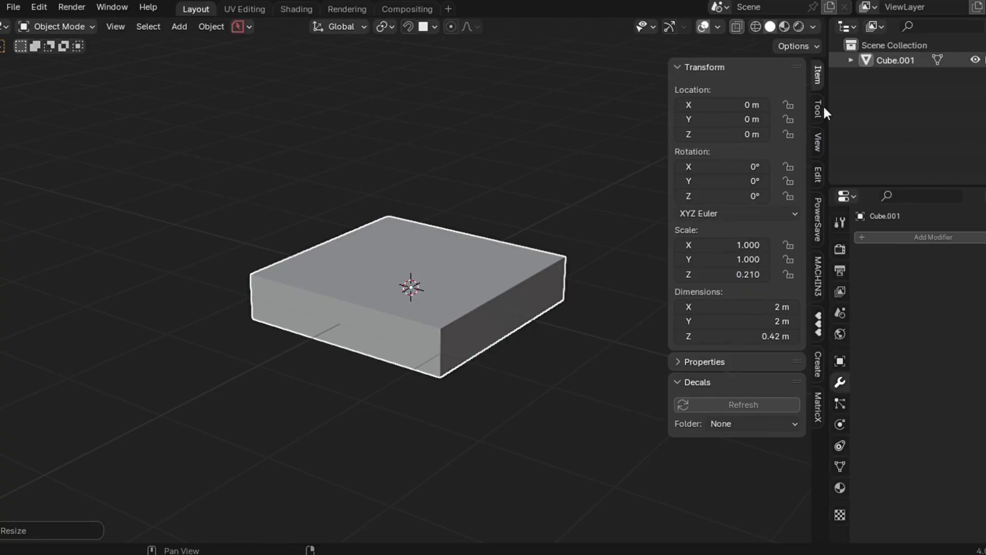
left_click(818, 396)
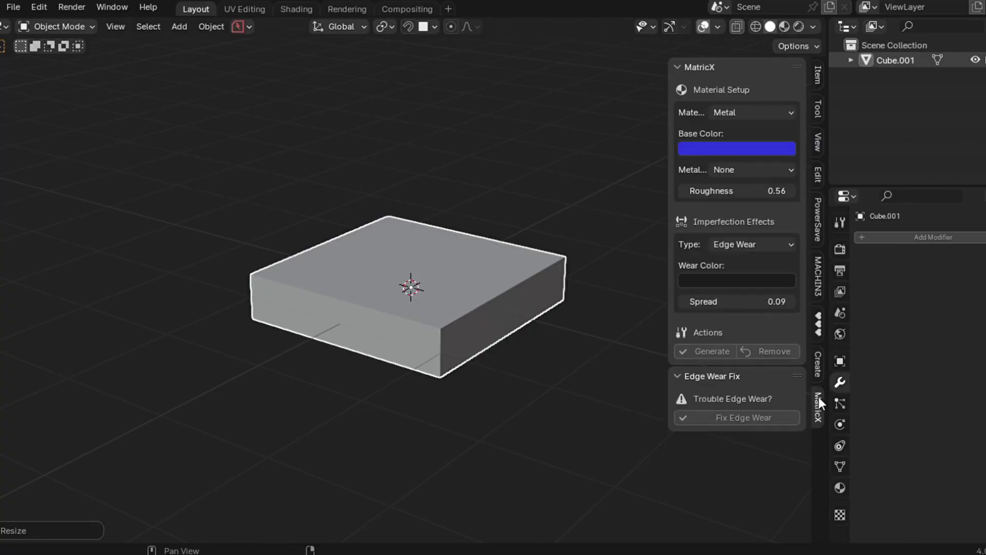
left_click(797, 26)
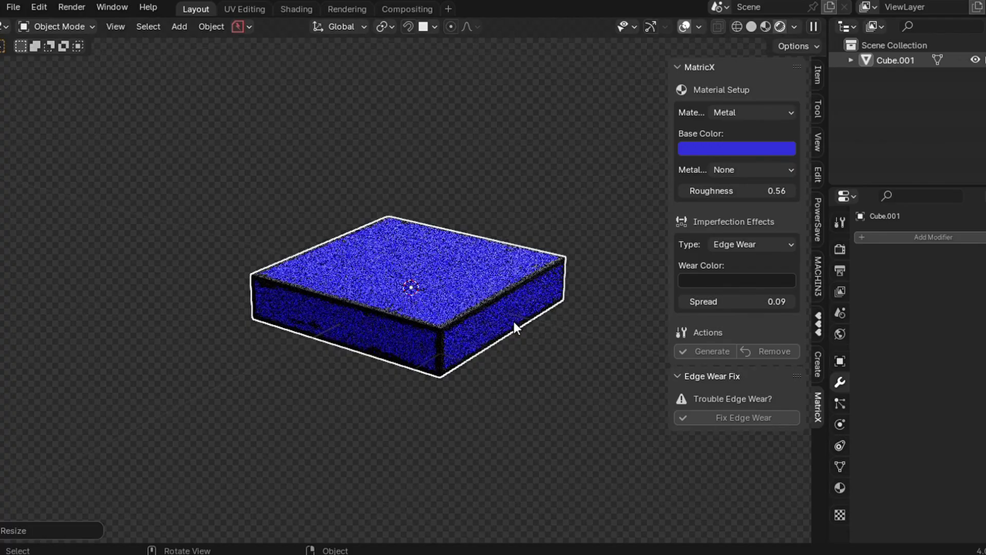
- Tilt the slab with a rotation and apply rotation and scale via Fix Edge Wear
key("s")
key("x")
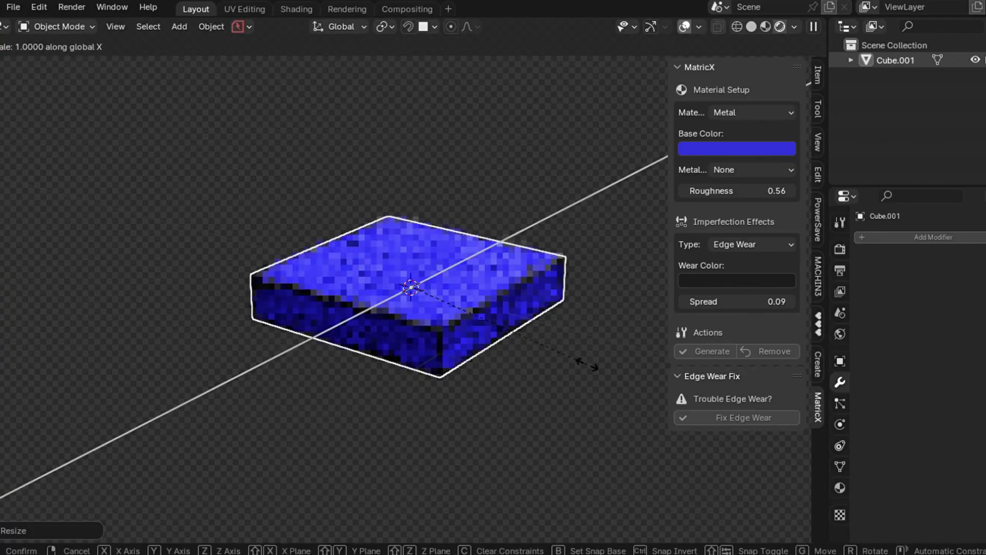
key("y")
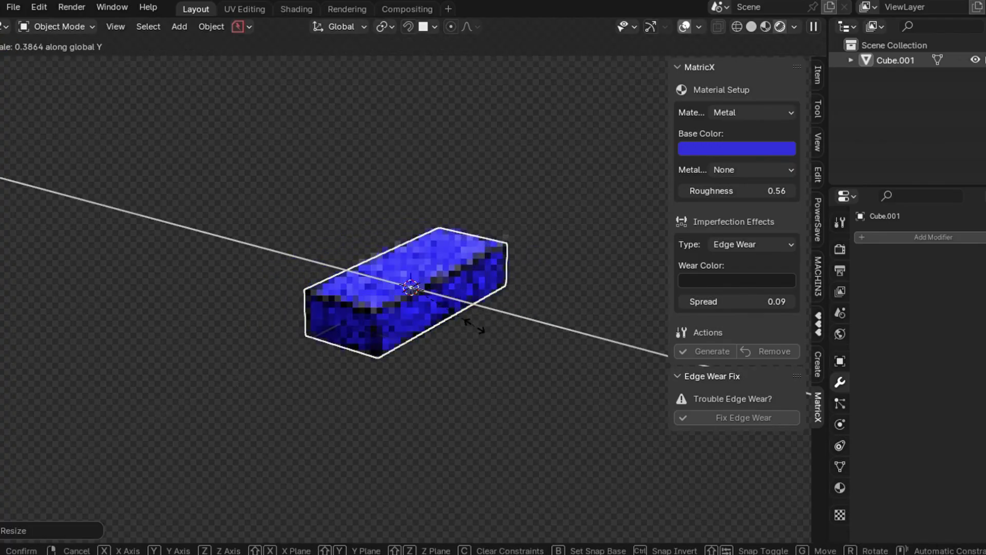
key("Escape")
key("r")
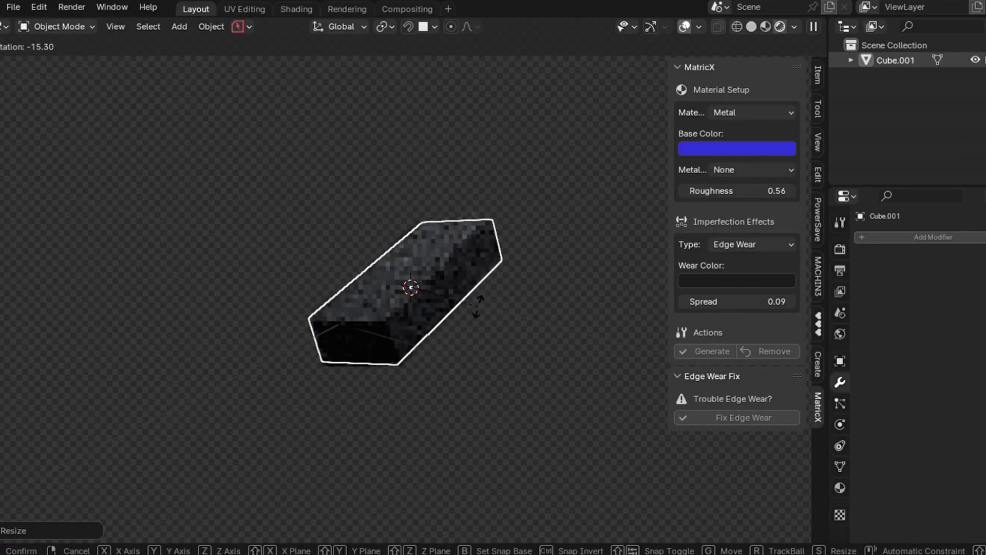
left_click(477, 307)
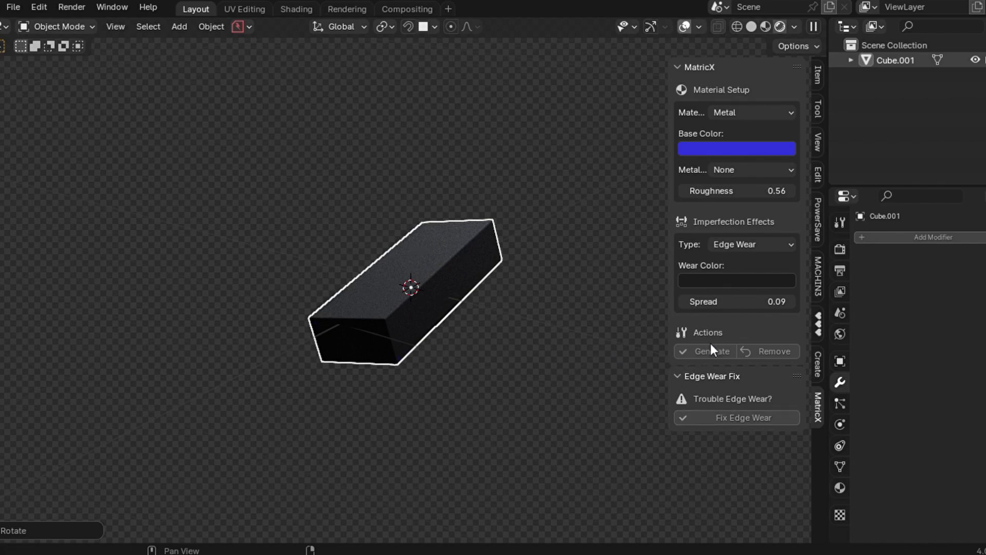
left_click(730, 419)
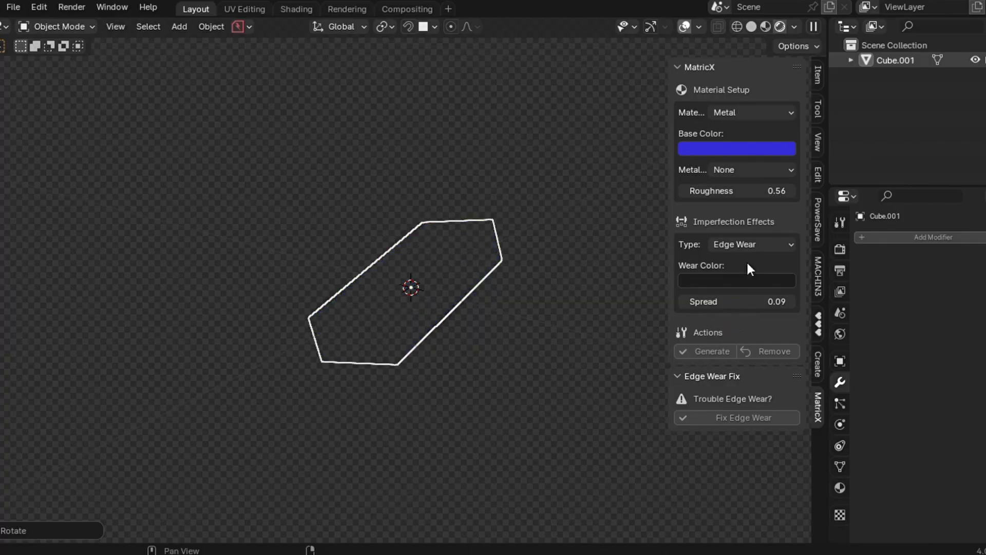
- Switch the imperfection type to Dirt with a red dirt colour and generate it
left_click(739, 241)
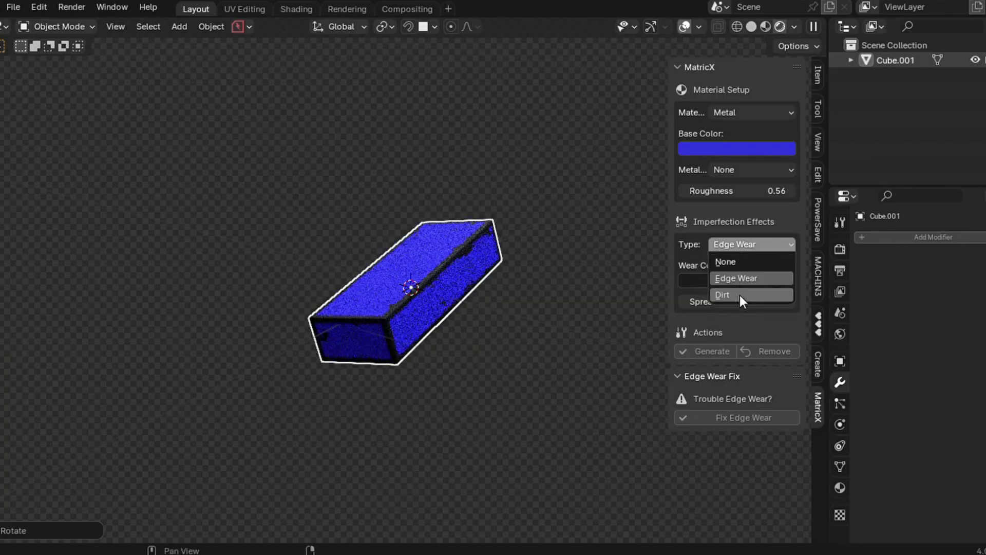
left_click(739, 295)
scroll(460, 313, "up", 2)
left_click(750, 242)
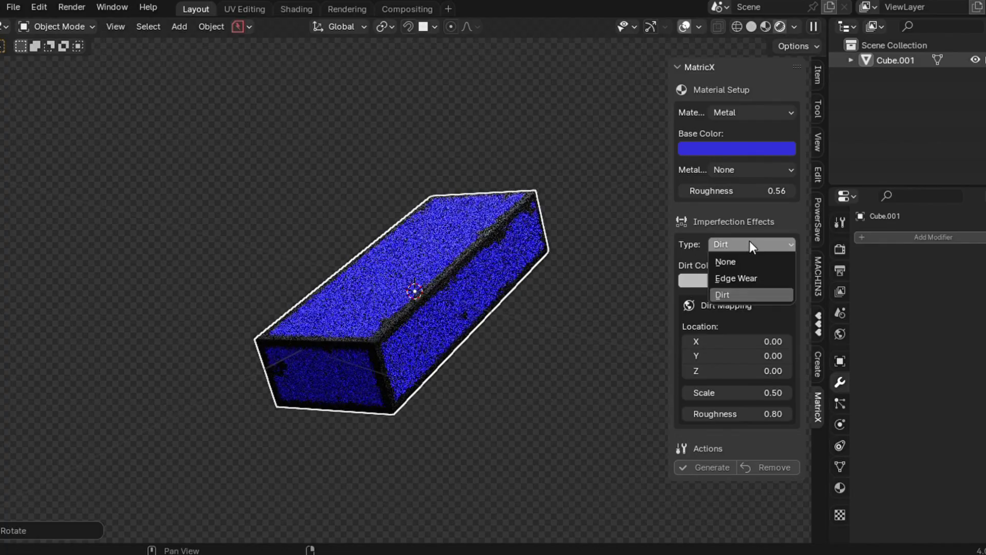
left_click(735, 291)
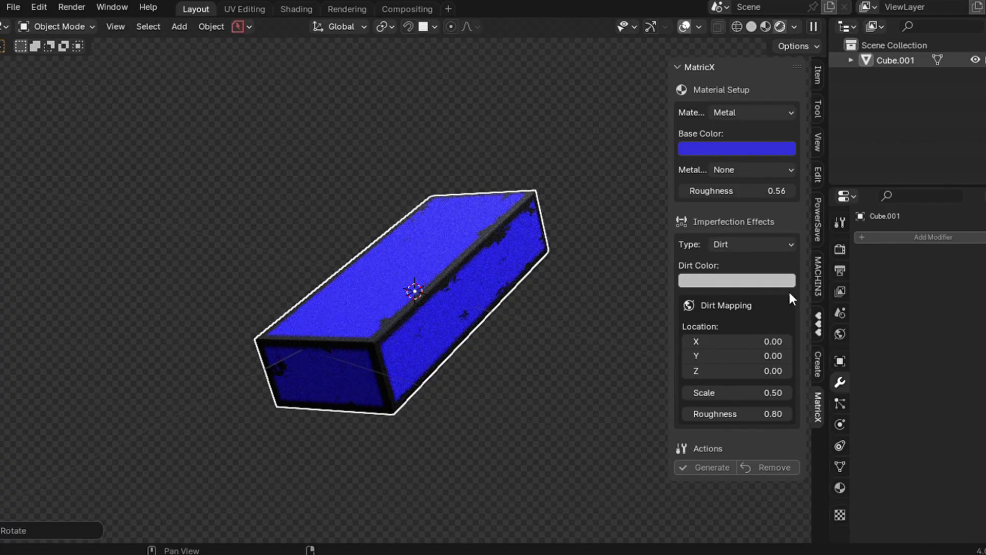
left_click(732, 284)
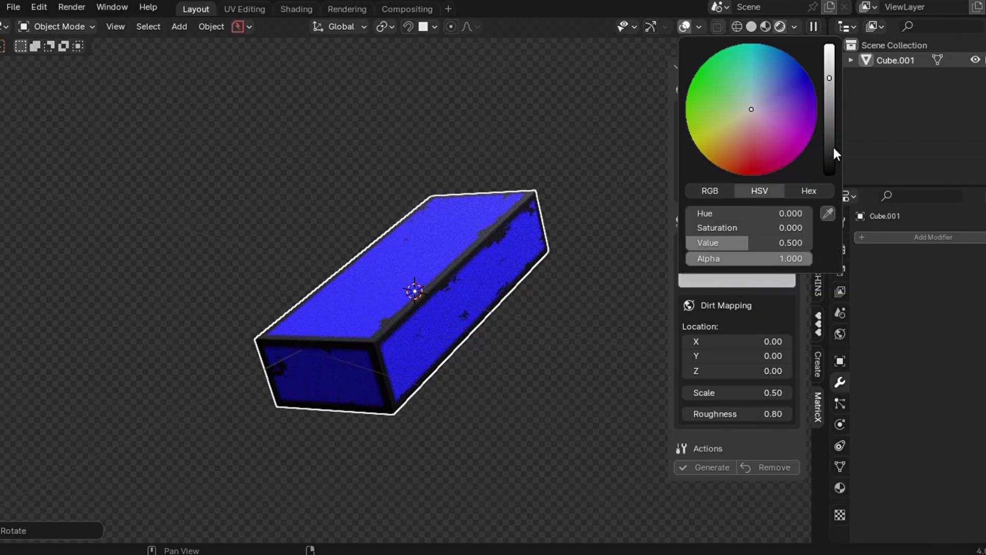
left_click(750, 164)
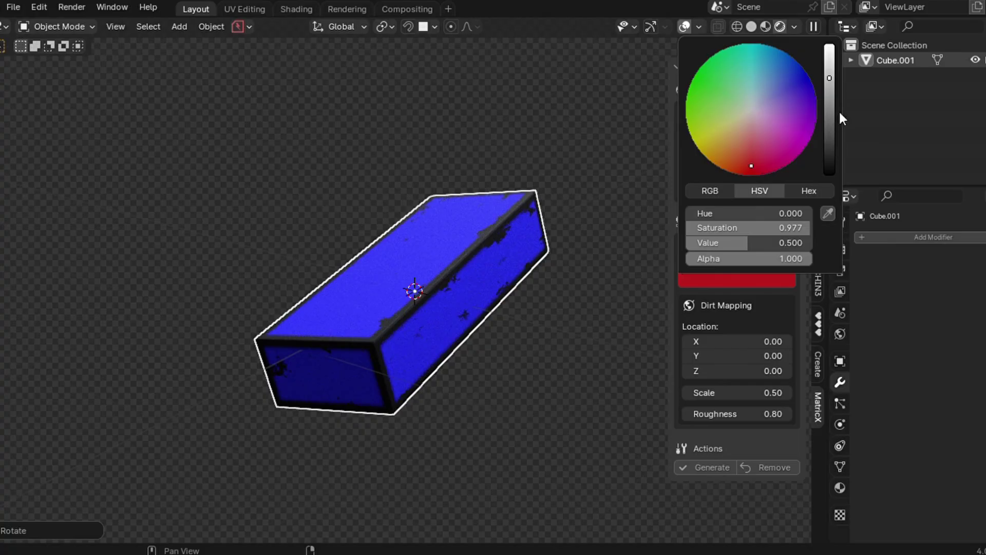
left_click(717, 465)
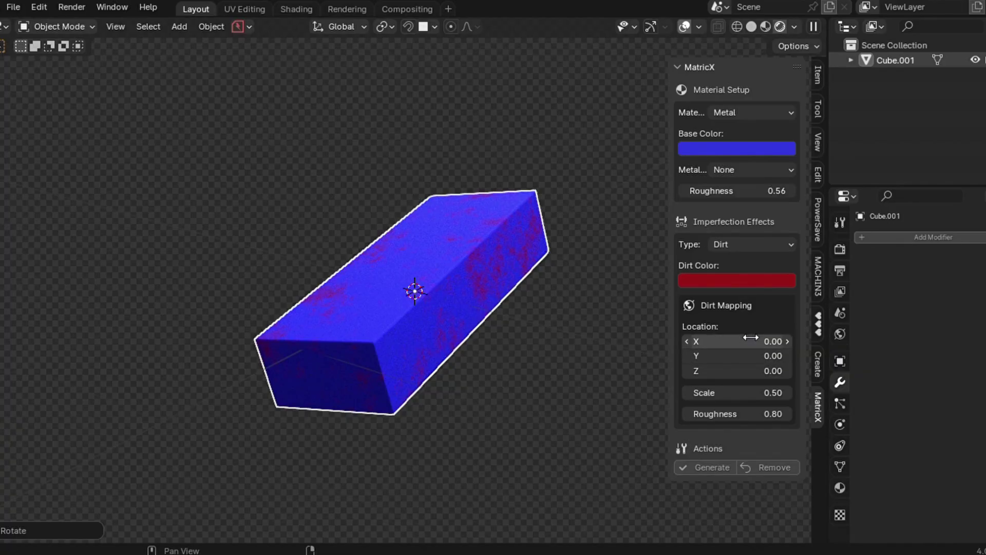
- Set Dirt Mapping location to -0.66, -0.63, -0.63, scale 0.14 and roughness 1.00
left_click_drag(751, 340, 750, 340)
left_click_drag(740, 342, 724, 371)
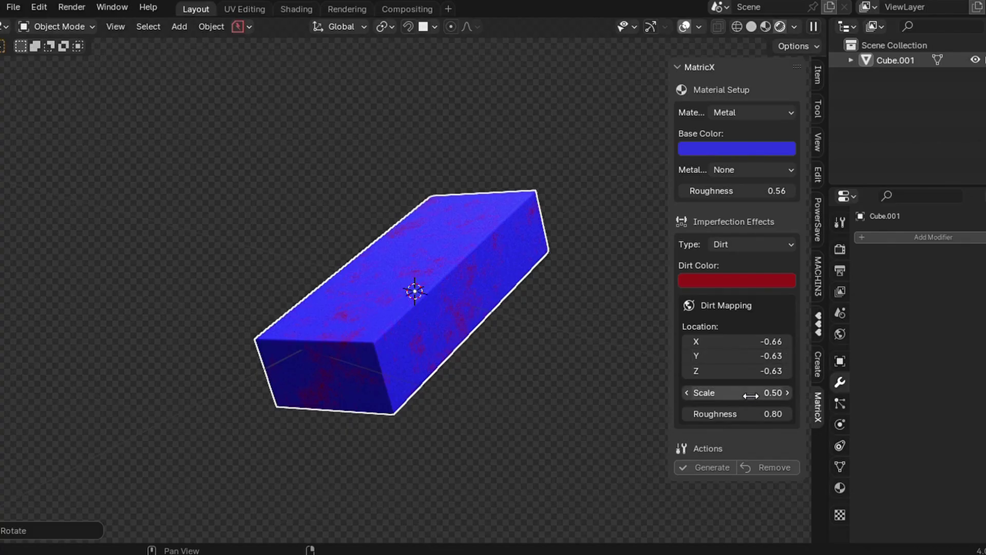
left_click_drag(751, 395, 768, 395)
left_click_drag(745, 392, 707, 392)
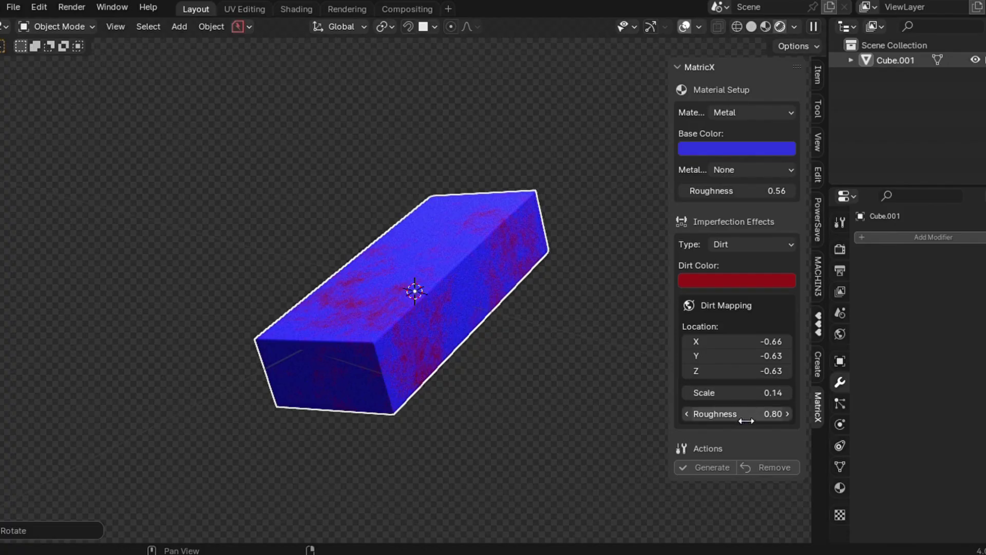
scroll(449, 308, "up", 2)
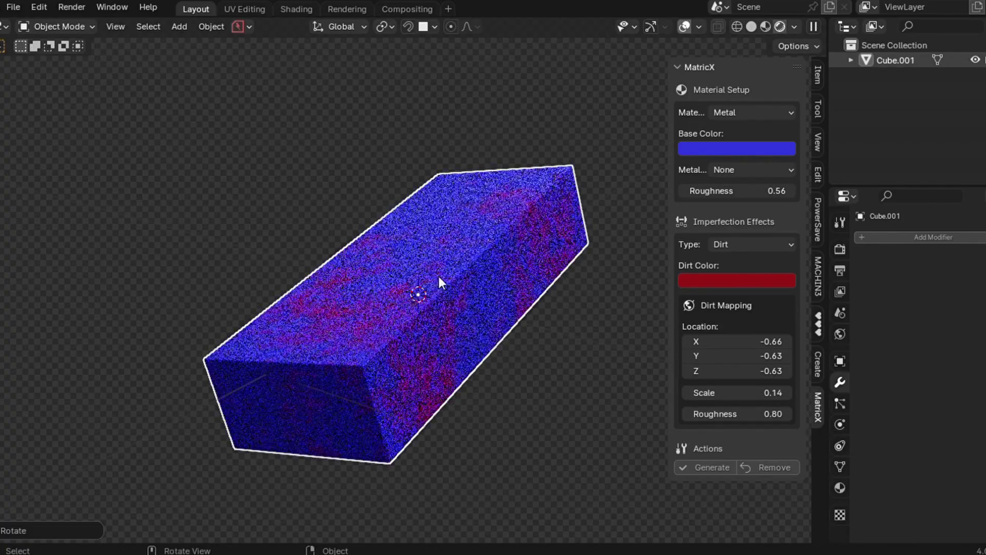
left_click_drag(750, 414, 781, 413)
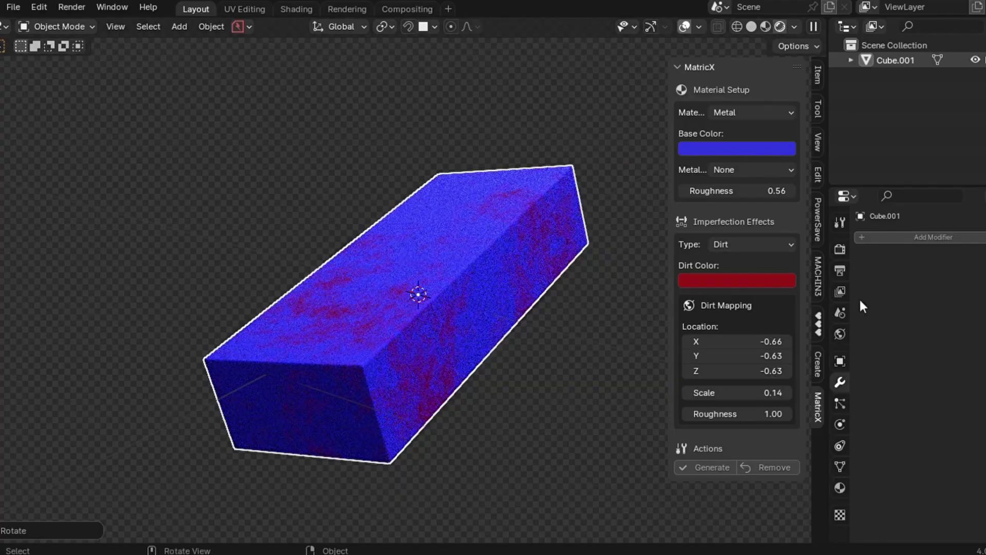
- Switch the cube's MatricX material to Plastic and set the imperfection type to None, removing the dirt
left_click(750, 246)
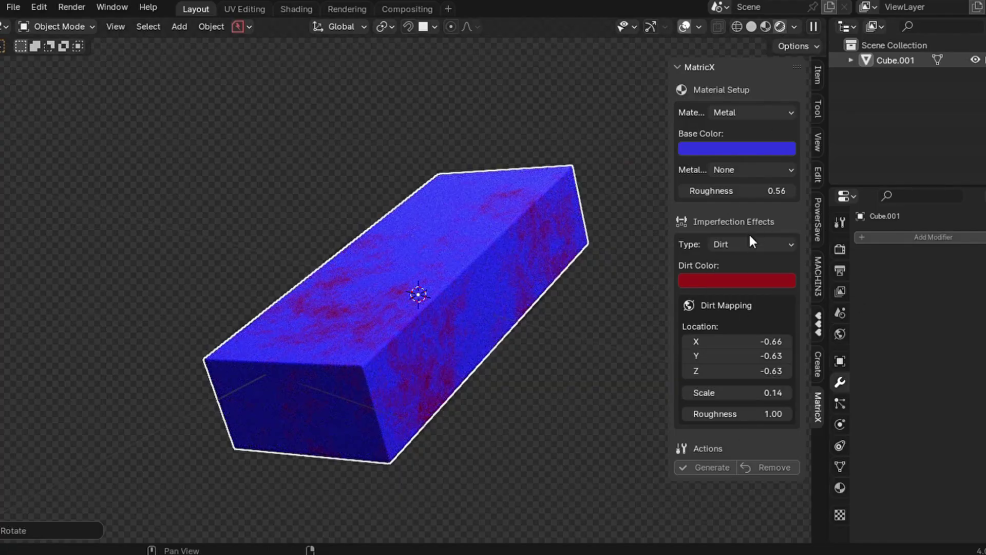
left_click(739, 240)
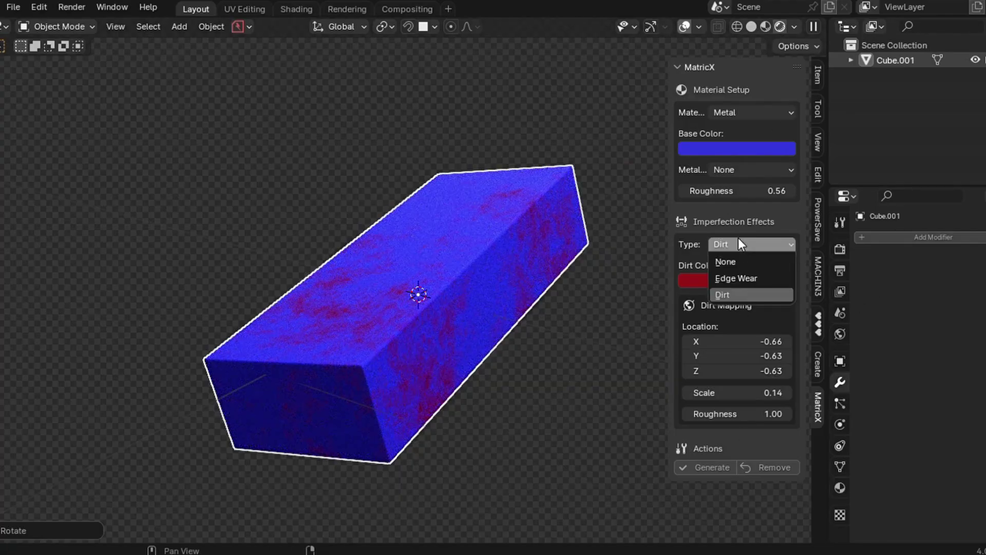
left_click(738, 110)
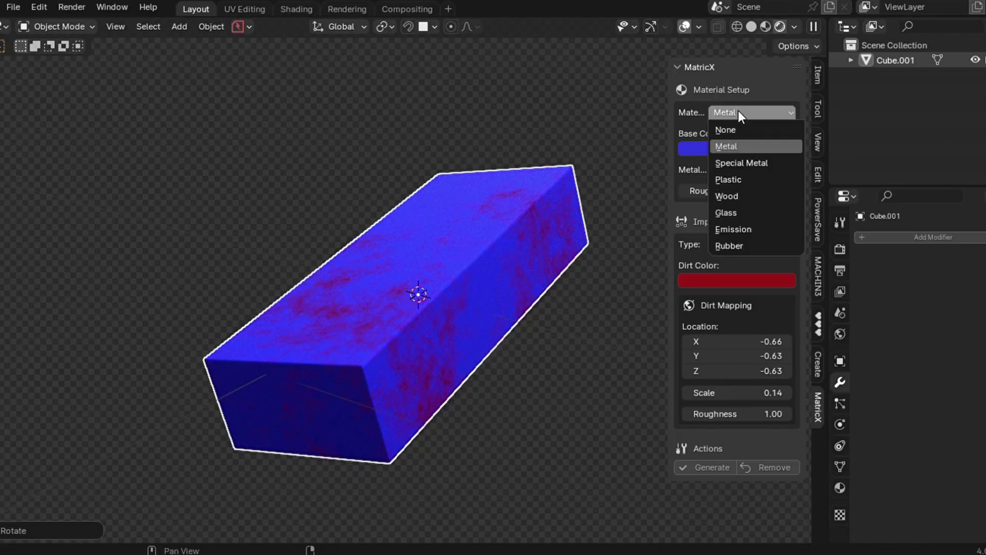
left_click(740, 178)
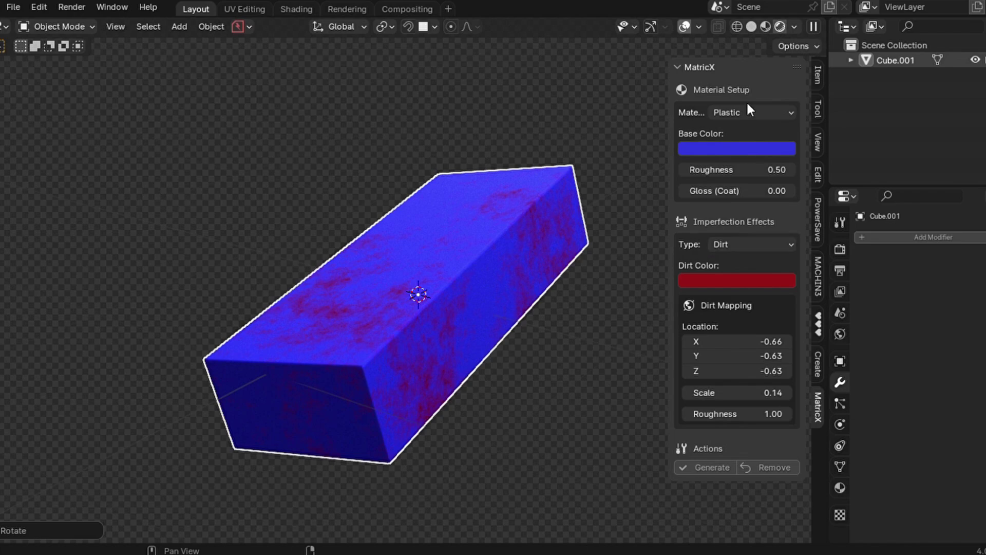
left_click(761, 239)
left_click(727, 261)
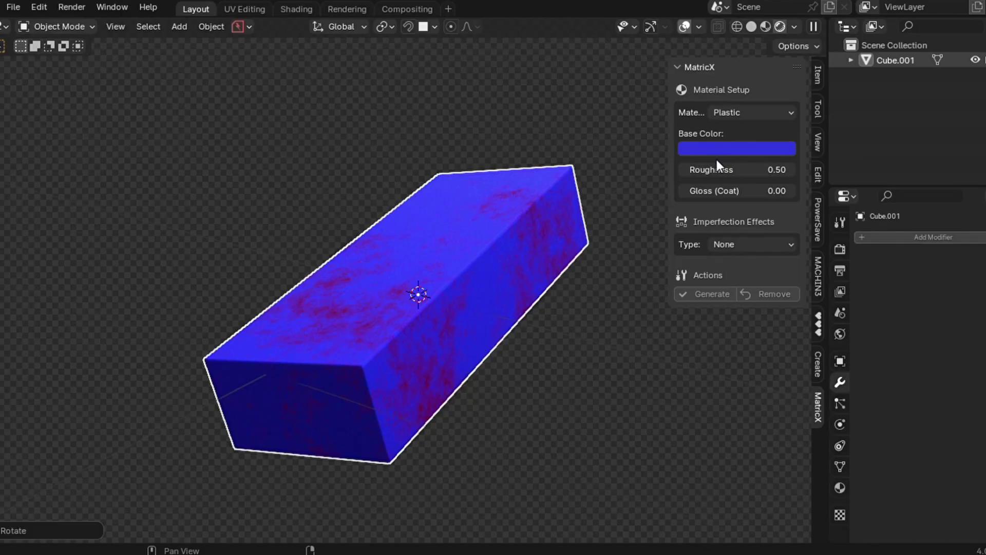
- Generate yellow-green plastic with Edge Wear on the cube and set Gloss (Coat) to 0.66
left_click(739, 149)
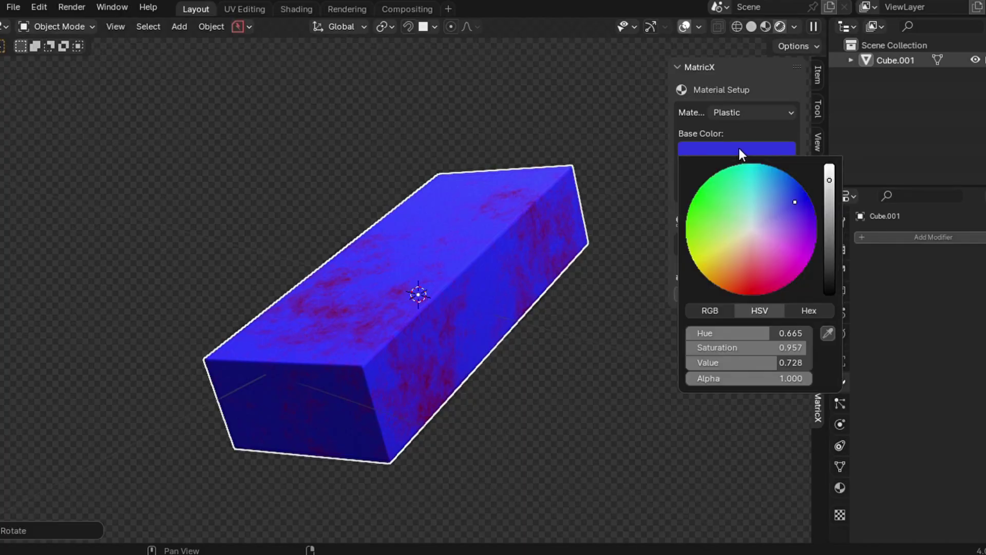
left_click_drag(749, 193, 707, 247)
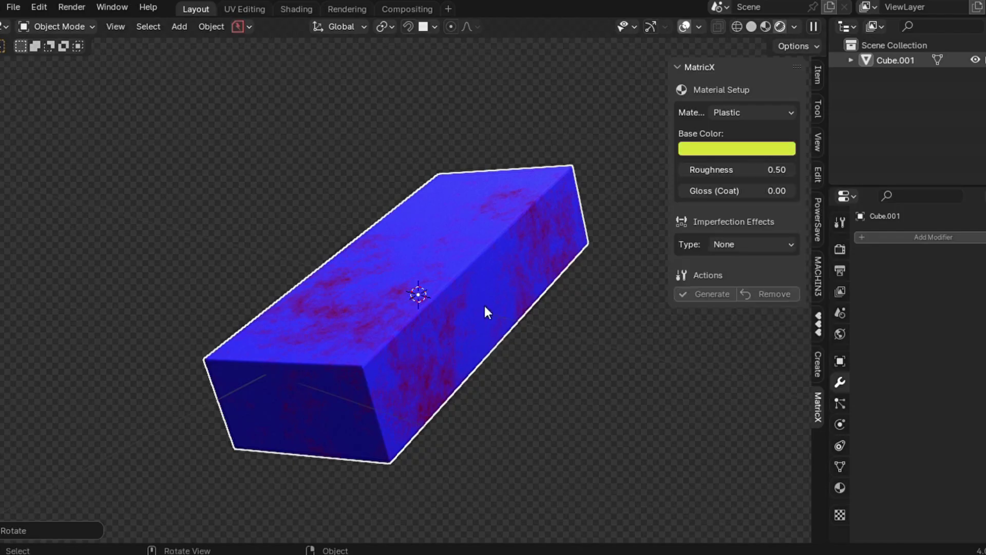
left_click(720, 244)
left_click(740, 276)
left_click(741, 278)
left_click(704, 352)
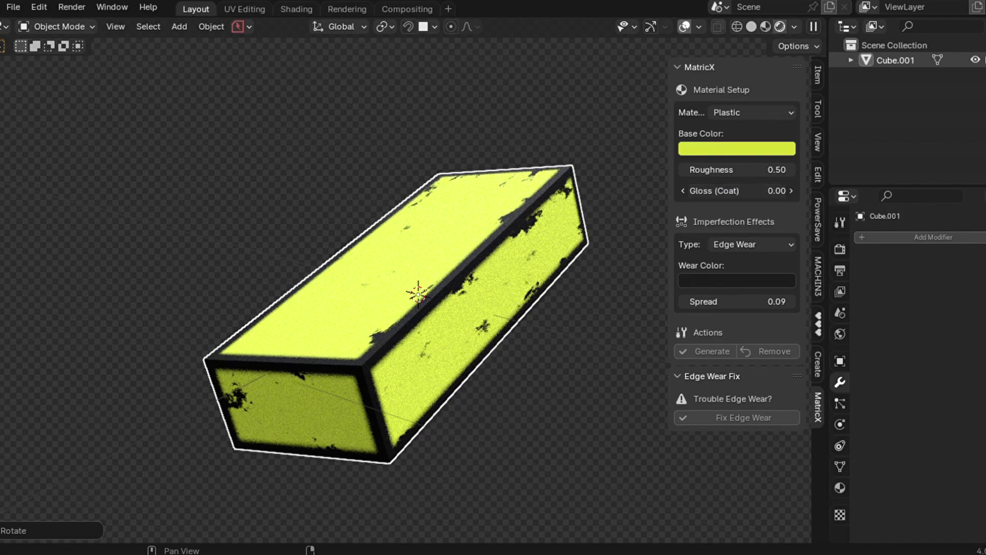
left_click_drag(740, 190, 788, 191)
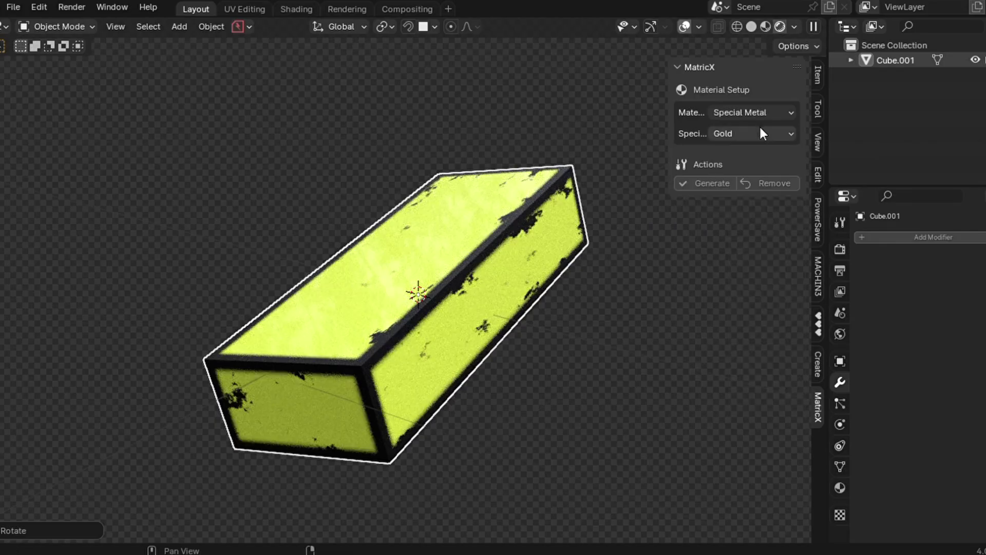
- Choose Gold as the Special Metal and generate it on the gun's stock (wood_tail)
left_click(756, 132)
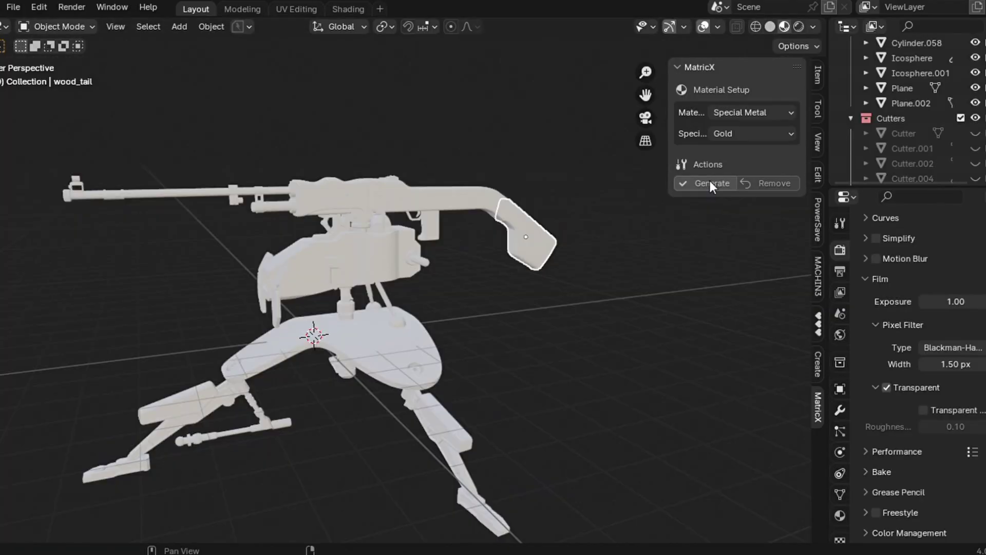
left_click(710, 180)
key("KP_Decimal")
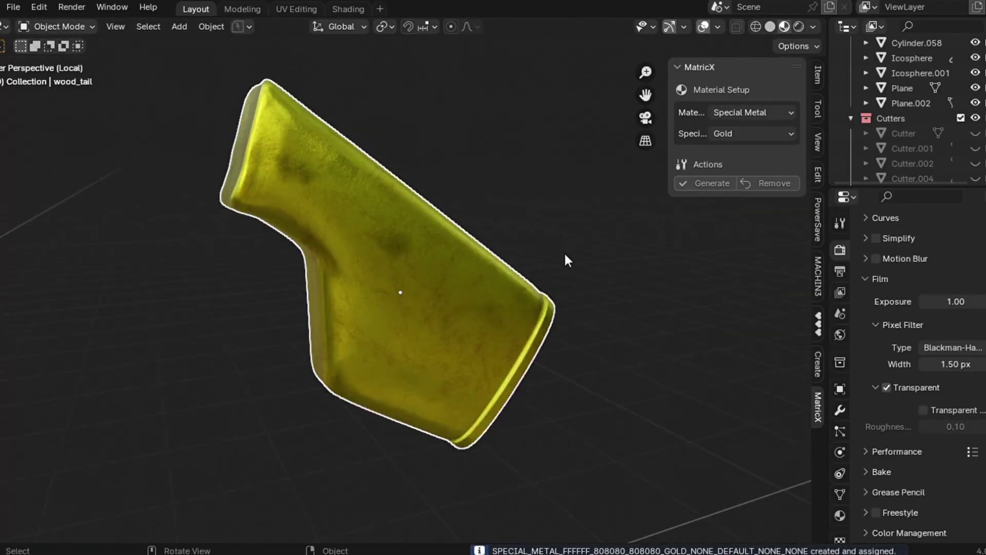
middle_click_drag(564, 251, 564, 251)
key("KP_Divide")
- Apply the gold metal to the gun's handguard (wood_grip)
left_click(362, 192)
key("KP_3")
middle_click_drag(501, 242, 694, 202, "shift")
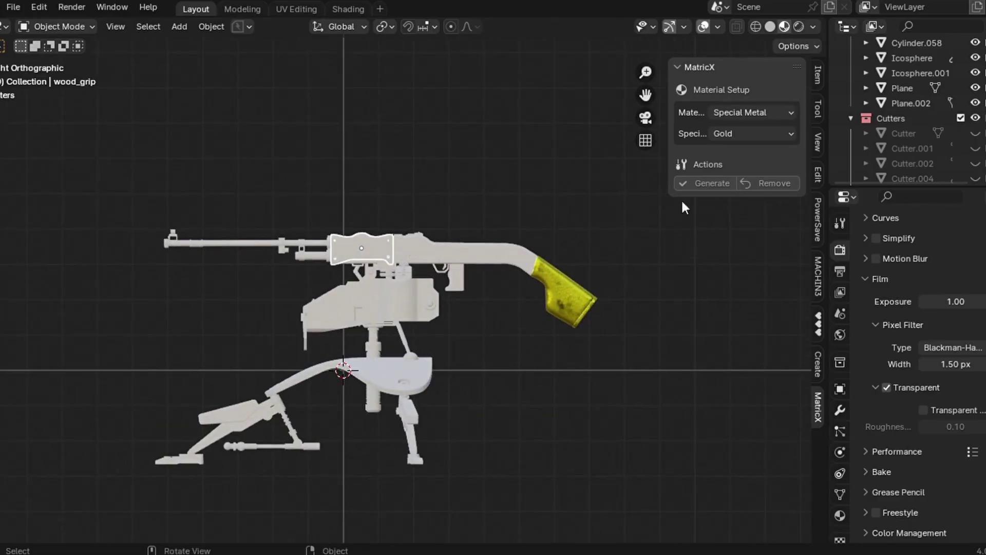
left_click(714, 183)
middle_click_drag(541, 285, 540, 285)
scroll(540, 285, "up", 2)
- Apply the gold metal to the gun body, then reselect the stock
left_click(540, 285)
left_click(713, 183)
left_click(609, 406)
scroll(609, 406, "down", 3)
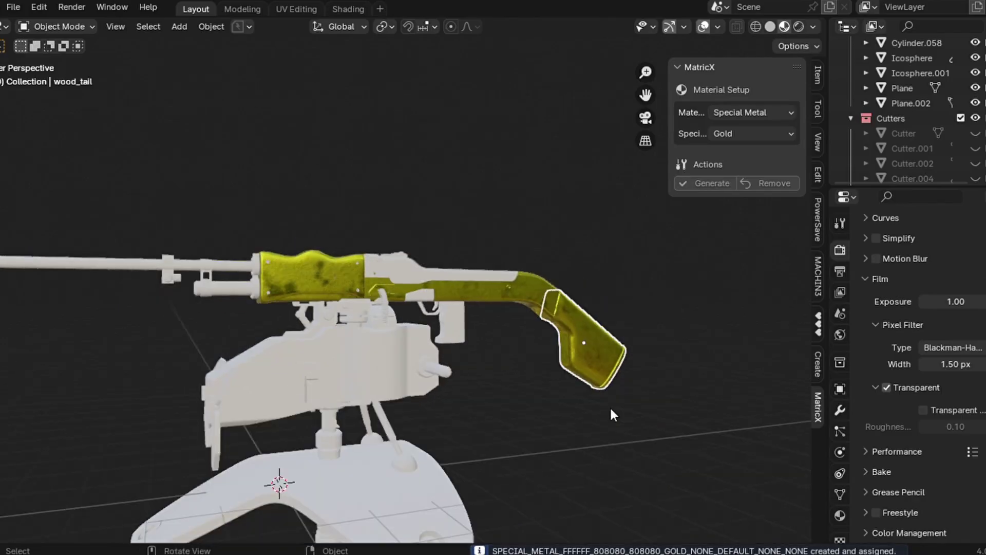
middle_click_drag(609, 406, 610, 415)
- Generate Copper special metal on the stock and Silver on the gun body
left_click(744, 133)
left_click(737, 165)
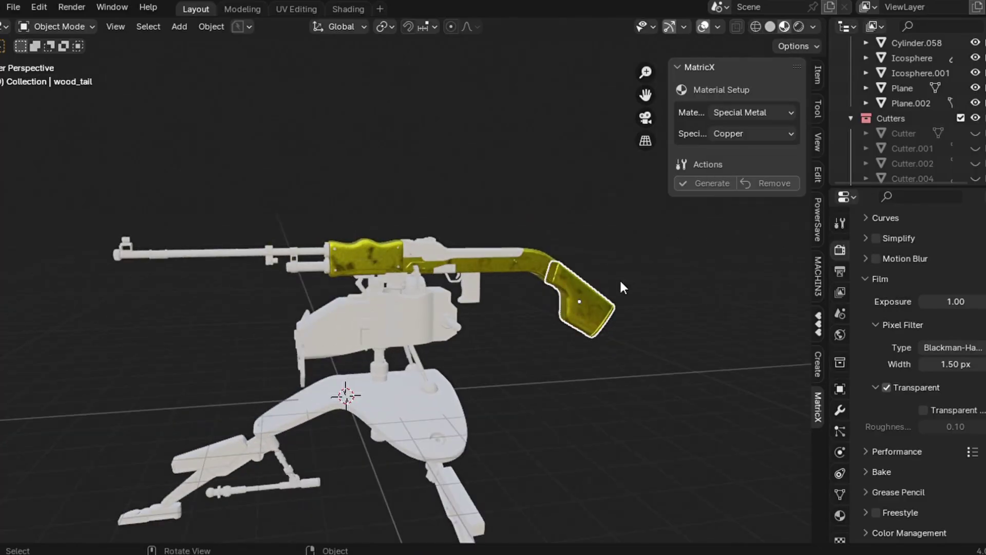
middle_click_drag(620, 278, 620, 278, "shift")
scroll(619, 279, "up", 4)
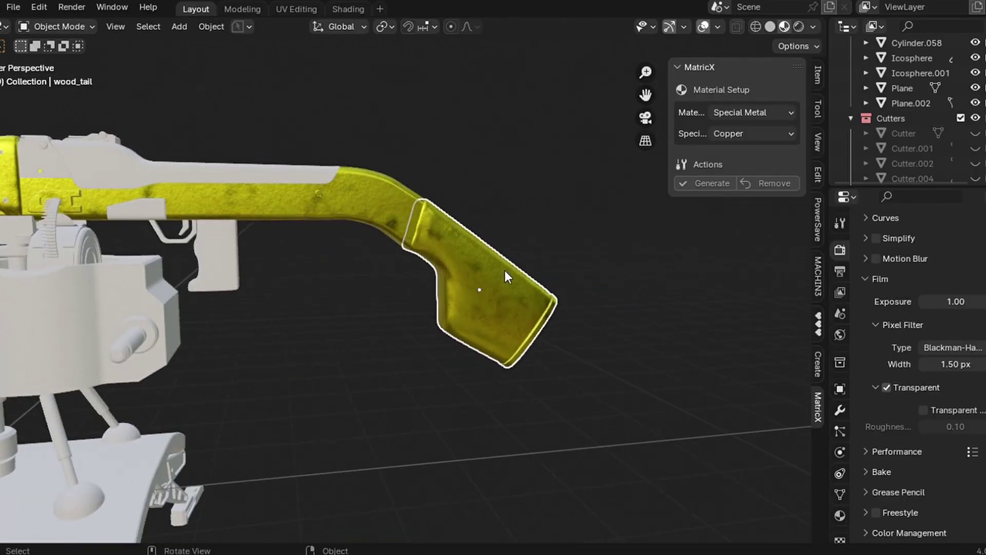
left_click(716, 184)
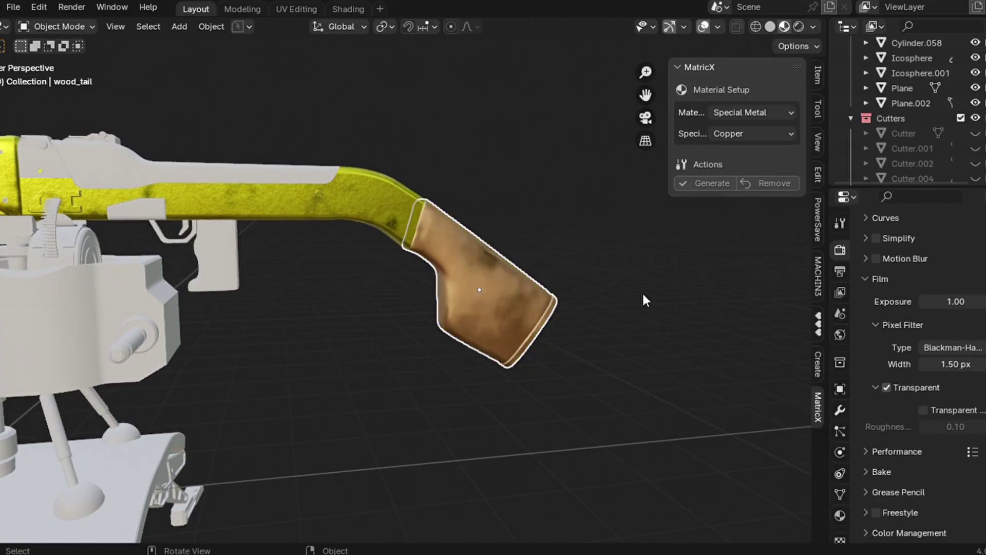
middle_click_drag(642, 292, 642, 292)
left_click(437, 238)
left_click(711, 183)
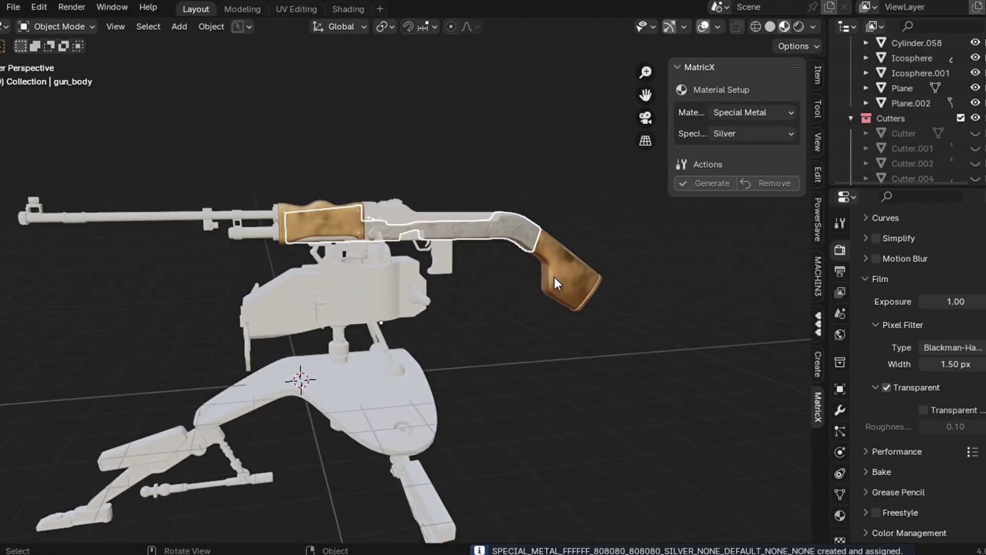
- Switch the stock to Aluminum special metal and inspect it in local view
left_click(554, 277)
left_click(696, 183)
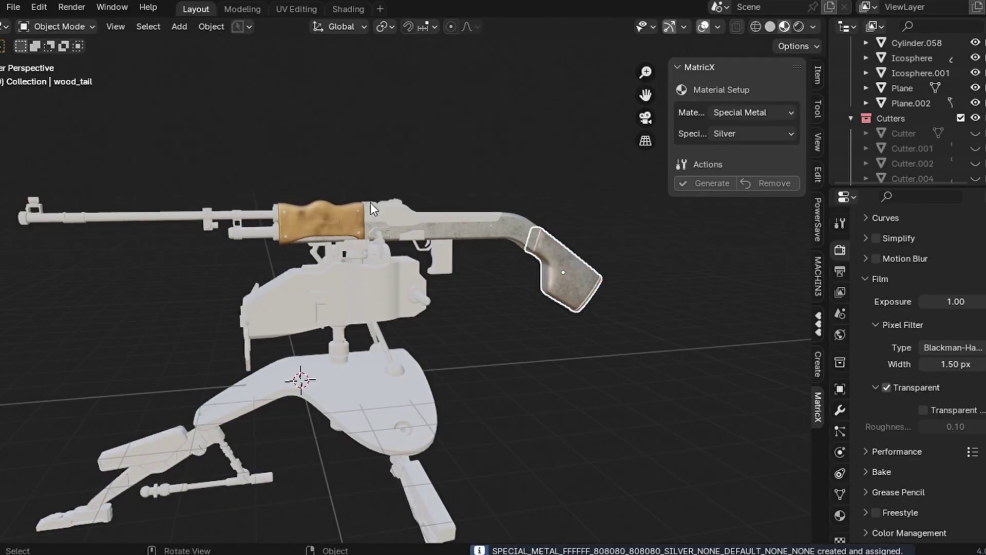
scroll(644, 226, "up", 3)
left_click(726, 179)
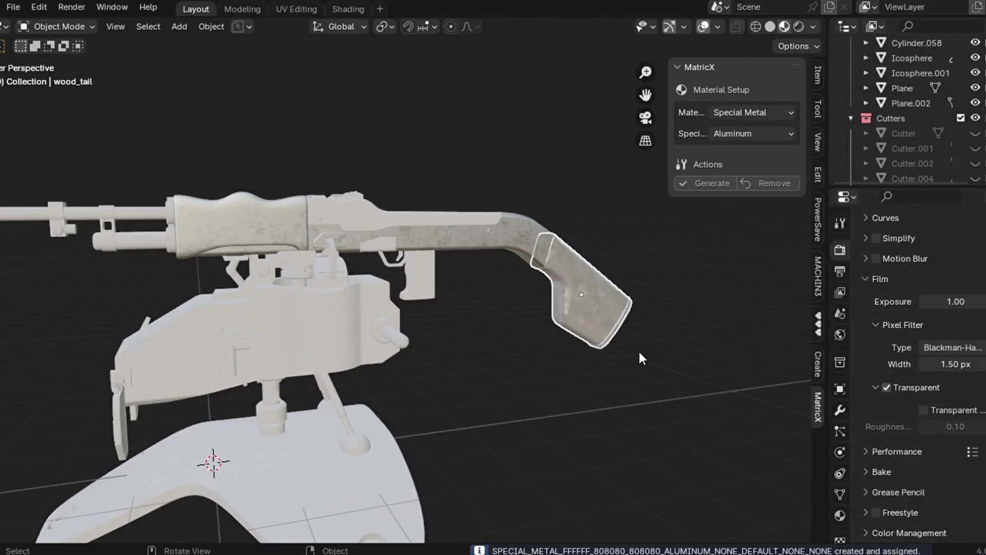
scroll(638, 351, "down", 3)
key("KP_Divide")
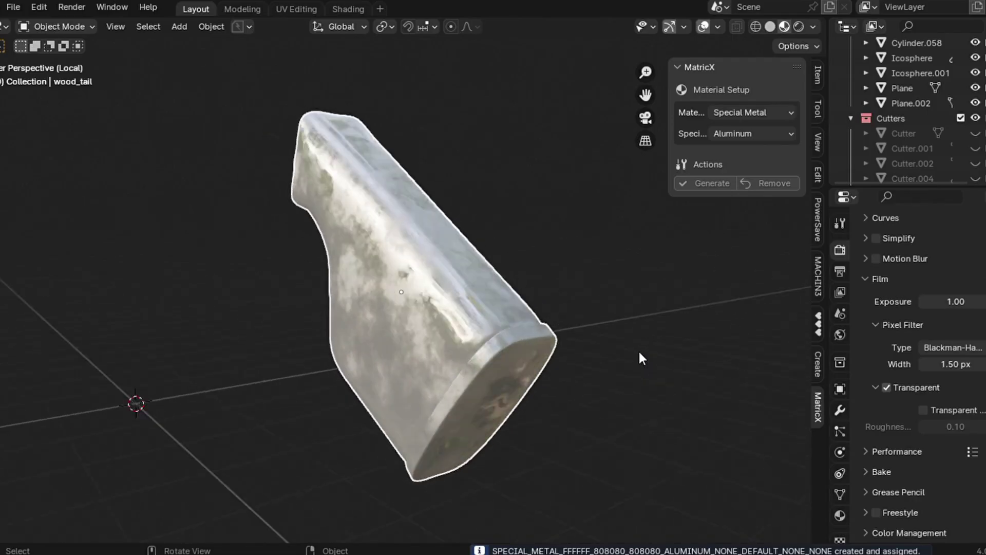
middle_click_drag(638, 349, 640, 355)
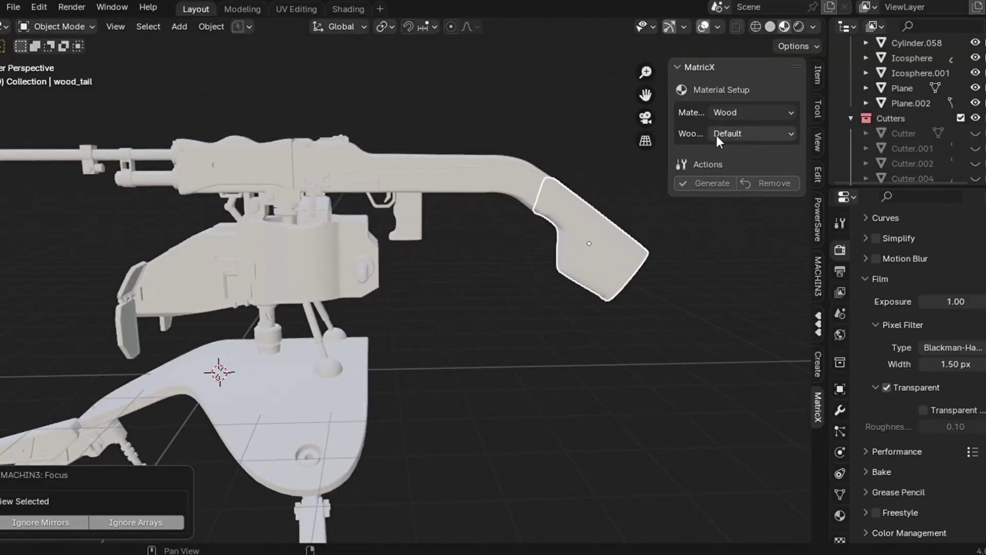
- Generate Default Wood on the gun's stock and view it with Rendered shading
left_click(723, 134)
left_click(728, 151)
left_click(686, 183)
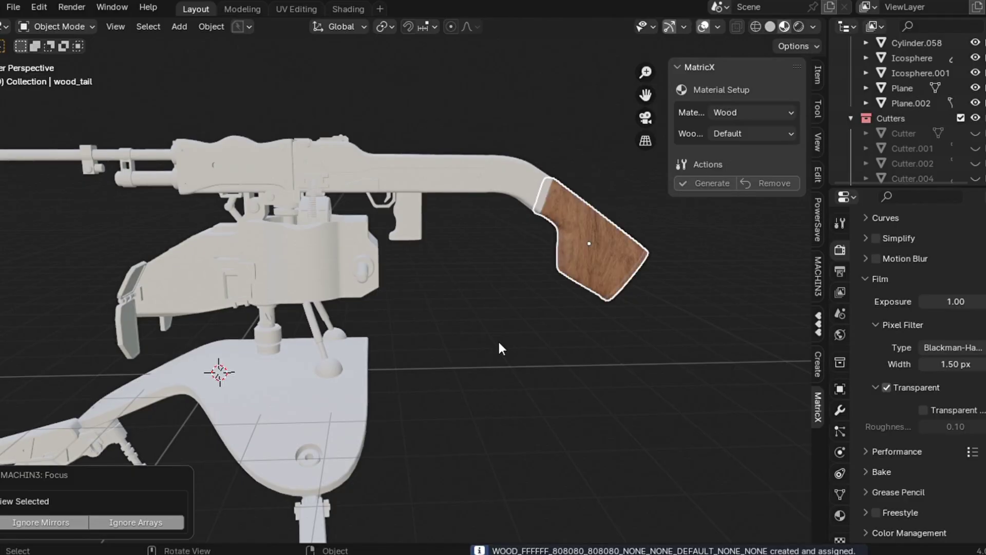
key("f")
middle_click_drag(499, 341, 497, 340)
left_click(799, 28)
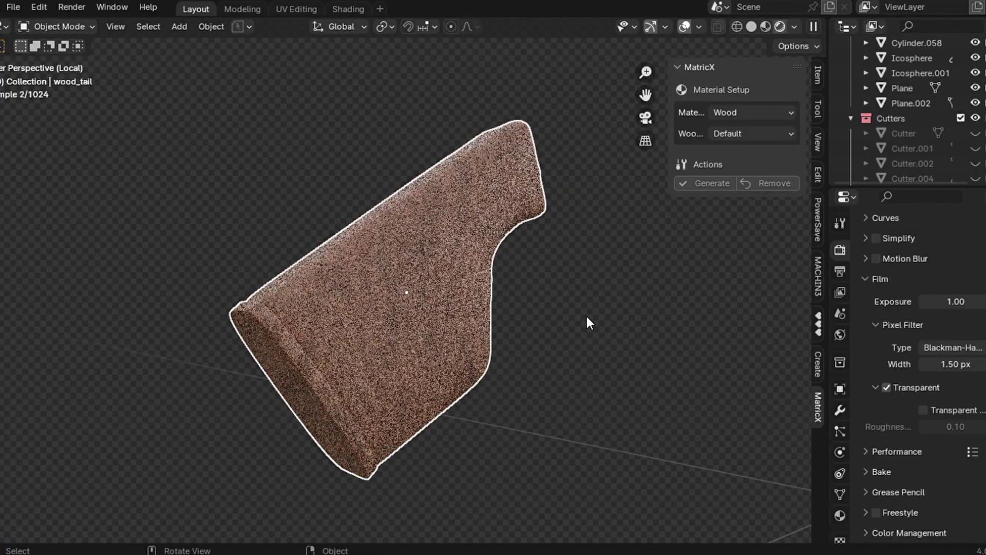
key("KP_9")
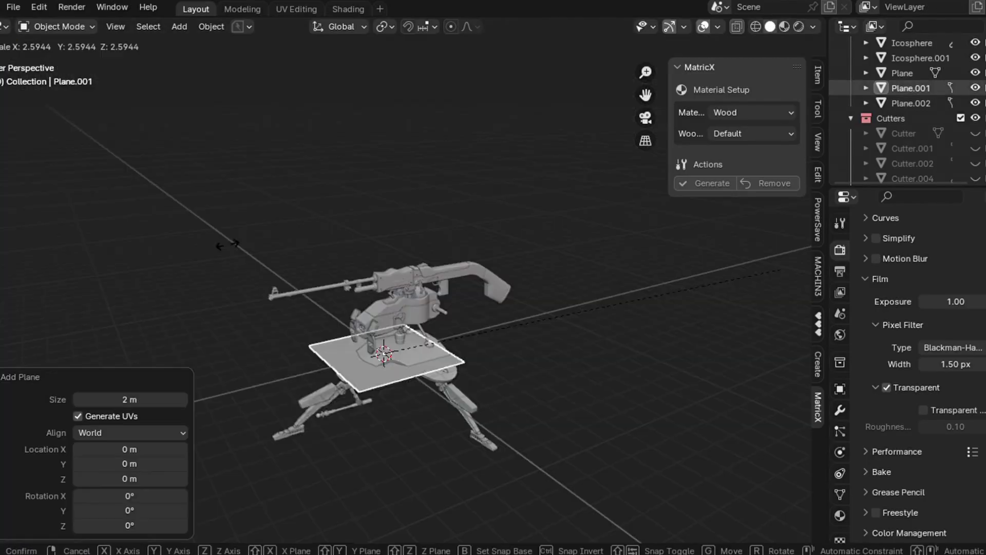
- Scale Plane.001 about 30.8 times, lower it -2.77 m on Z, and give it wood
left_click(104, 314)
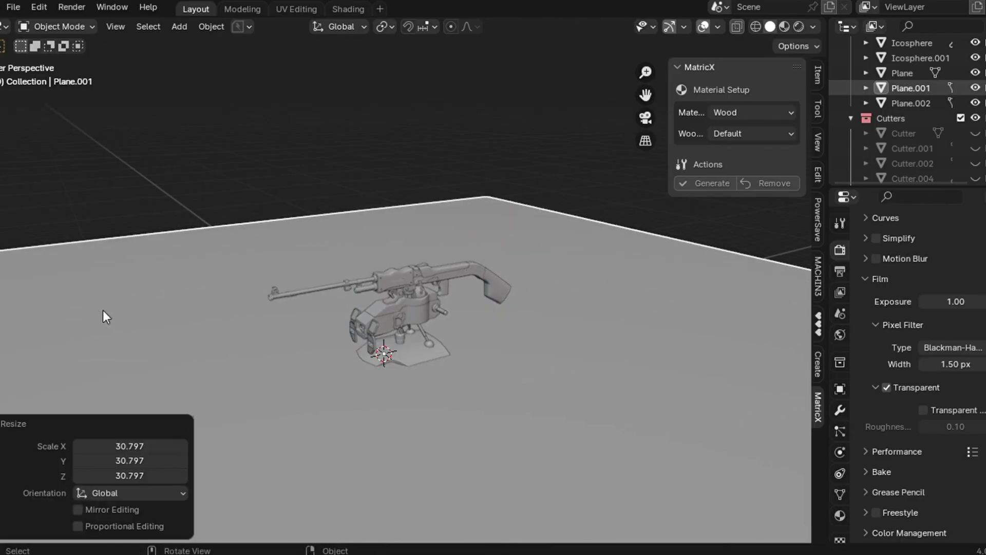
key("g")
key("z")
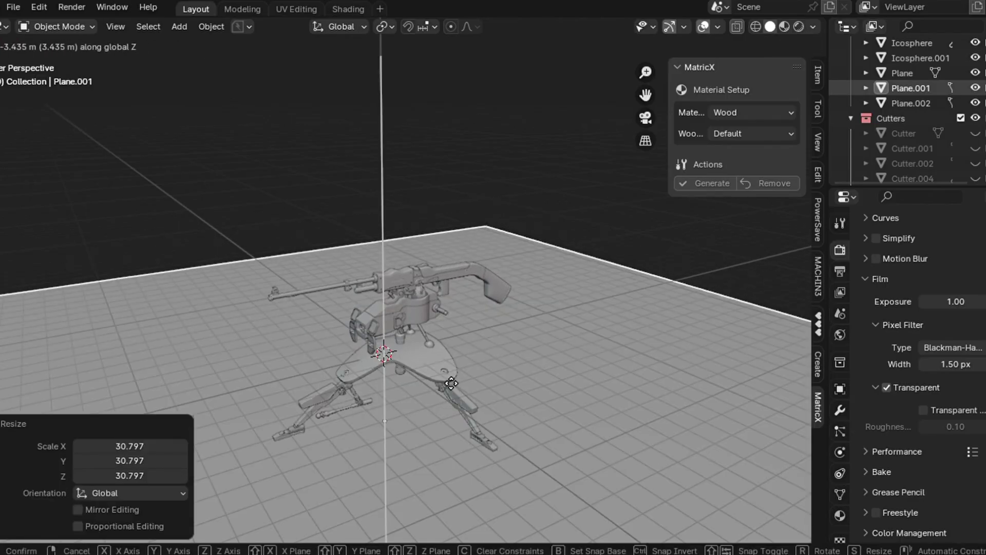
left_click(458, 367)
middle_click_drag(459, 368, 463, 277, "shift")
left_click(720, 182)
left_click(799, 27)
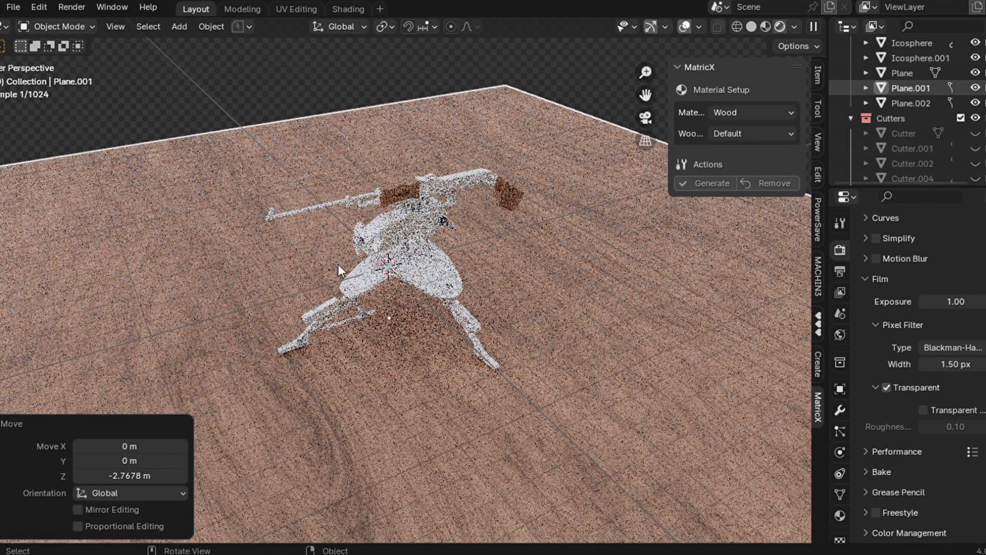
left_click(322, 473)
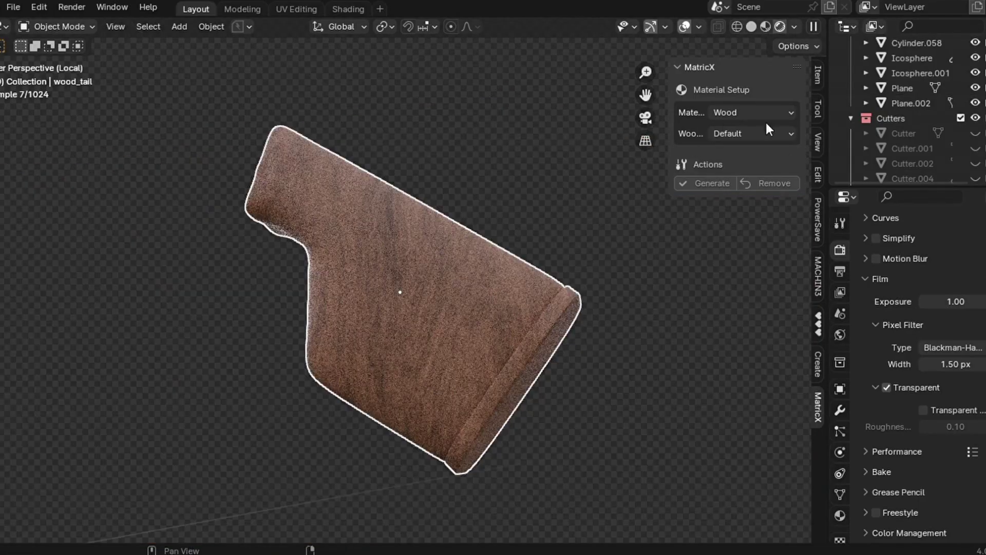
- Try Dark Wood and then Light Wood on the stock
left_click(752, 133)
left_click(743, 171)
left_click(720, 185)
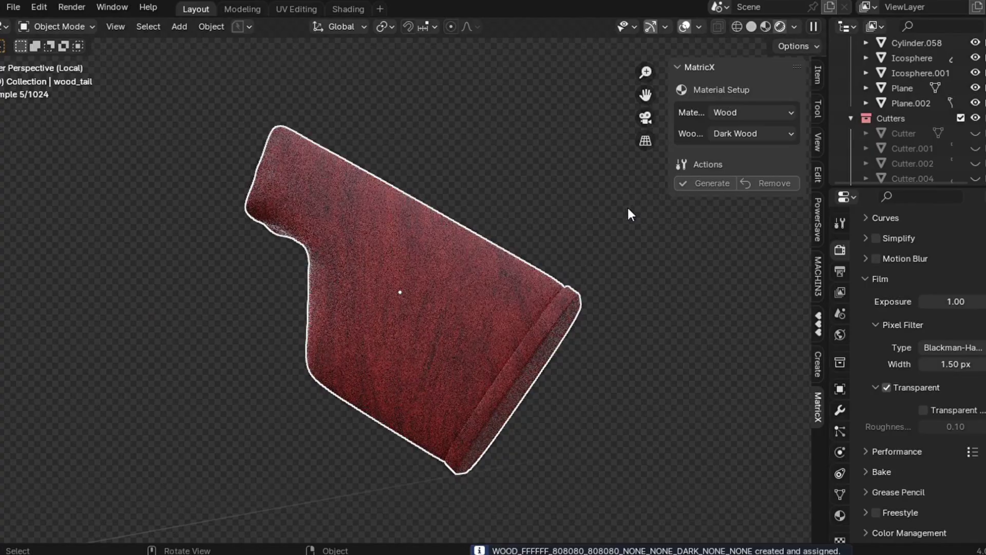
left_click(739, 134)
left_click(732, 186)
left_click(711, 184)
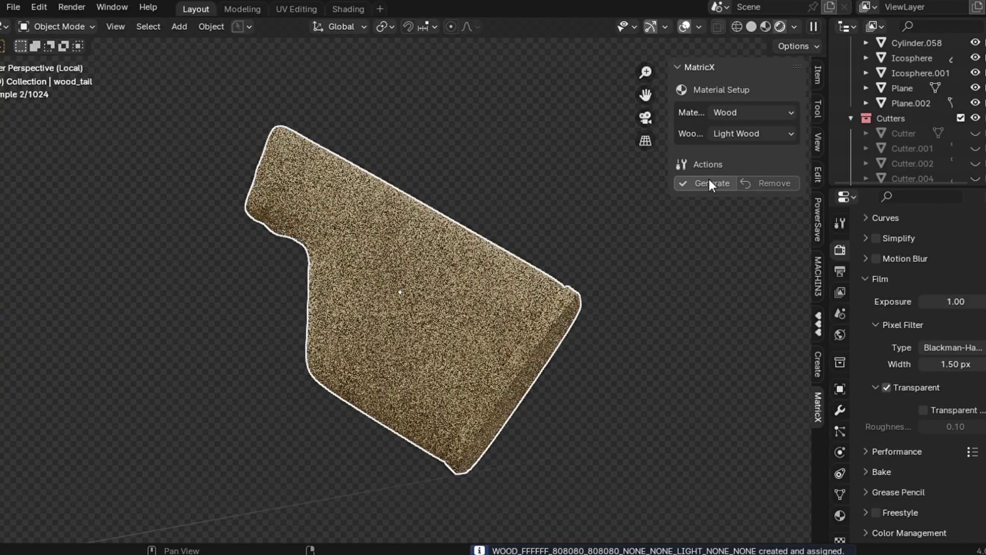
middle_click_drag(374, 401, 374, 400)
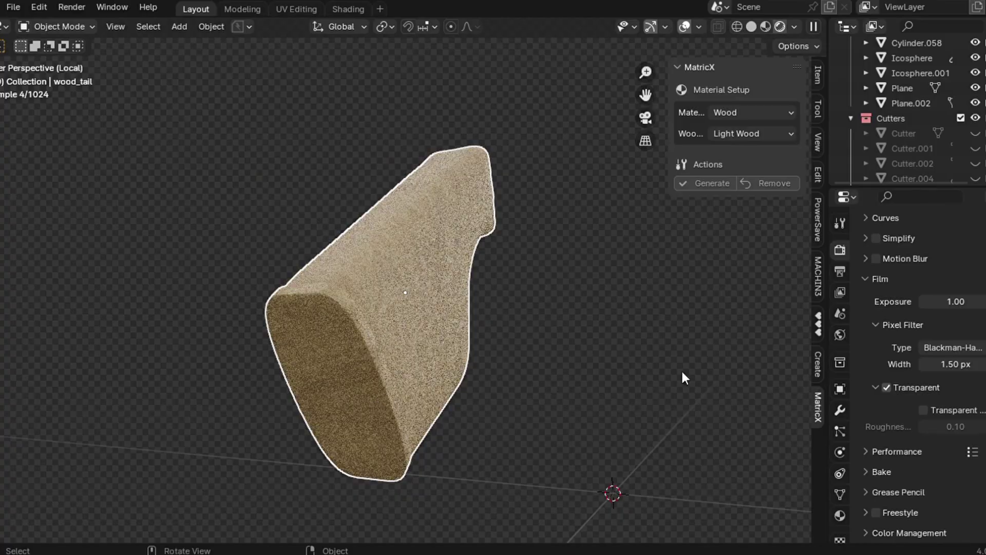
- Apply Default wood to the stock and the handguard (wood_grip) in Material Preview shading
left_click(730, 132)
left_click(733, 154)
left_click(714, 183)
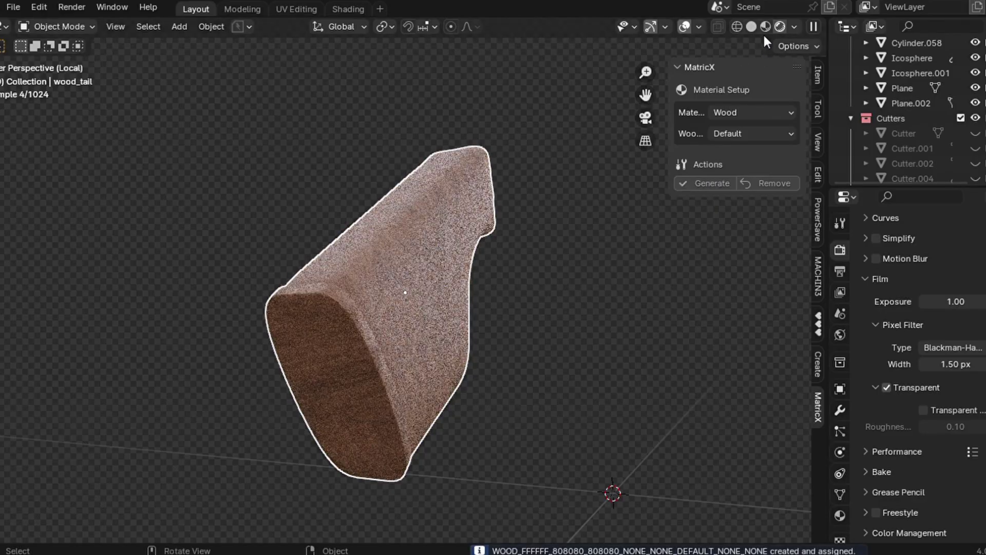
left_click(765, 29)
key("KP_Divide")
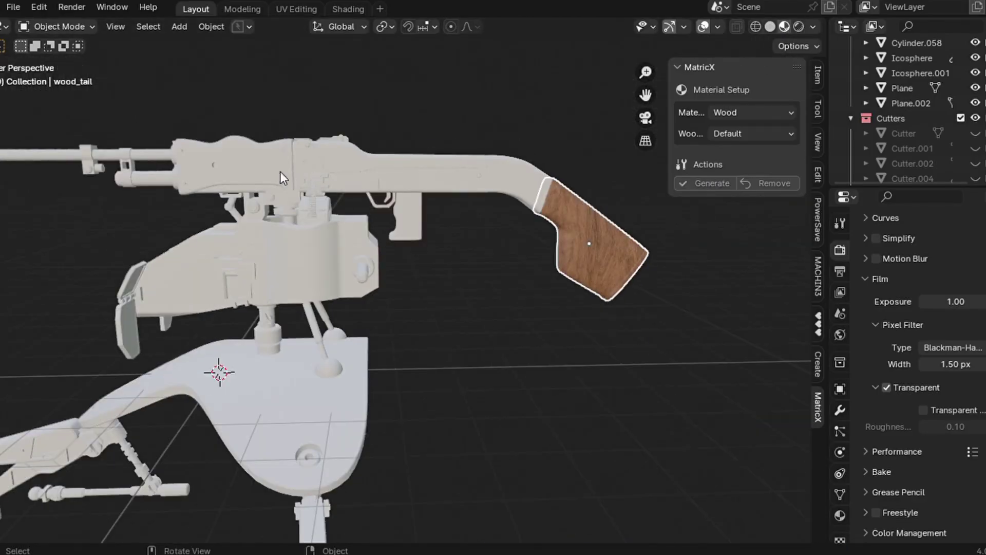
left_click(257, 165)
left_click(710, 184)
middle_click_drag(368, 307, 369, 311)
middle_click_drag(480, 332, 481, 335)
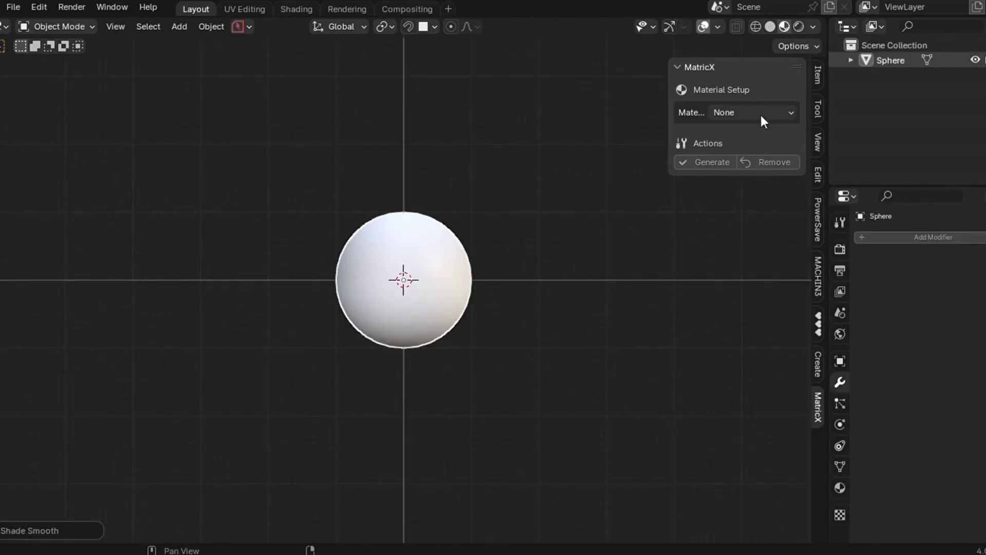
- Set the sphere's material to Glass and generate Window Glass on it
left_click(760, 112)
left_click(745, 213)
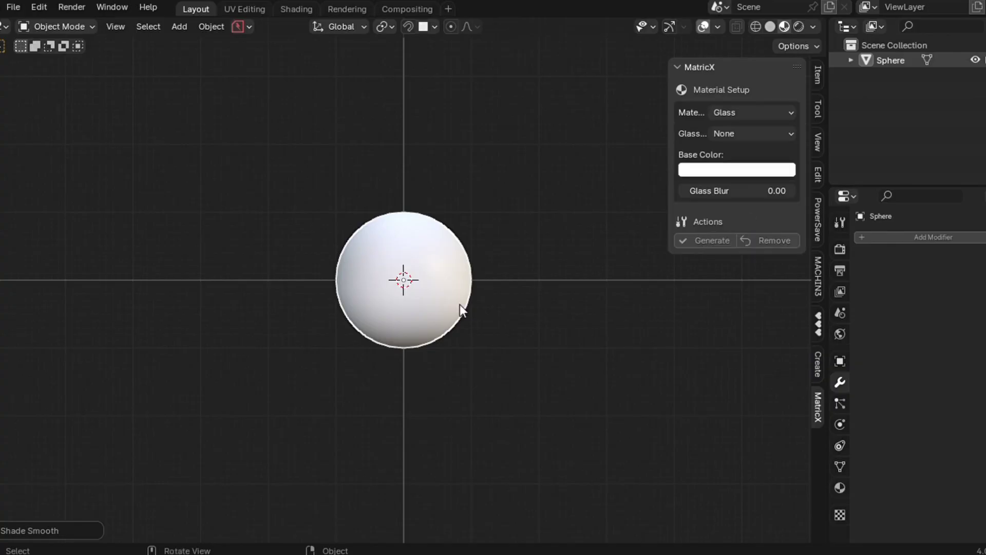
scroll(467, 298, "up", 3)
middle_click_drag(467, 298, 488, 208)
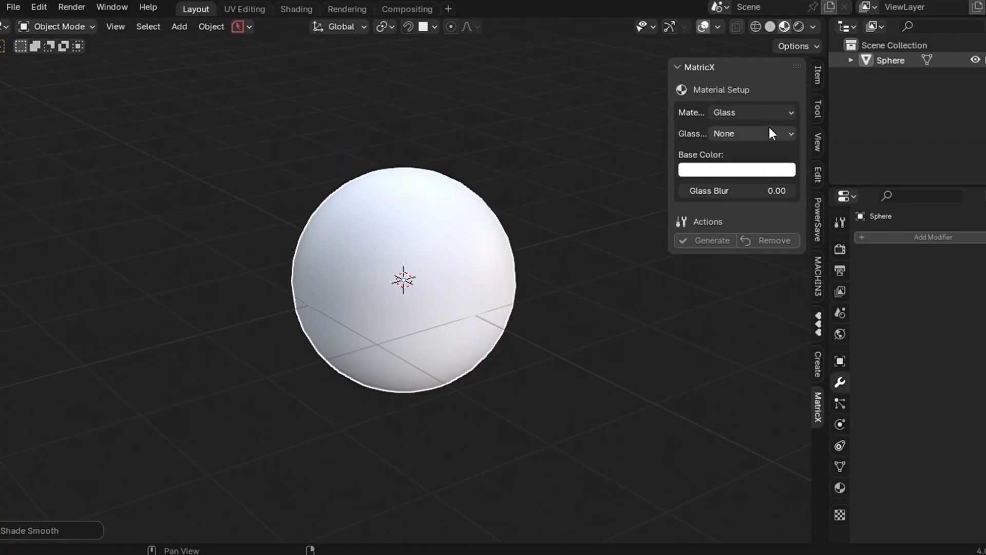
left_click(743, 111)
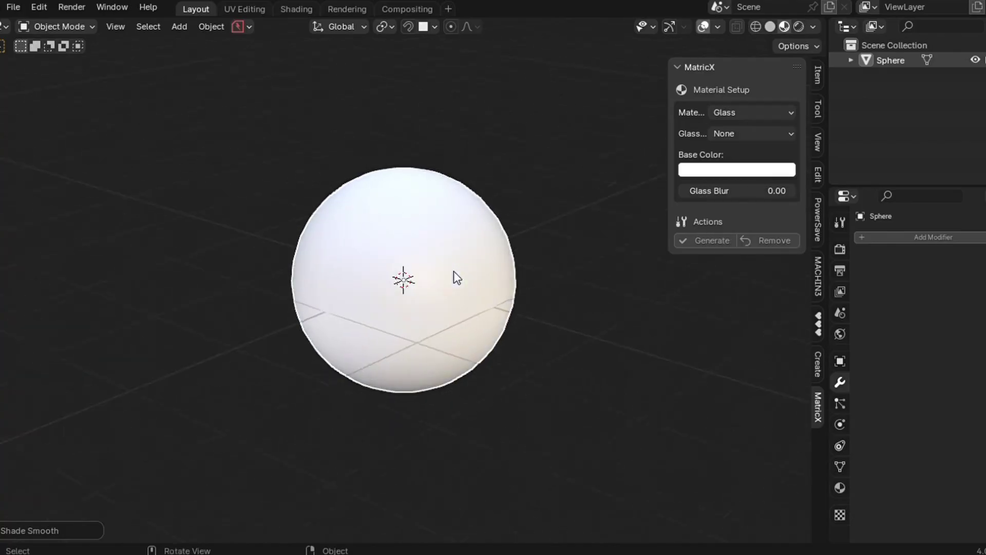
left_click(757, 134)
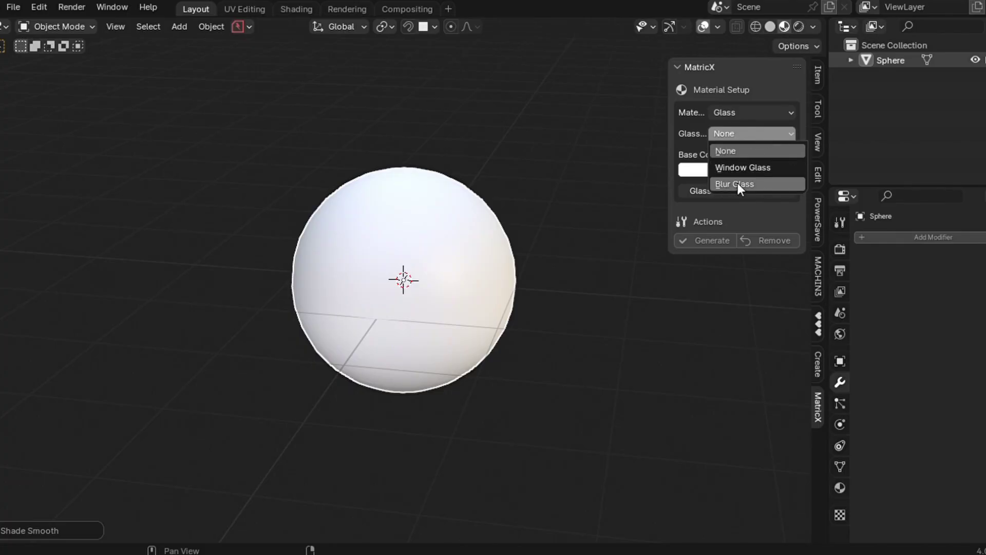
left_click(737, 169)
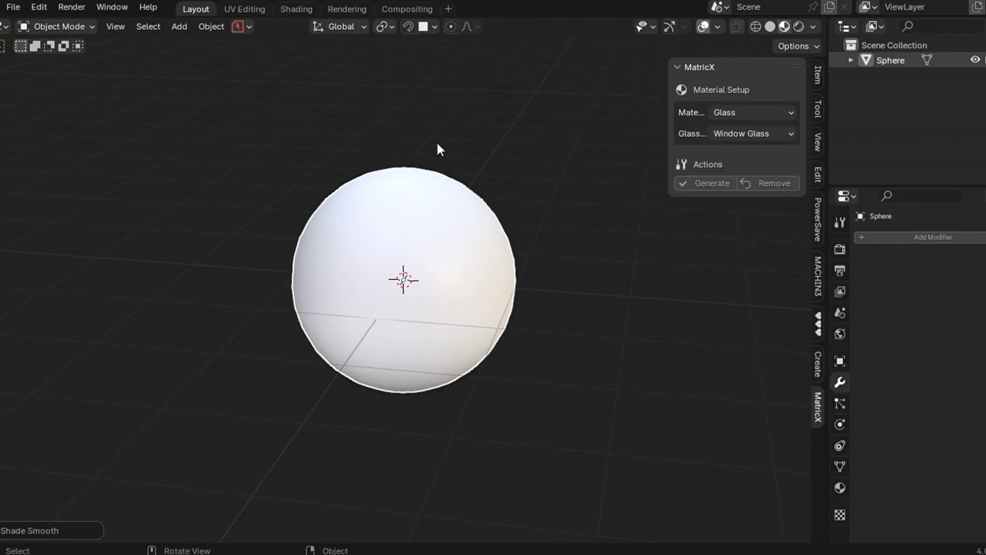
left_click(701, 185)
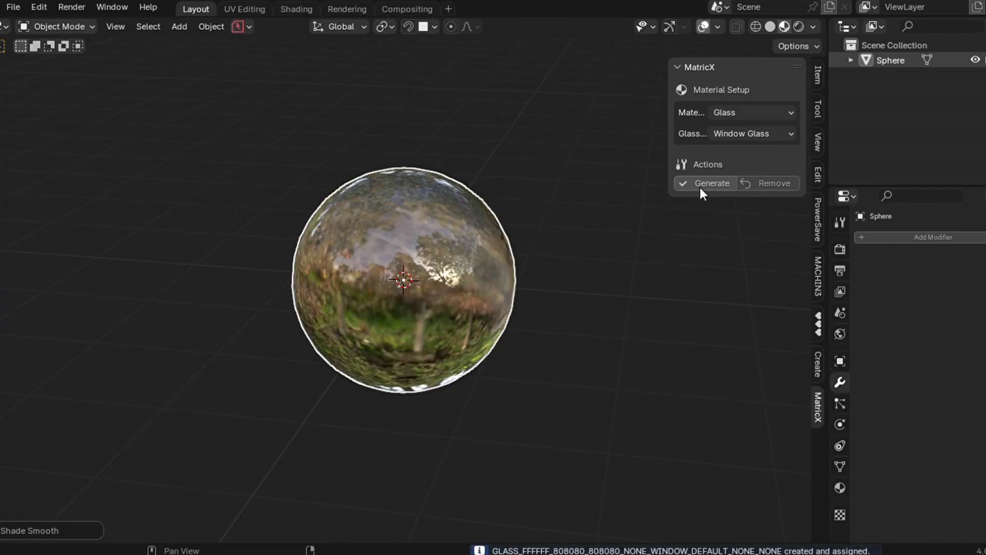
middle_click_drag(424, 319, 425, 321)
- Generate Blur Glass on the sphere, then set the glass type back to None
left_click(766, 133)
left_click(738, 184)
left_click(714, 180)
middle_click_drag(524, 303, 524, 303)
left_click(736, 113)
key("Escape")
left_click(758, 134)
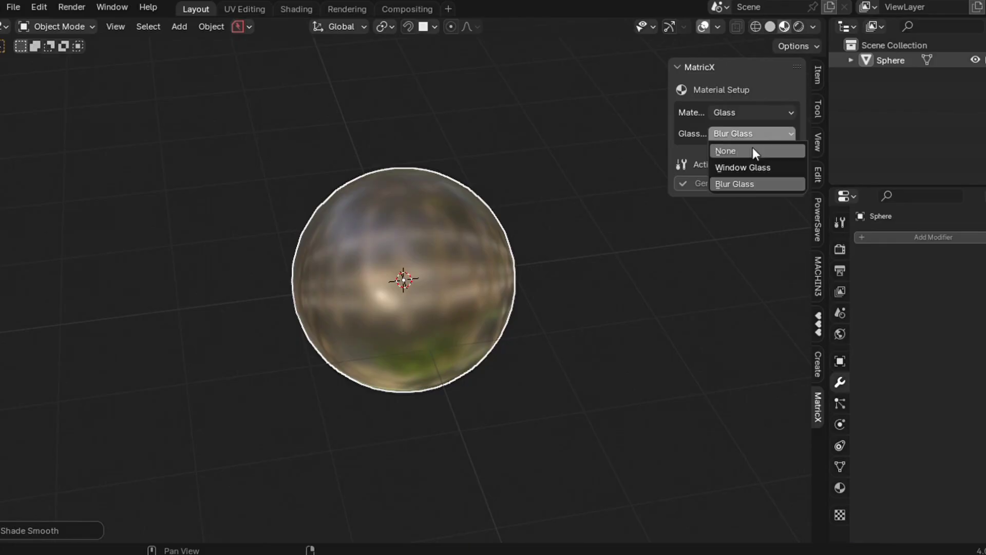
left_click(748, 154)
- Generate pink glass on the sphere, then red frosted glass with Glass Blur 0.33
left_click(742, 171)
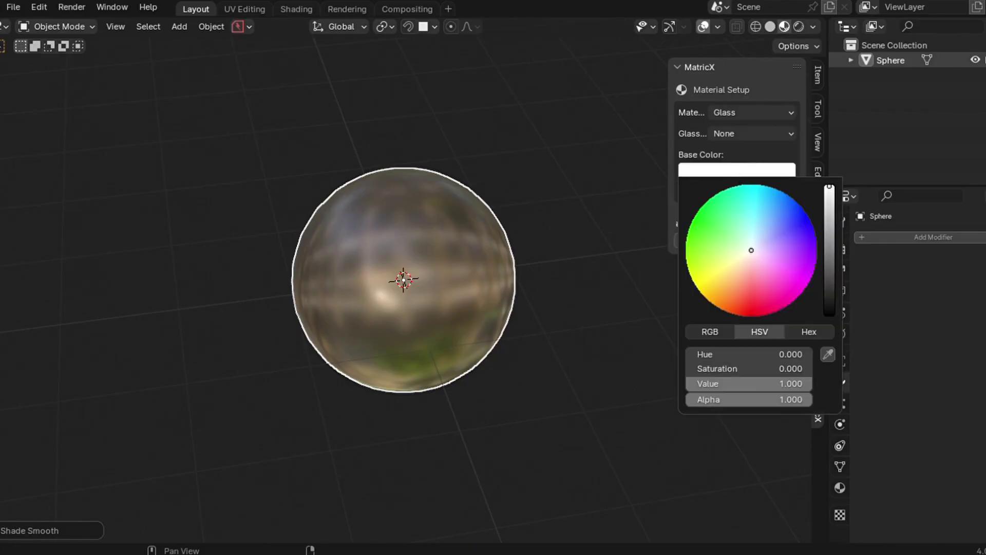
left_click_drag(751, 249, 775, 260)
left_click(707, 239)
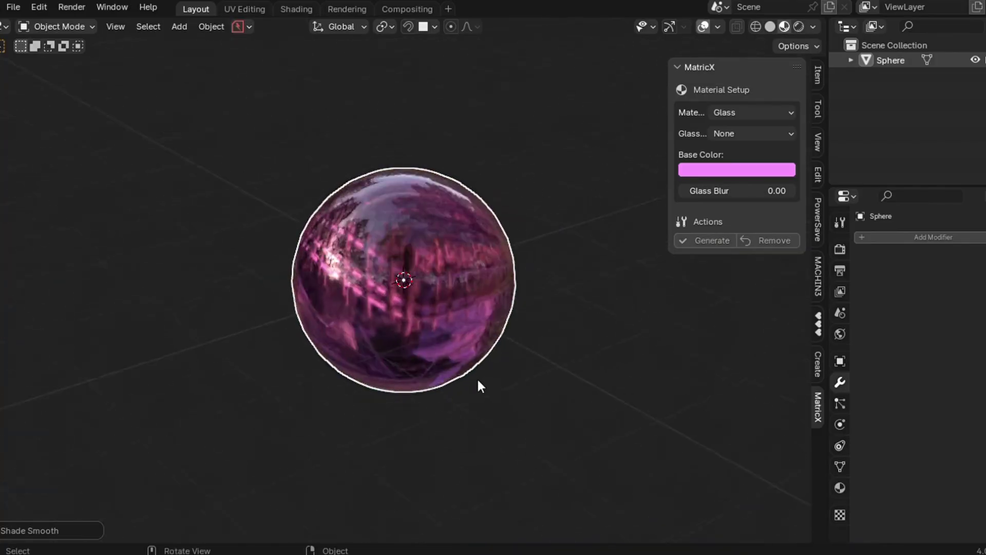
left_click_drag(737, 190, 744, 190)
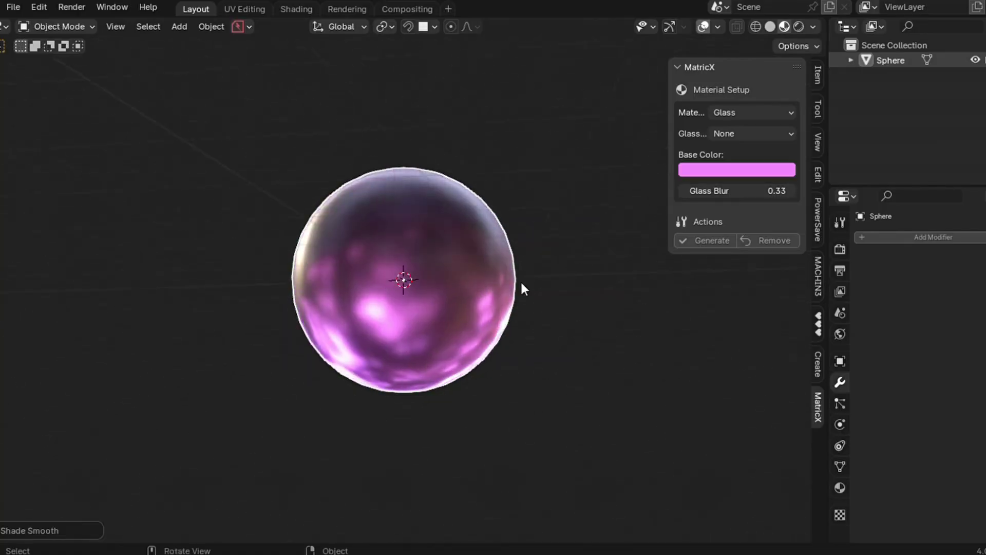
left_click(698, 171)
left_click_drag(727, 231, 743, 298)
left_click(712, 240)
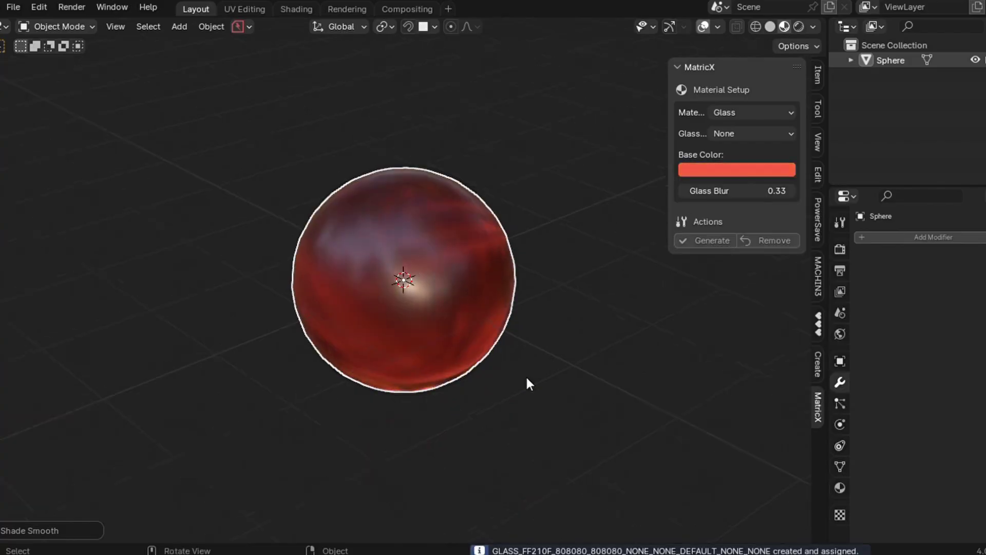
middle_click_drag(527, 383, 527, 383)
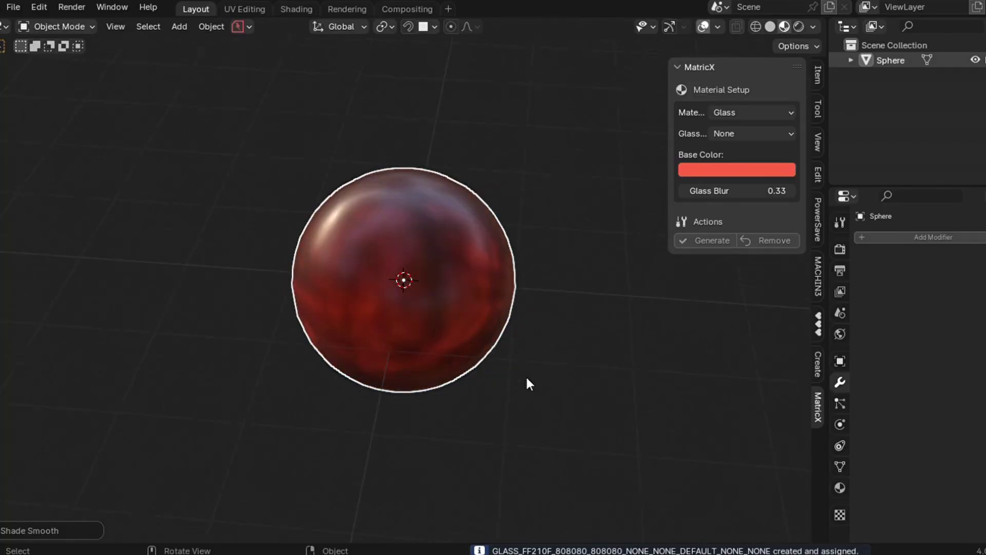
- In Rendered shading, reset Glass Blur to 0.00 and generate clear Window Glass
left_click(799, 25)
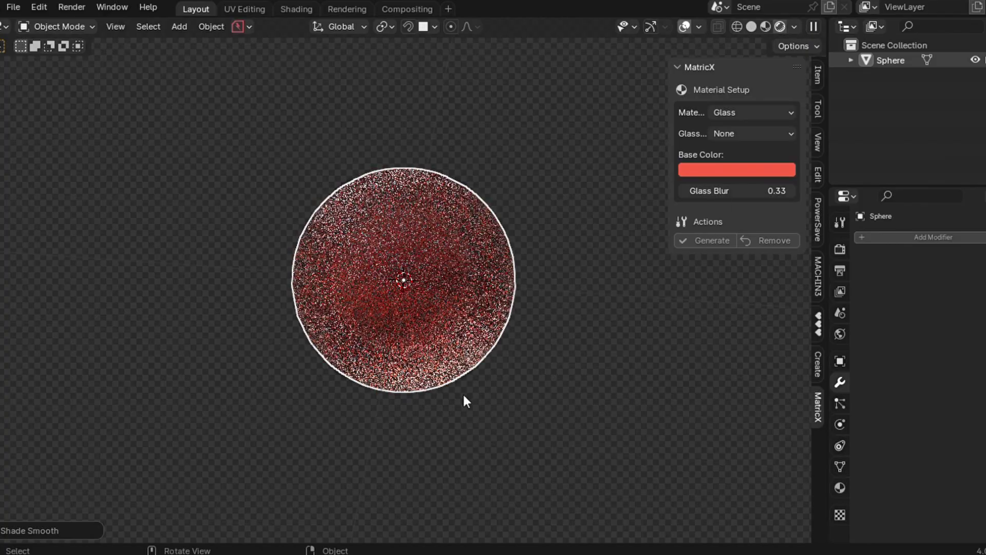
left_click_drag(728, 191, 699, 191)
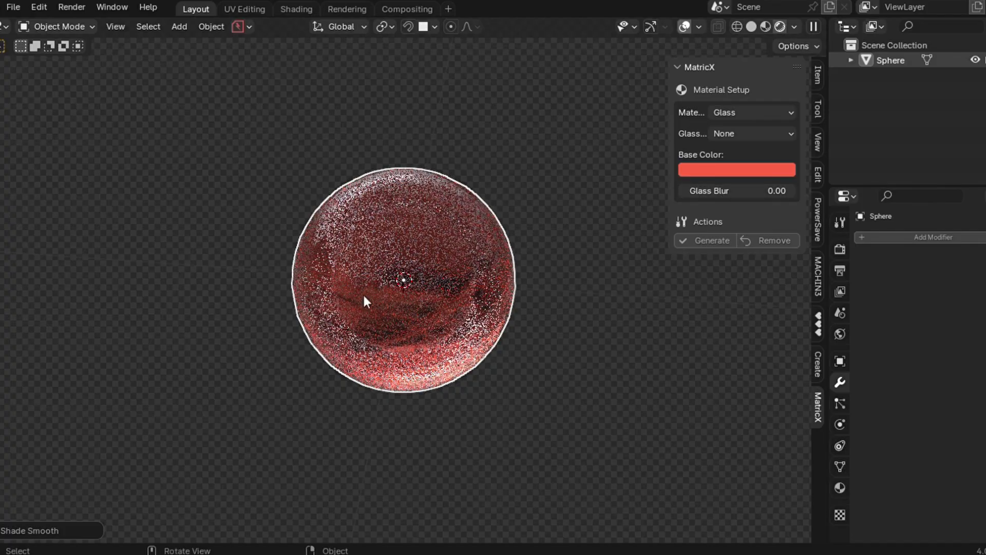
left_click(741, 135)
left_click(738, 170)
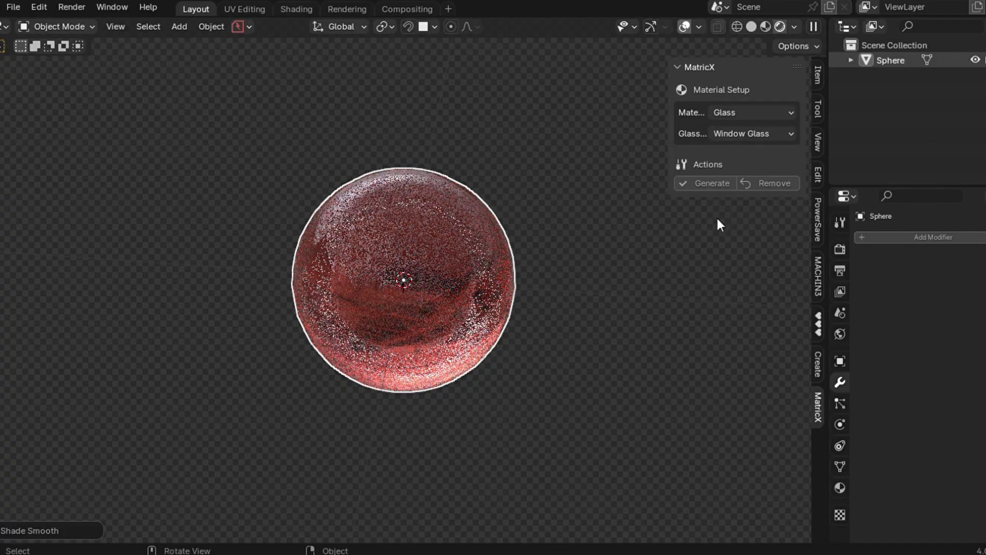
left_click(712, 182)
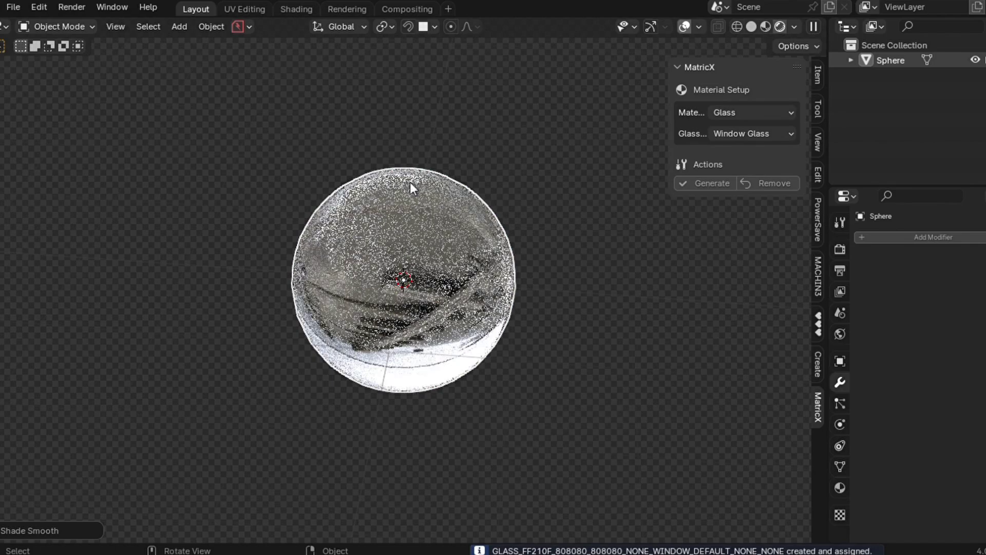
- Remove the sphere's glass material, then inset every other face of one horizontal face ring
left_click(768, 27)
left_click(771, 184)
key("Tab")
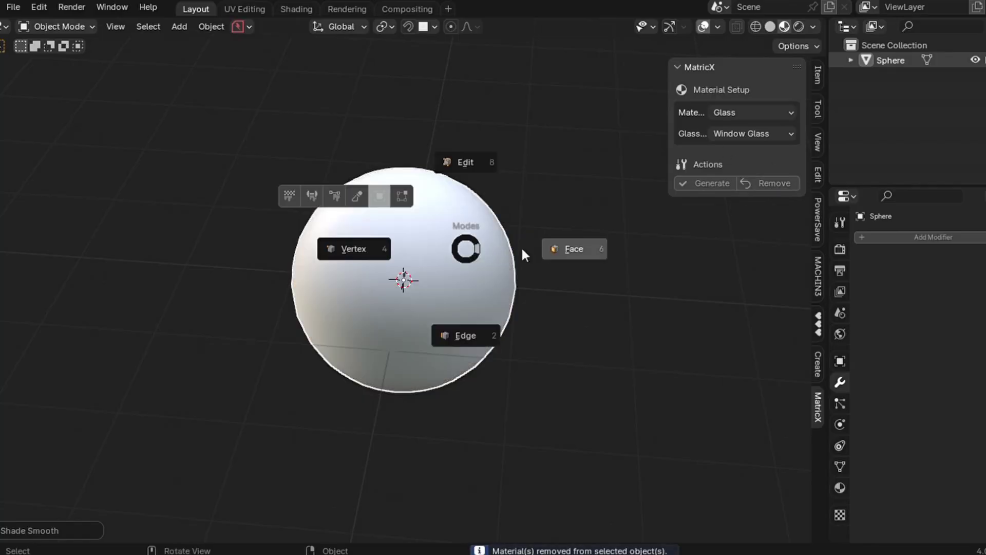
left_click(557, 250)
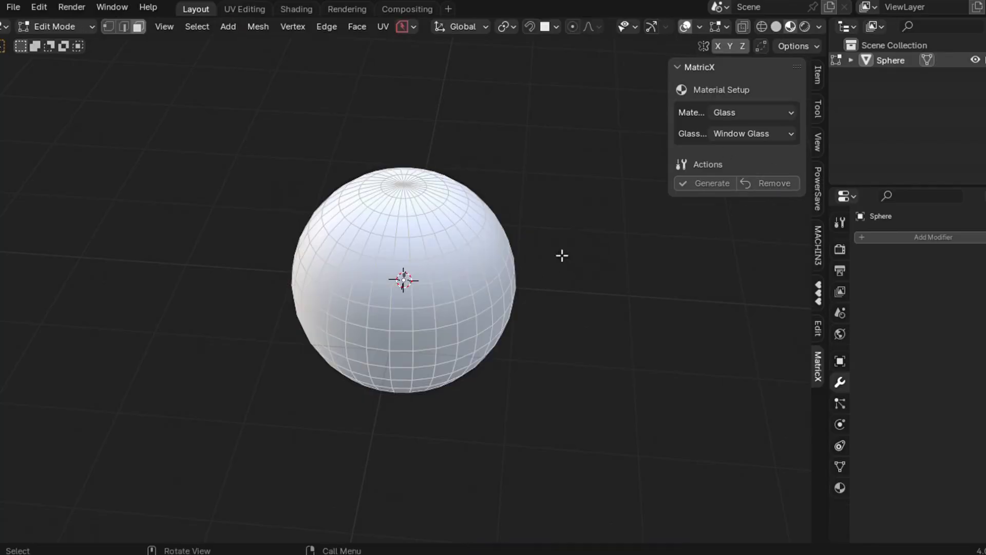
scroll(519, 282, "up", 2)
left_click(506, 289, "alt")
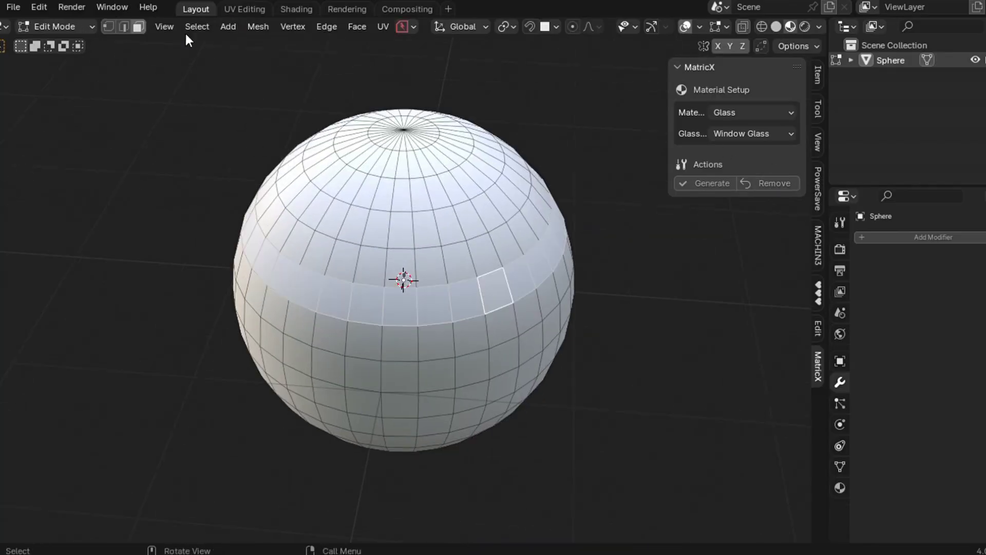
left_click(197, 26)
left_click(242, 159)
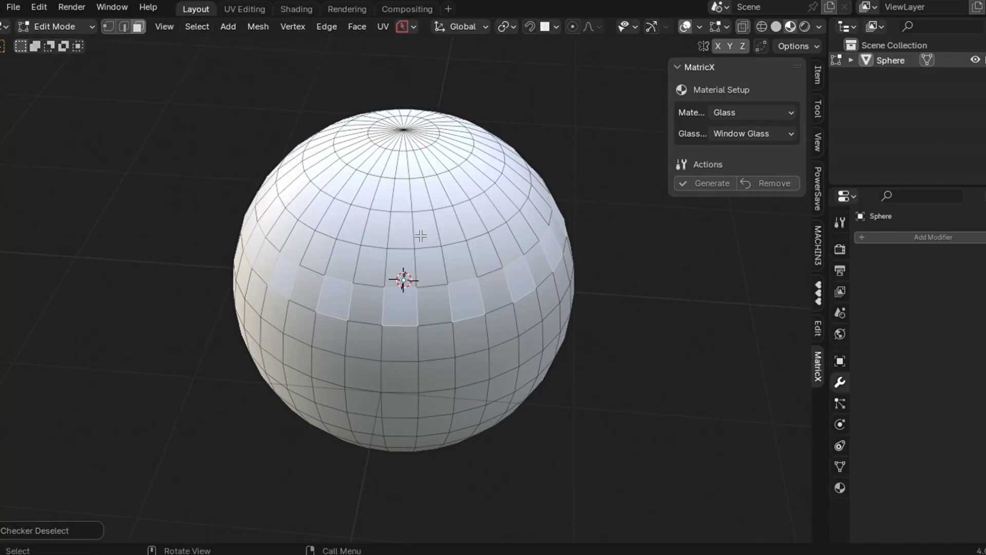
key("i")
left_click(416, 227)
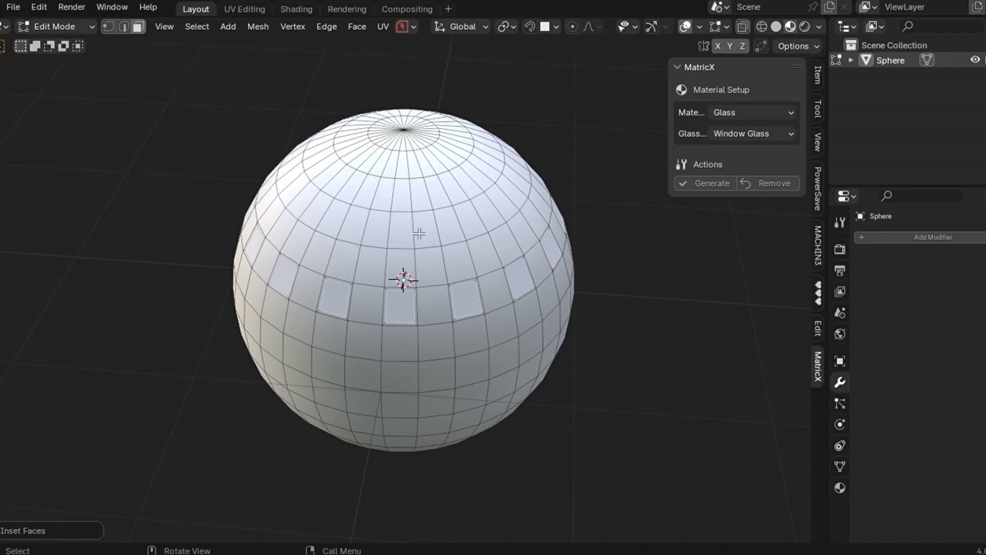
- Separate the inset panels into their own object, Sphere.001, and select it in Object Mode
key("p")
key("Tab")
left_click(407, 143)
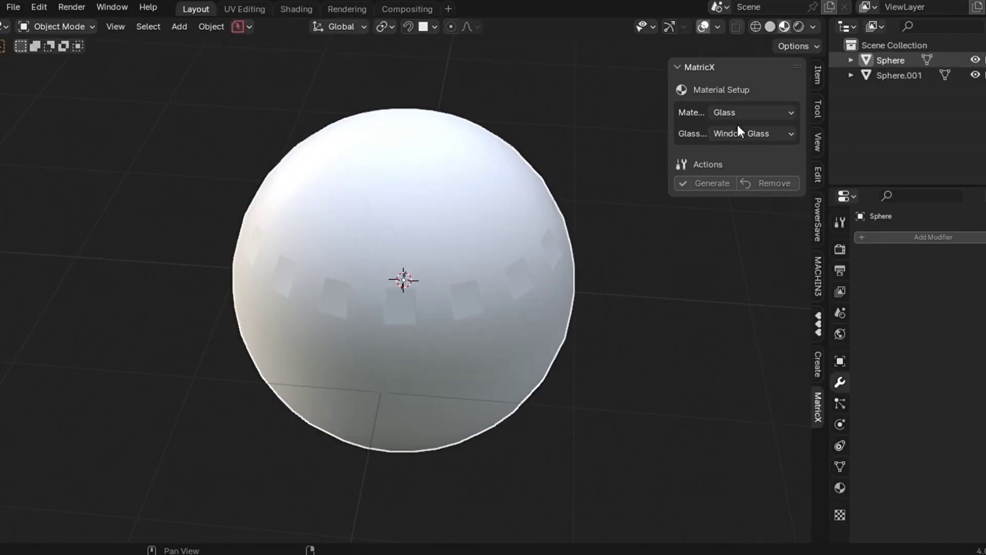
left_click(463, 309)
- Generate a red Emission material on the Sphere.001 panels
left_click(738, 117)
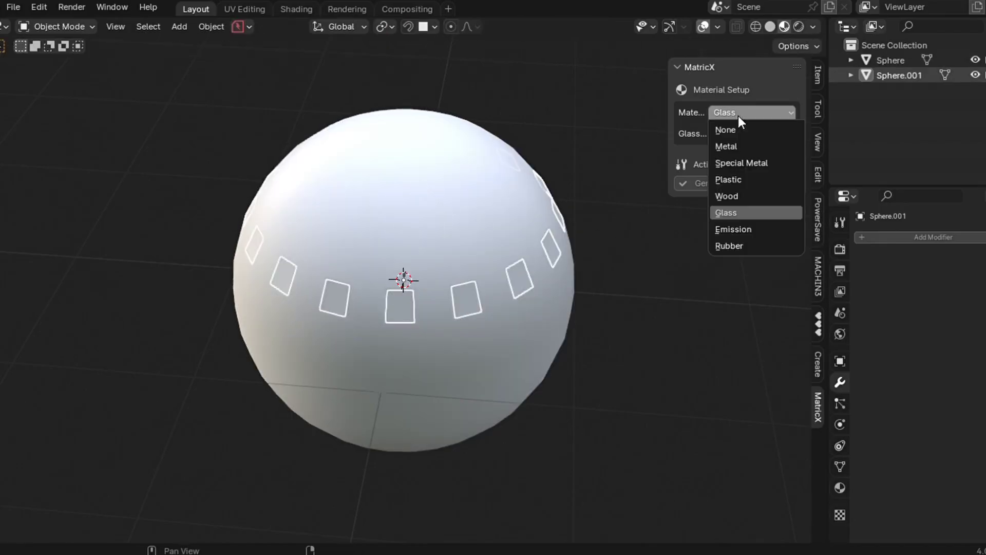
left_click(738, 230)
middle_click_drag(554, 258, 470, 295)
left_click(713, 151)
left_click_drag(745, 274, 751, 283)
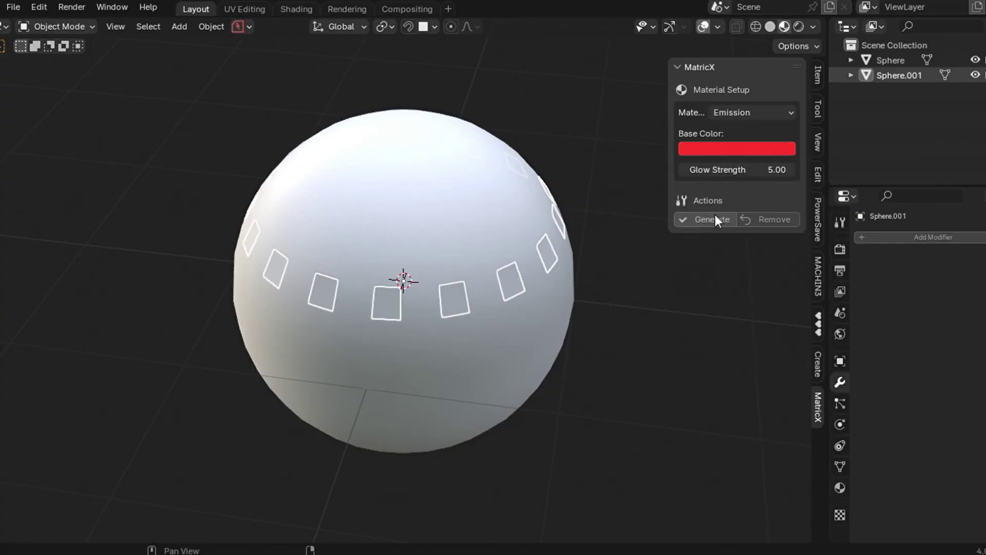
left_click(711, 219)
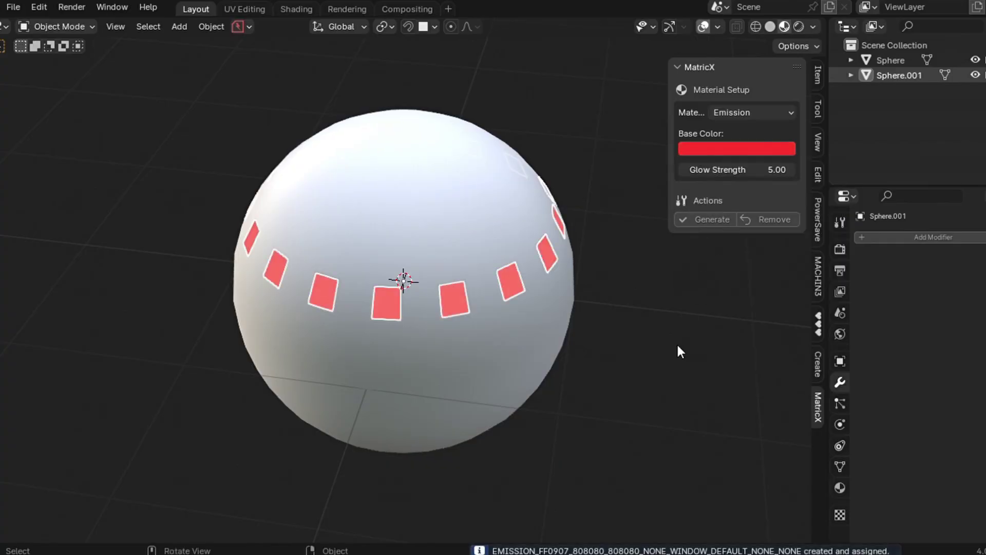
- Set World Strength to 0.100, switch to Rendered shading, and lower the panels' Glow Strength to about 3.77
scroll(676, 343, "down", 3)
scroll(676, 343, "up", 2, "shift")
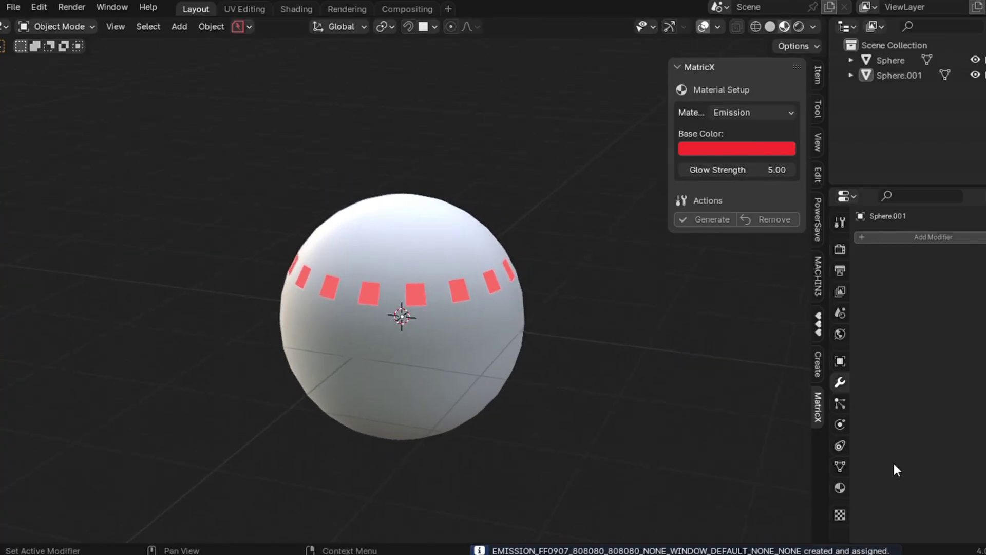
left_click(841, 488)
left_click(840, 334)
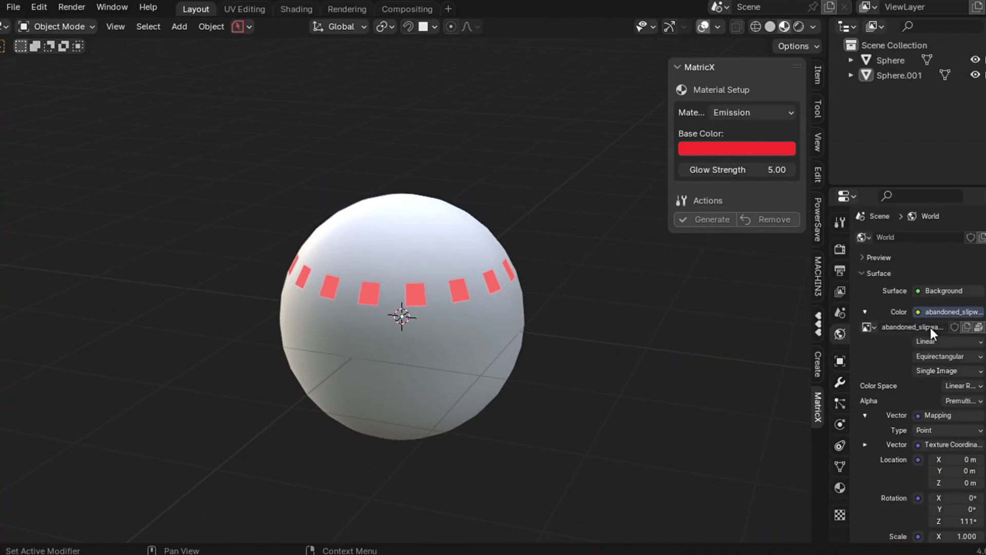
scroll(920, 443, "down", 4)
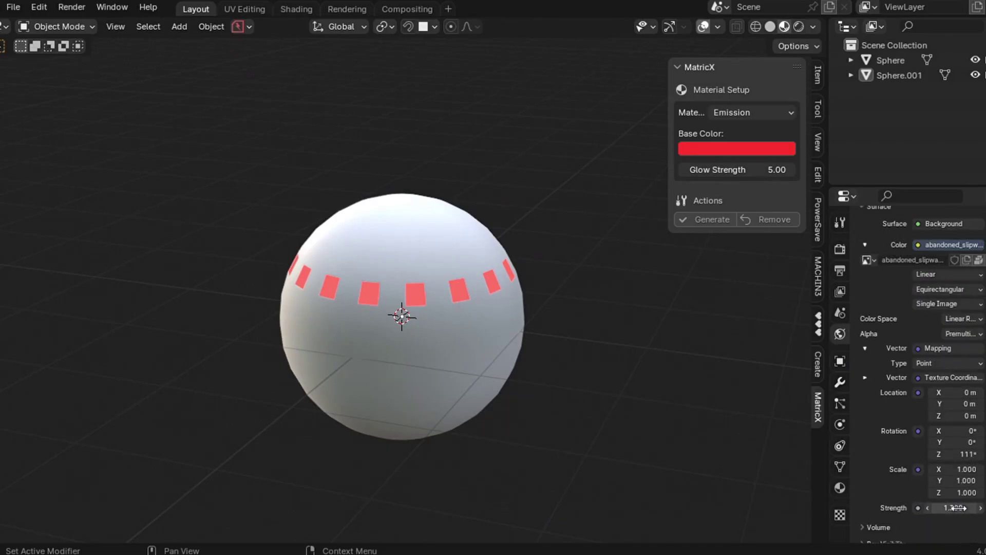
left_click(957, 509)
type(".3")
key("Home")
type("0")
key("Return")
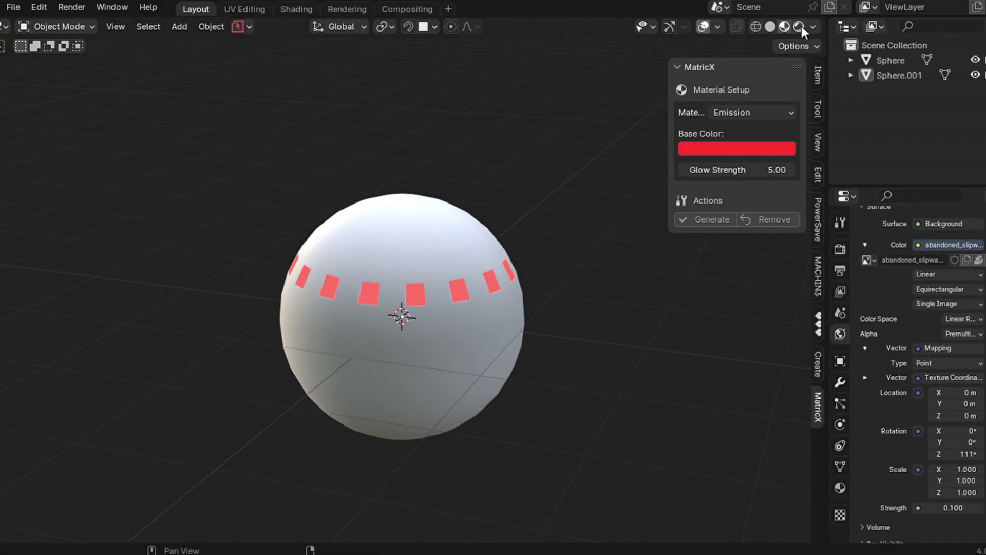
left_click(800, 27)
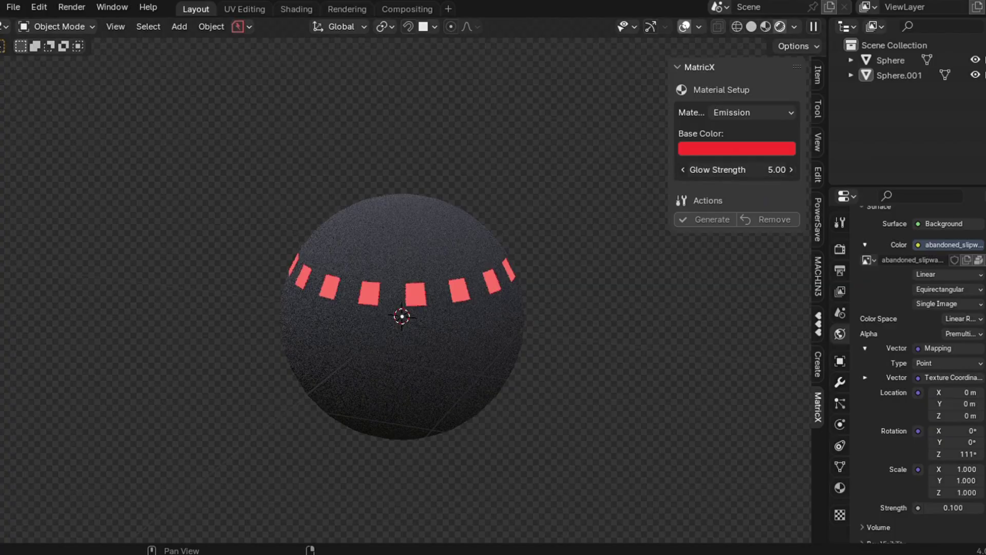
left_click_drag(740, 170, 728, 170)
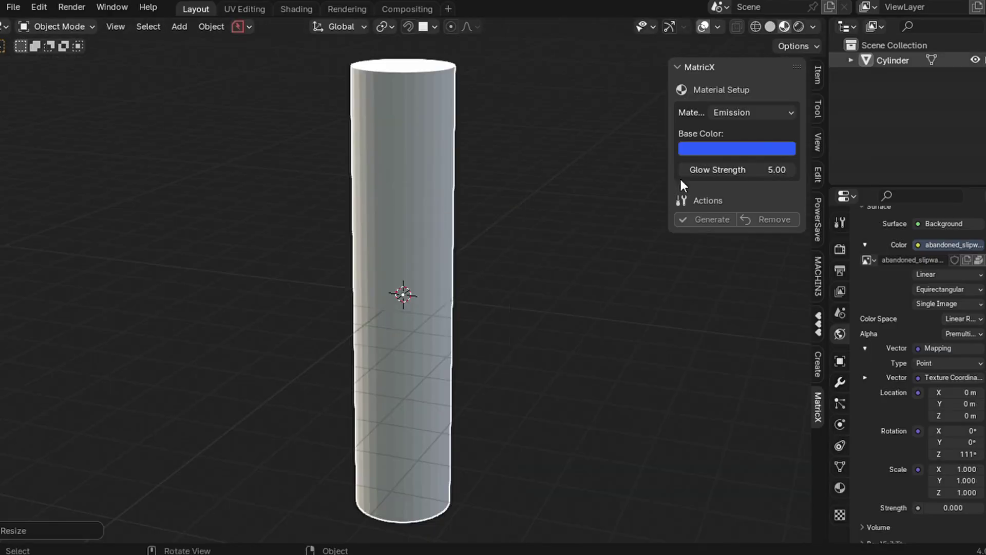
- Set the MatricX material type to Rubber and shade the cylinder smooth, viewed from the front
left_click(755, 112)
left_click(739, 244)
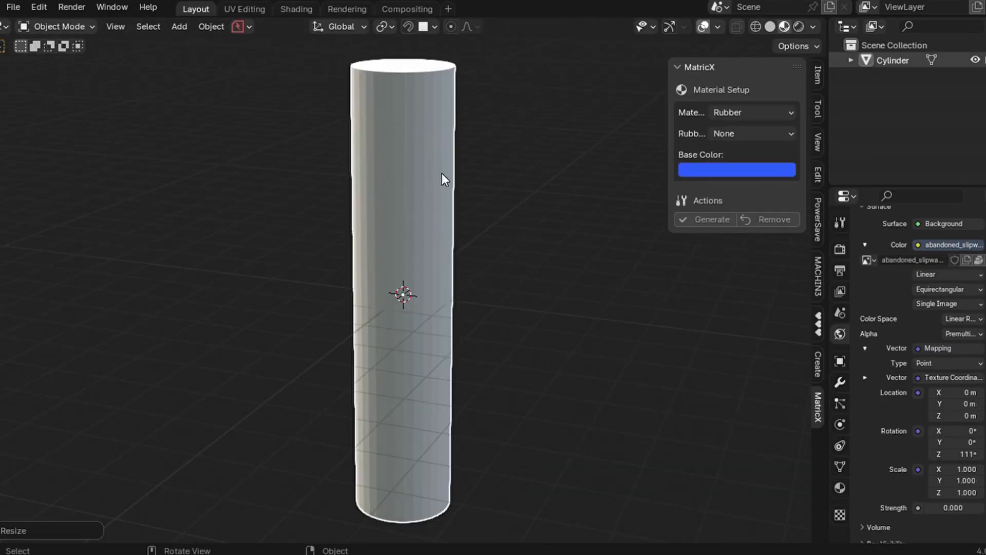
right_click(442, 175)
left_click(434, 158)
key("KP_1")
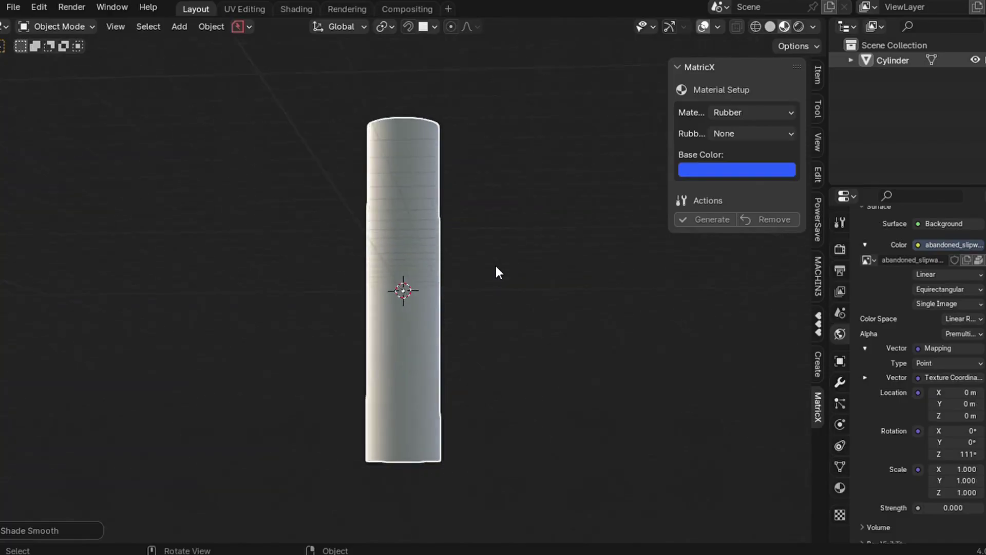
- Generate a darkened pink rubber material and assign it to the cylinder
left_click(741, 131)
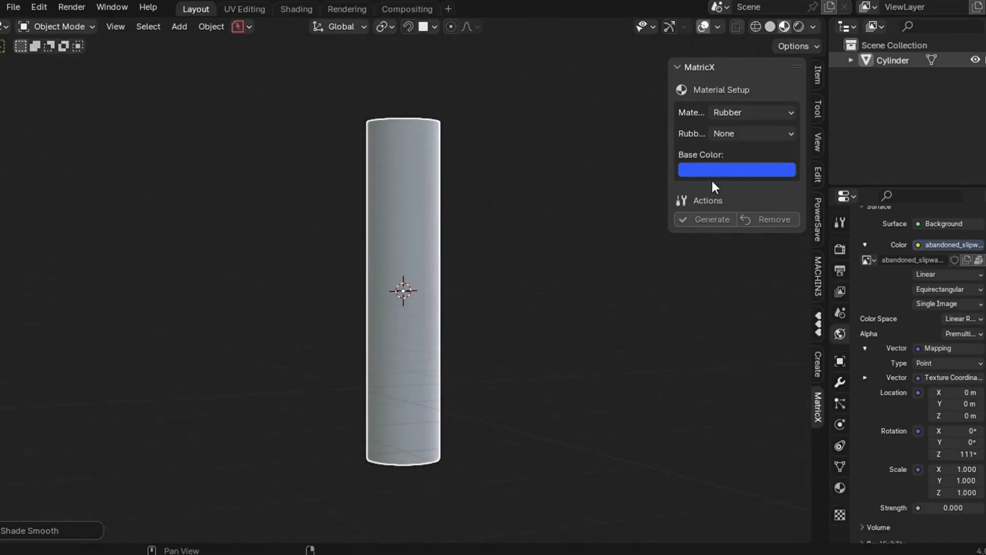
left_click(718, 174)
left_click_drag(763, 270, 757, 261)
left_click_drag(830, 250, 830, 241)
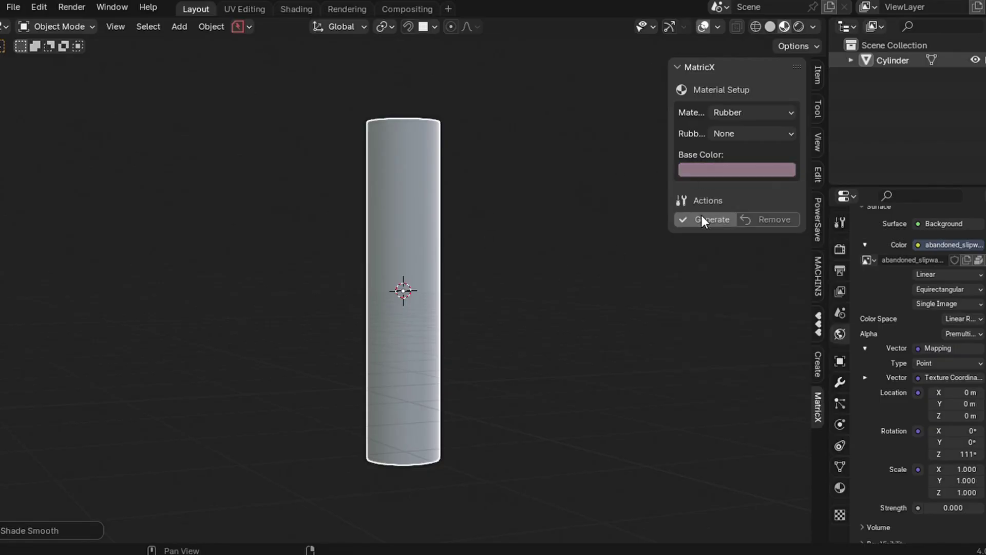
left_click(707, 220)
- Switch the rubber variant to Normal and regenerate, giving the cylinder dark grey rubber
scroll(470, 324, "up", 3)
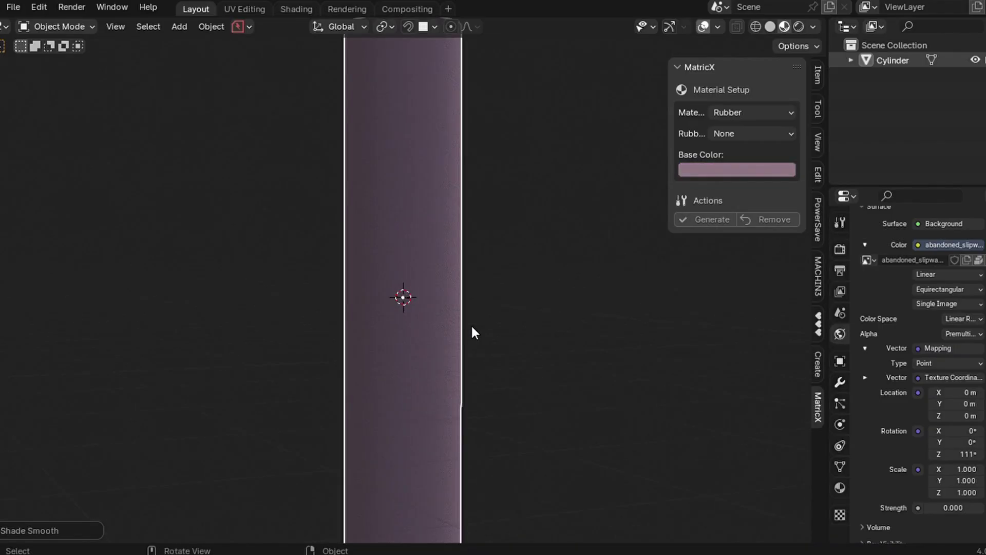
scroll(471, 324, "up", 2)
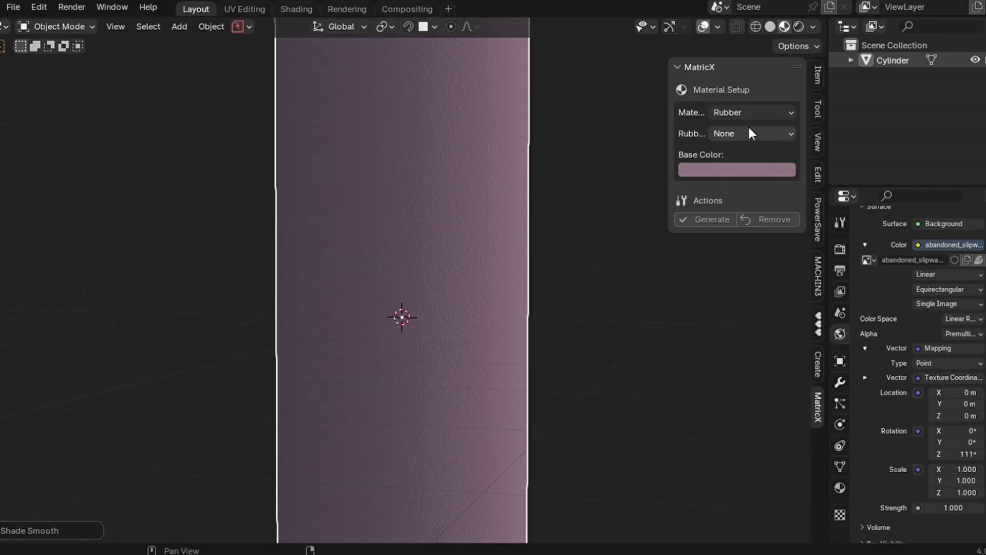
left_click(749, 133)
left_click(741, 168)
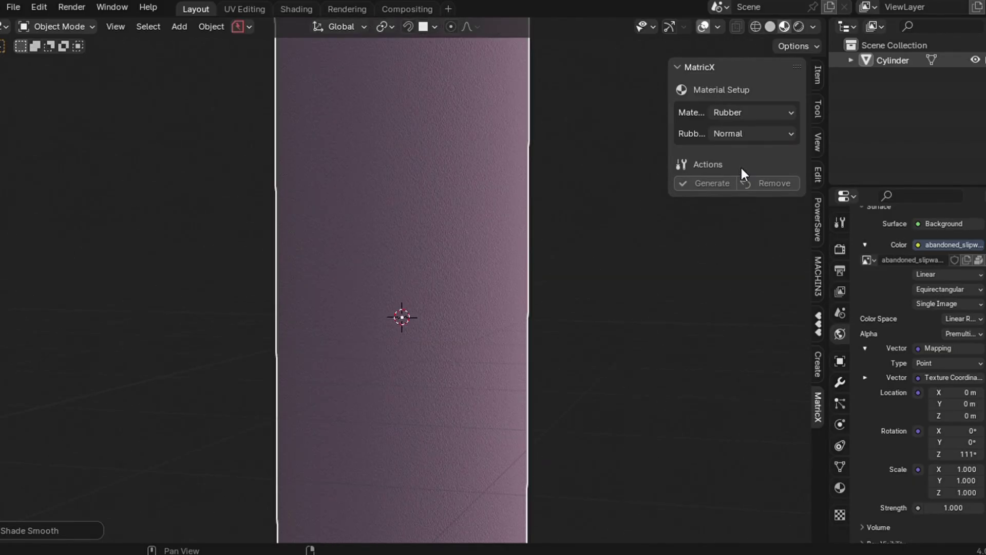
left_click(710, 183)
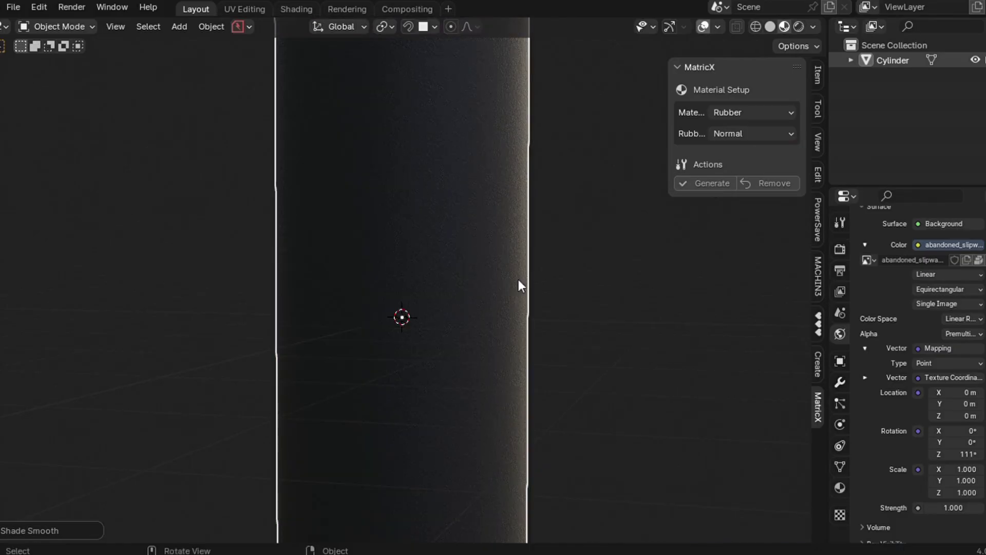
scroll(384, 345, "up", 8)
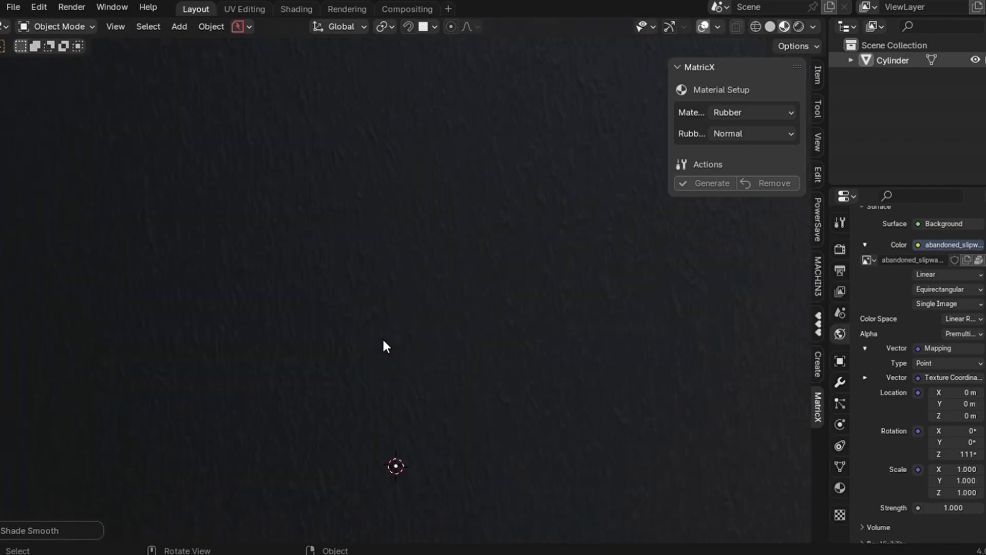
scroll(383, 341, "up", 2)
scroll(541, 323, "down", 1)
scroll(540, 324, "down", 3)
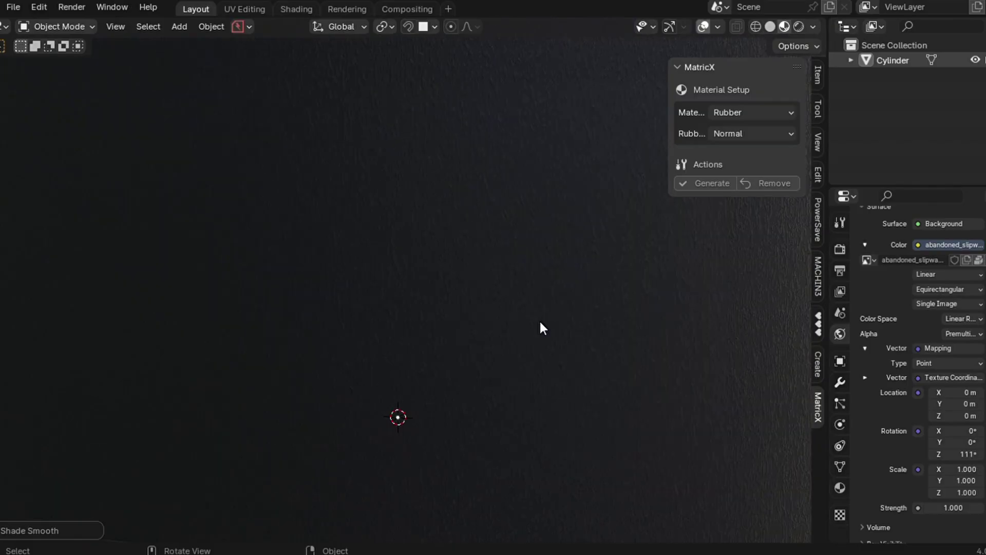
scroll(541, 323, "down", 5)
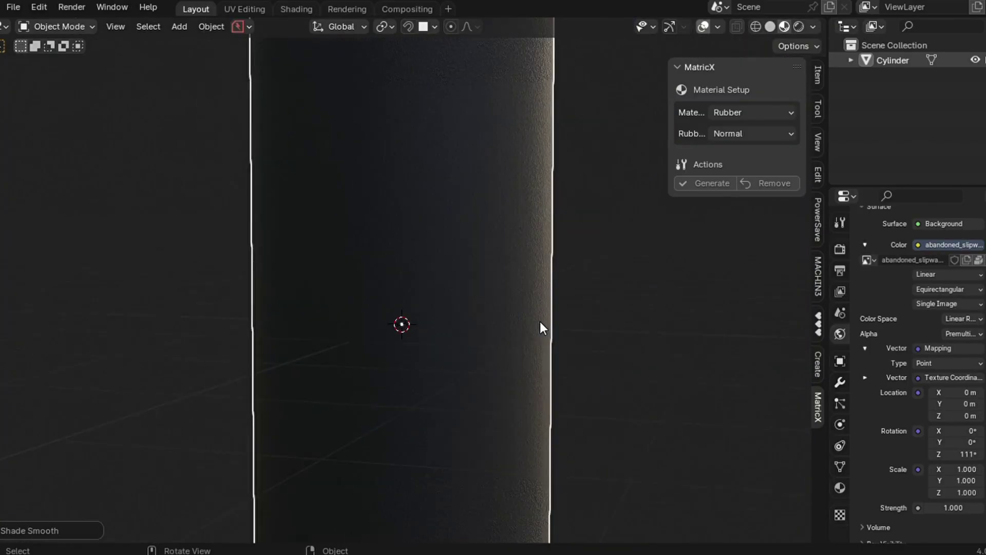
scroll(541, 322, "down", 6)
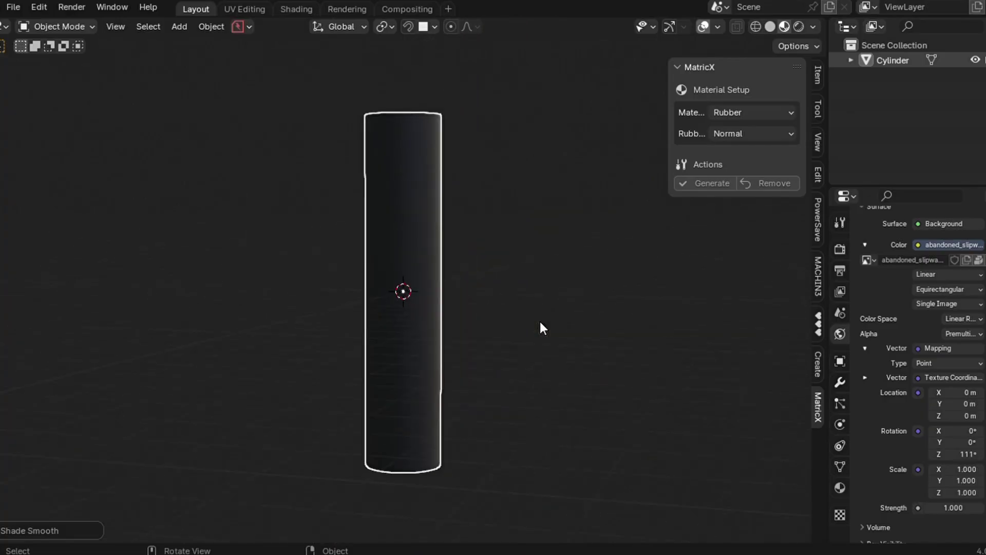
scroll(540, 327, "up", 3)
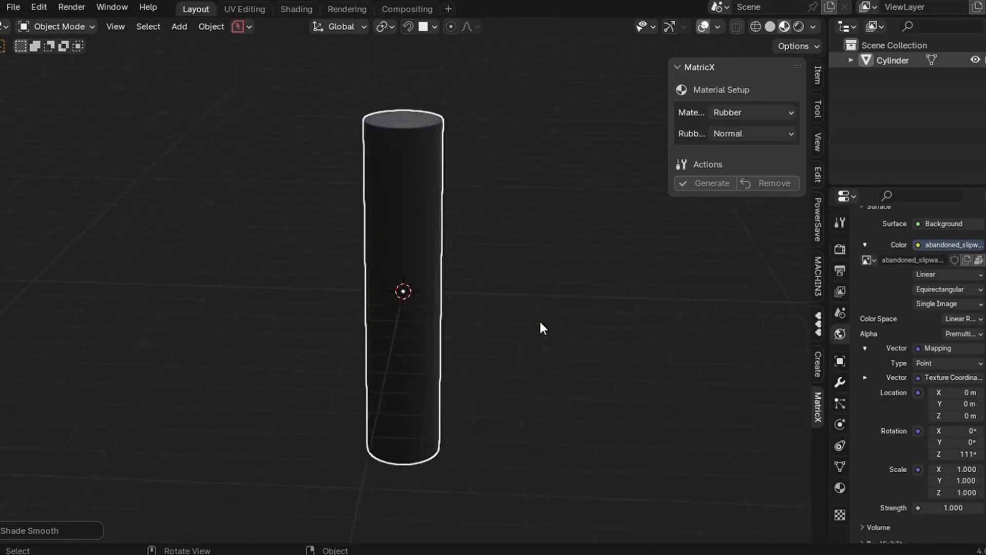
scroll(540, 323, "up", 5)
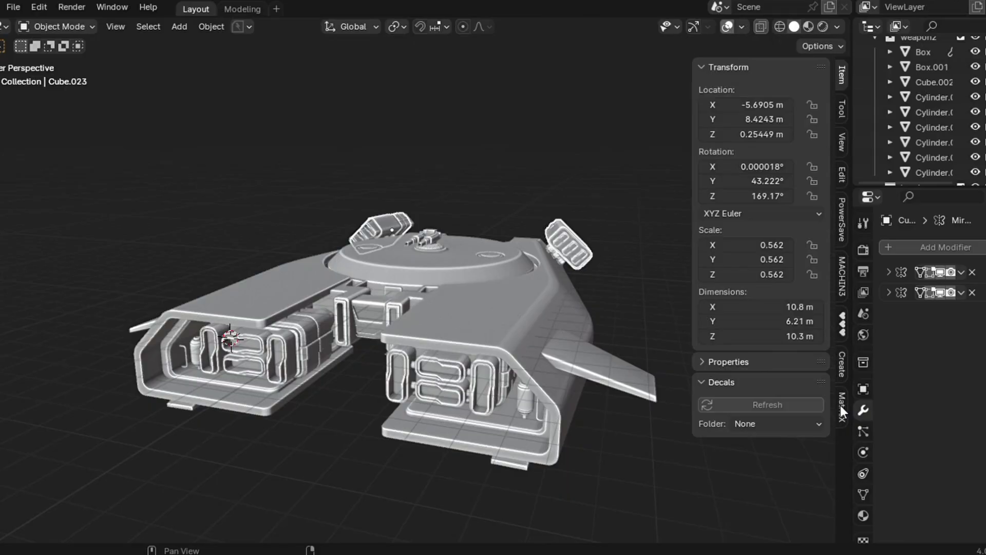
- Generate a green Plastic material with Edge Wear on the spaceship hull, using X-ray to reach it
left_click(842, 408)
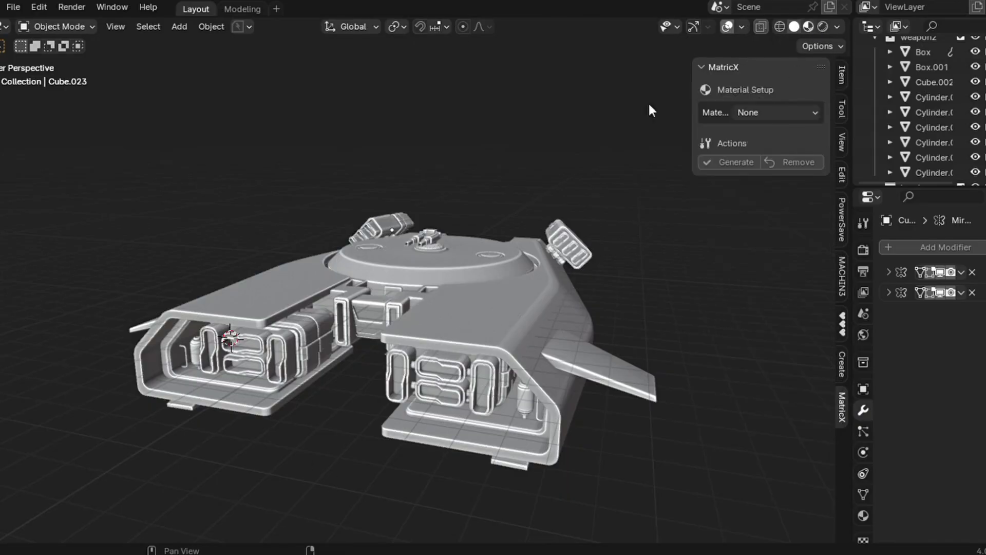
key("alt+z")
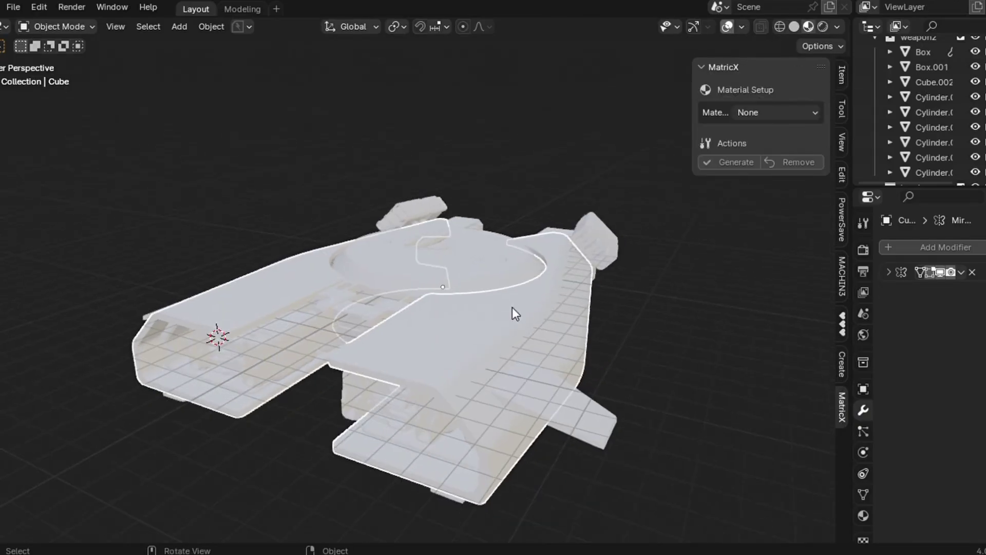
left_click(773, 112)
left_click(758, 180)
left_click(744, 148)
left_click_drag(766, 231, 755, 235)
left_click_drag(852, 182, 853, 189)
left_click(754, 241)
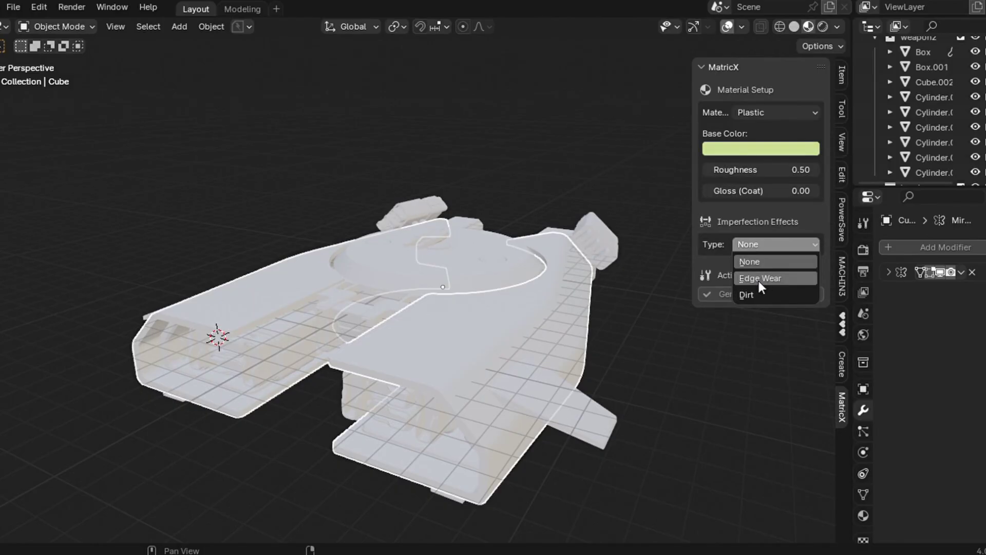
left_click(760, 280)
left_click(760, 278)
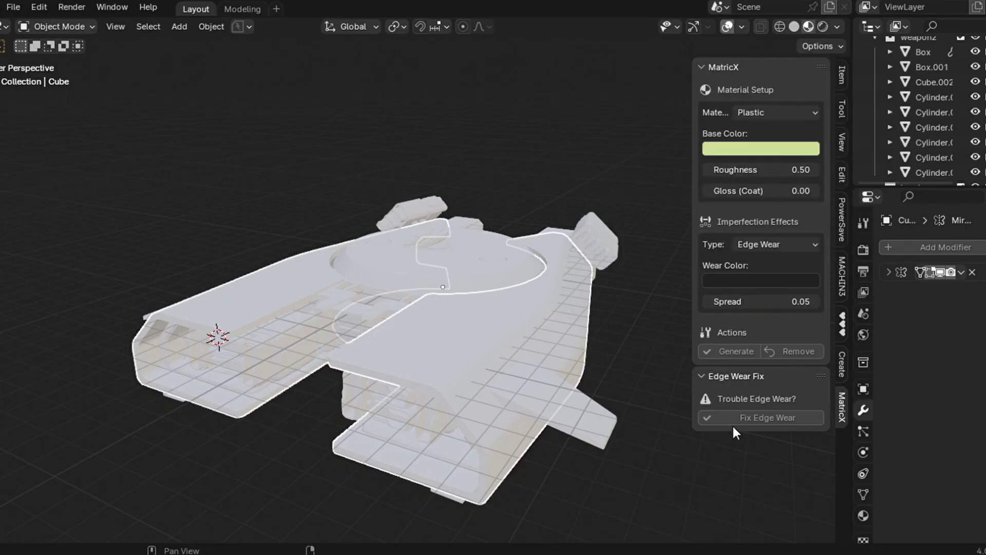
left_click(726, 351)
- Isolate the hull and preview it in rendered shading with the Cycles engine
key("KP_Divide")
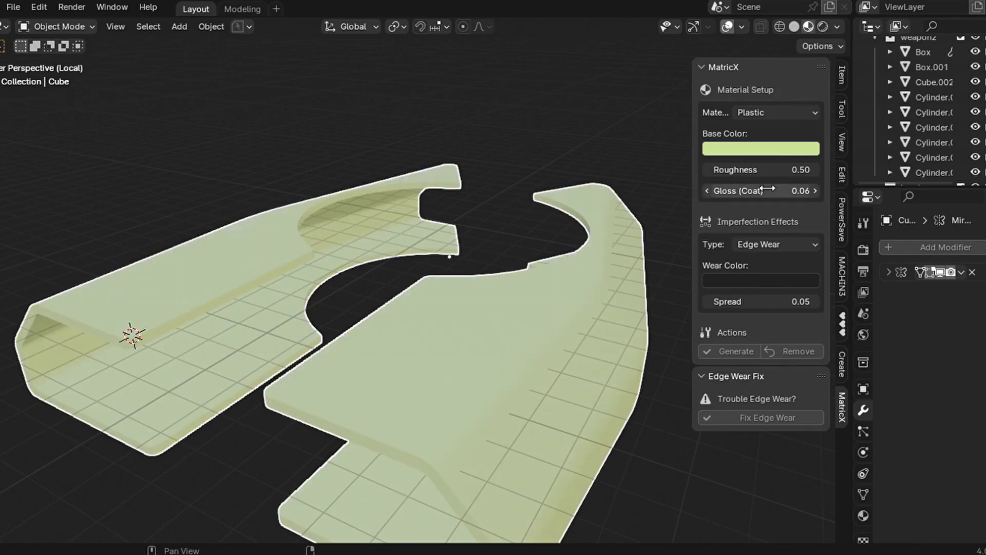
middle_click_drag(565, 288, 616, 425)
left_click(864, 513)
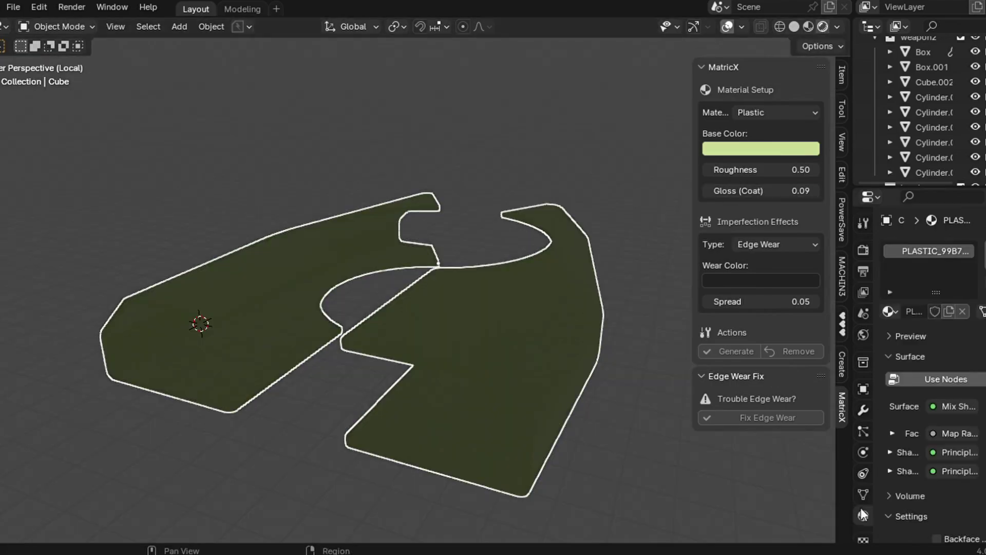
left_click(838, 26)
left_click(823, 26)
left_click(864, 249)
left_click(958, 247)
left_click(943, 285)
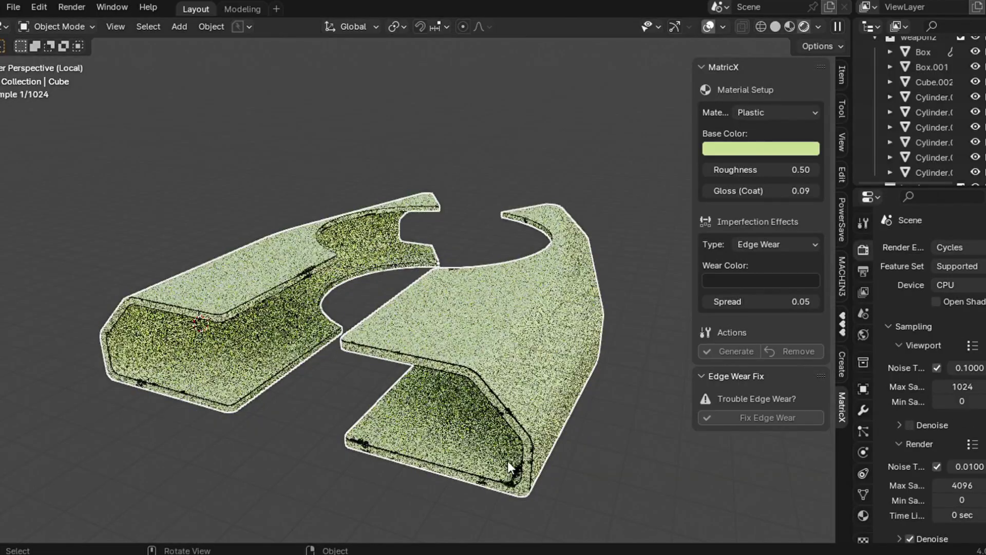
- Set a grey wear colour and 0.06 edge wear spread, then regenerate the plastic
left_click(742, 418)
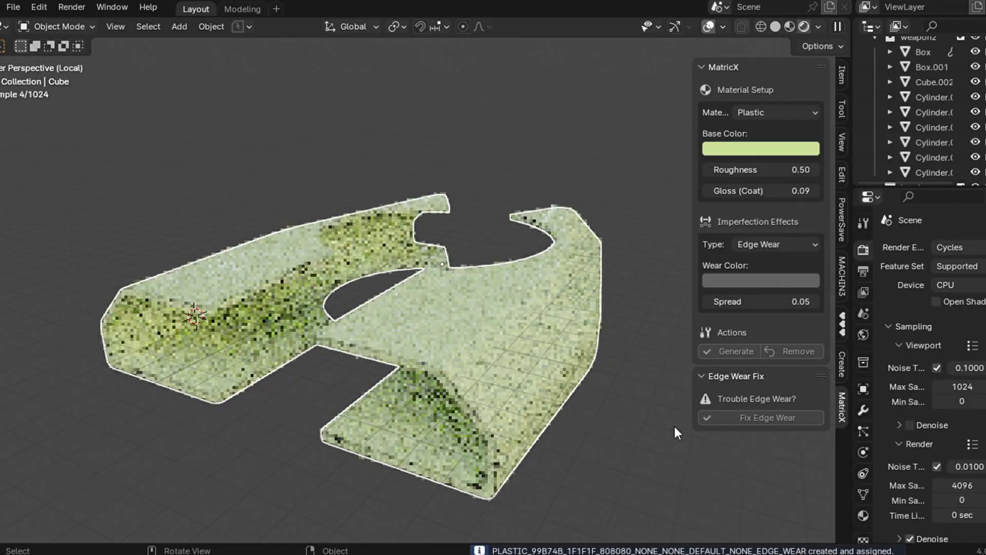
left_click_drag(778, 306, 783, 306)
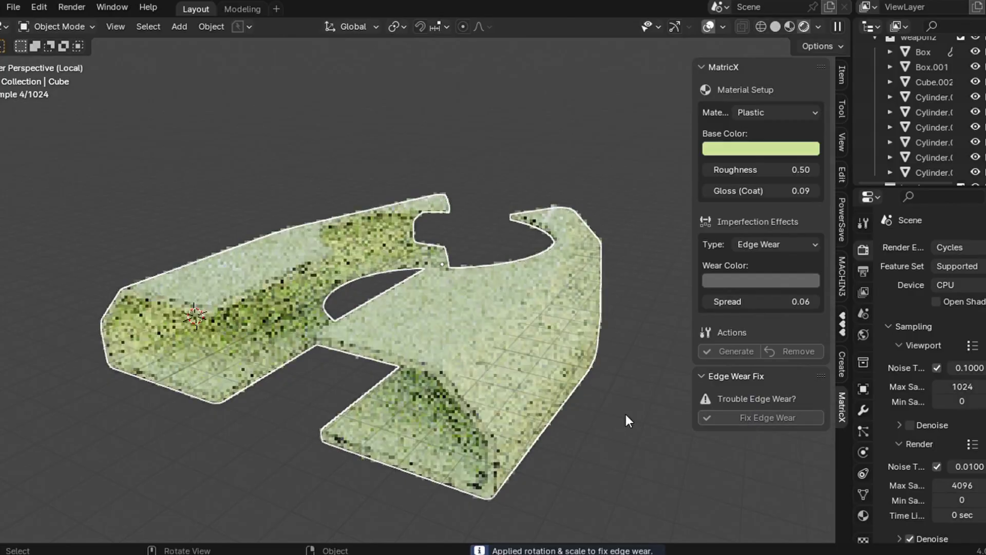
left_click(736, 351)
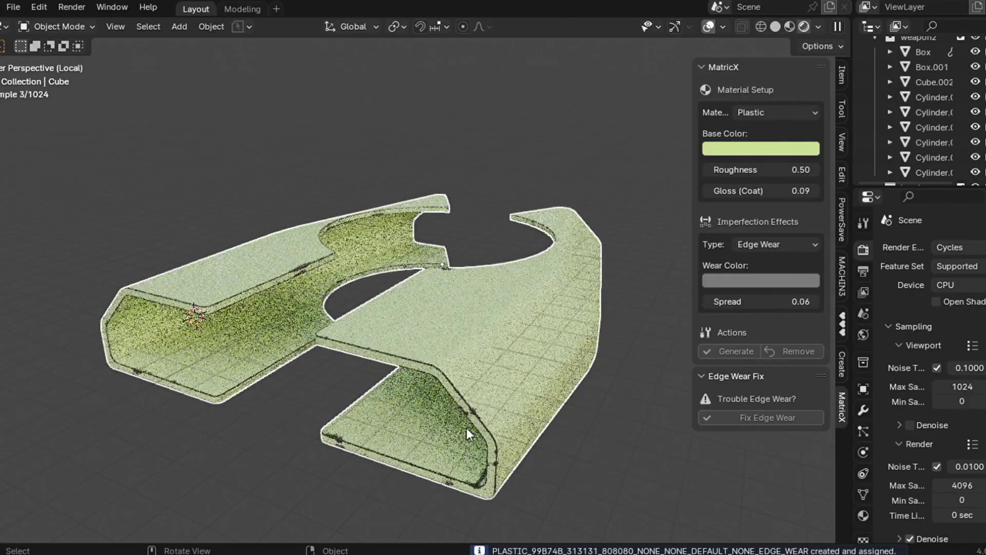
- Give the side module Cube.013 a generated Metal material in the Dark Steel variant
key("KP_Divide")
left_click(349, 276)
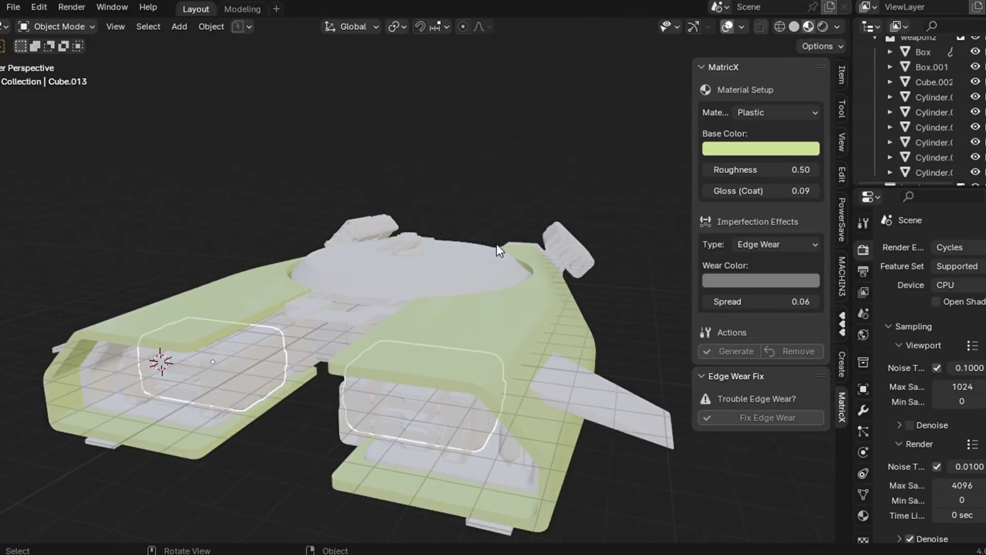
left_click(776, 112)
left_click(761, 147)
left_click(777, 133)
left_click(766, 215)
left_click(737, 184)
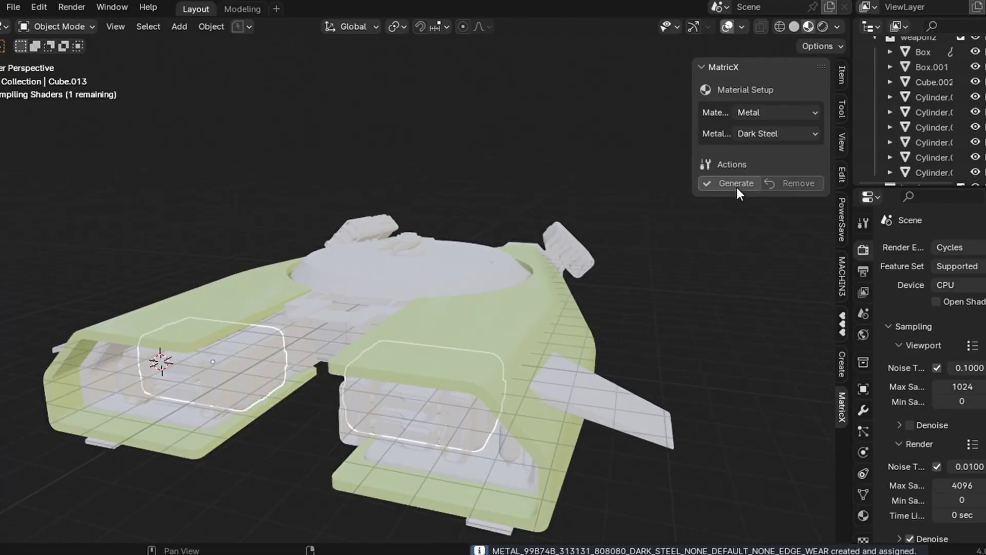